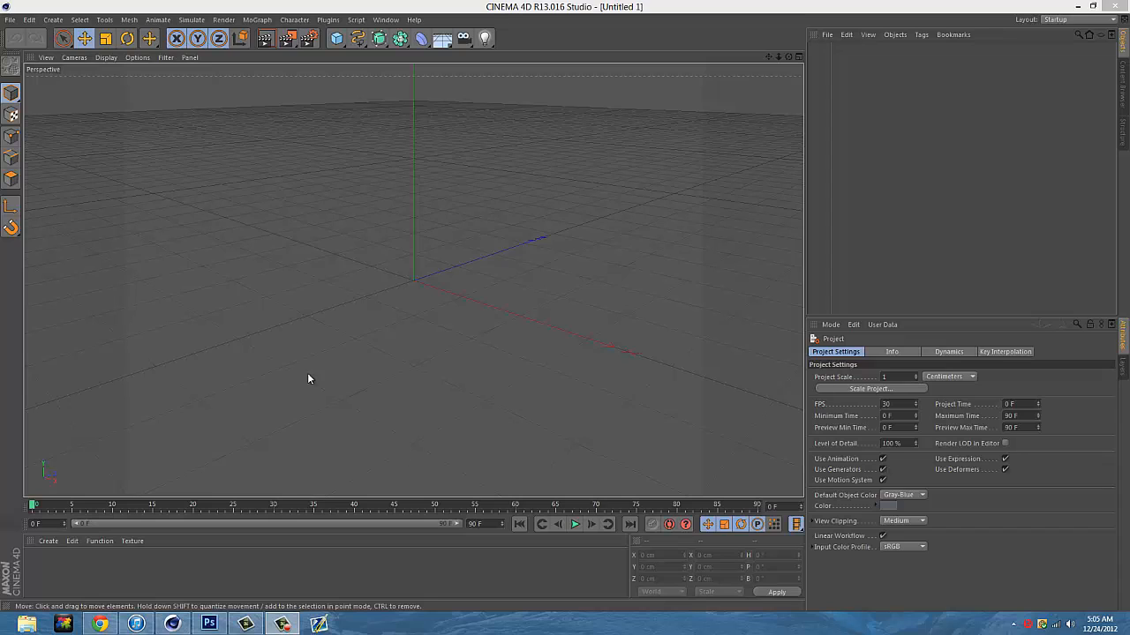
# Open the recent project Good Lightroom.c4d and dismiss the missing-plugin warning
pyautogui.click(10, 19)
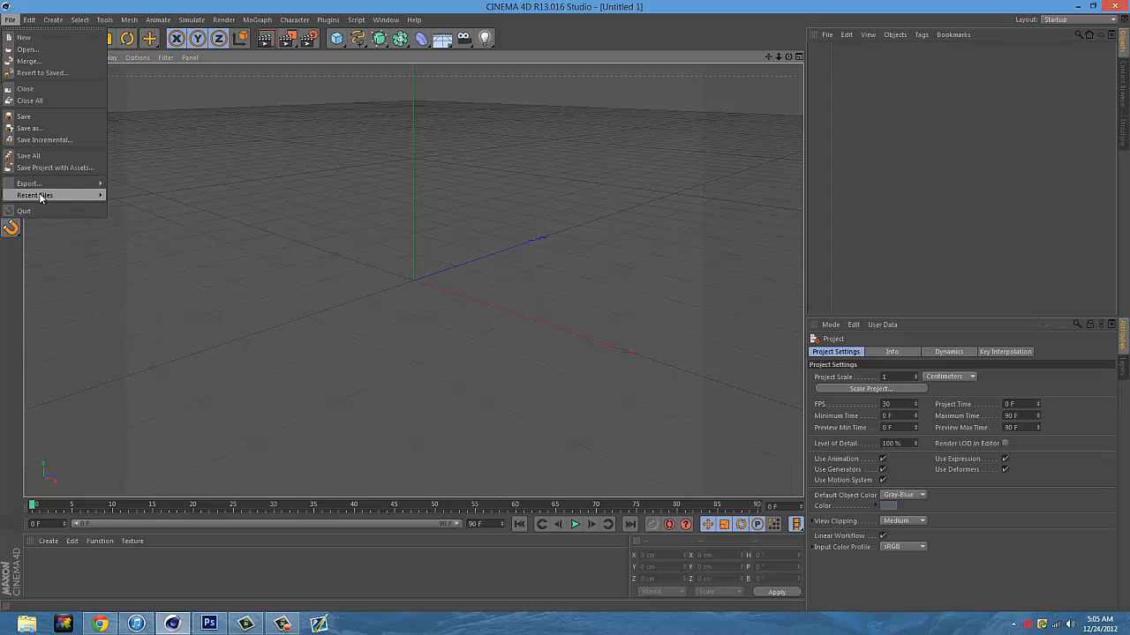
pyautogui.moveTo(69, 195)
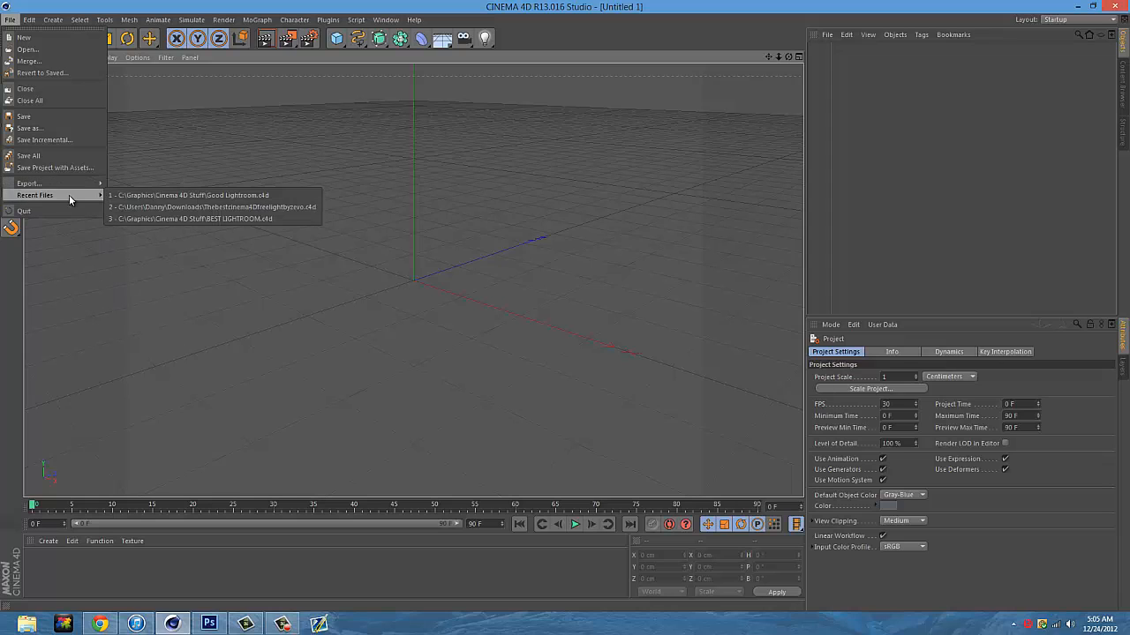
pyautogui.click(154, 193)
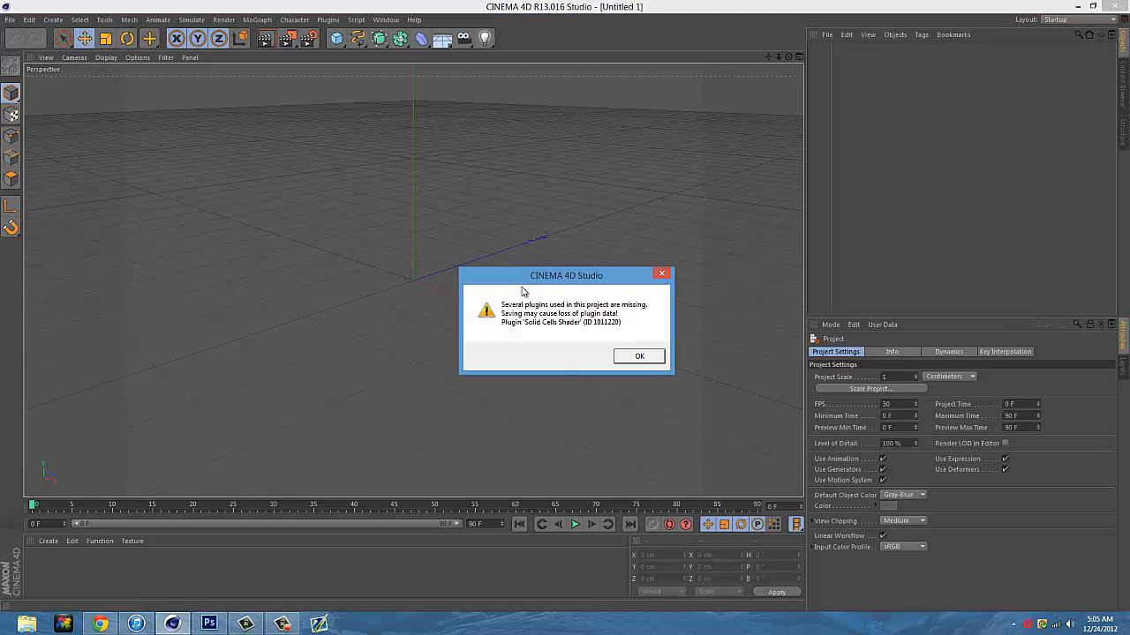
pyautogui.click(632, 354)
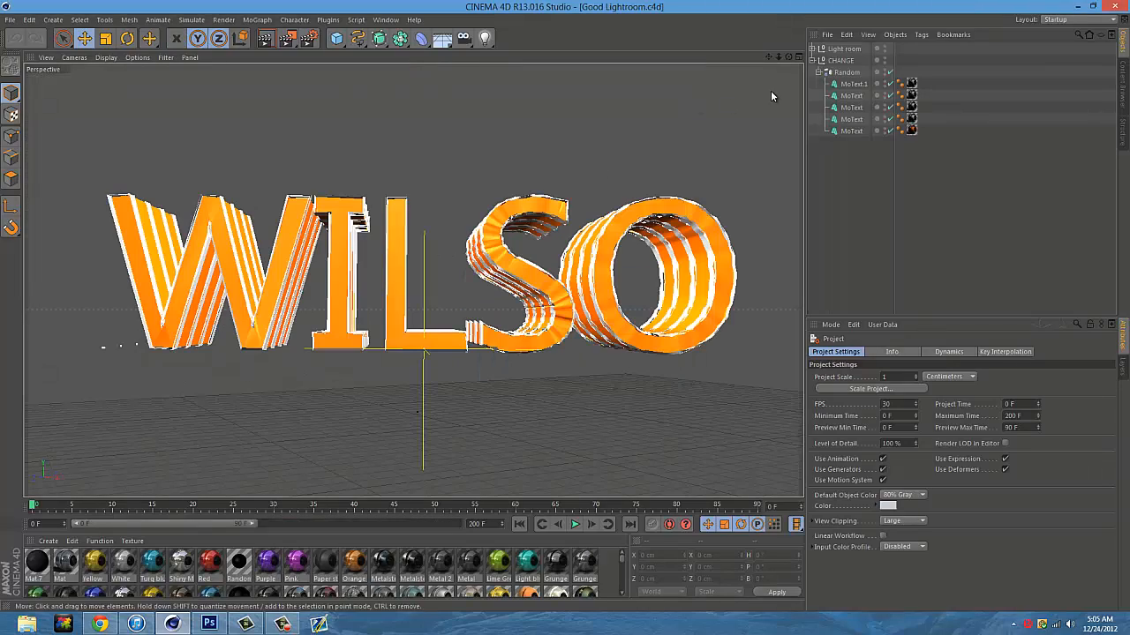
# Replace the text of all five MoText objects in the Random group with "Tutorial"
pyautogui.moveTo(788, 57); pyautogui.dragTo(565, 310)
pyautogui.moveTo(856, 147); pyautogui.dragTo(846, 84)
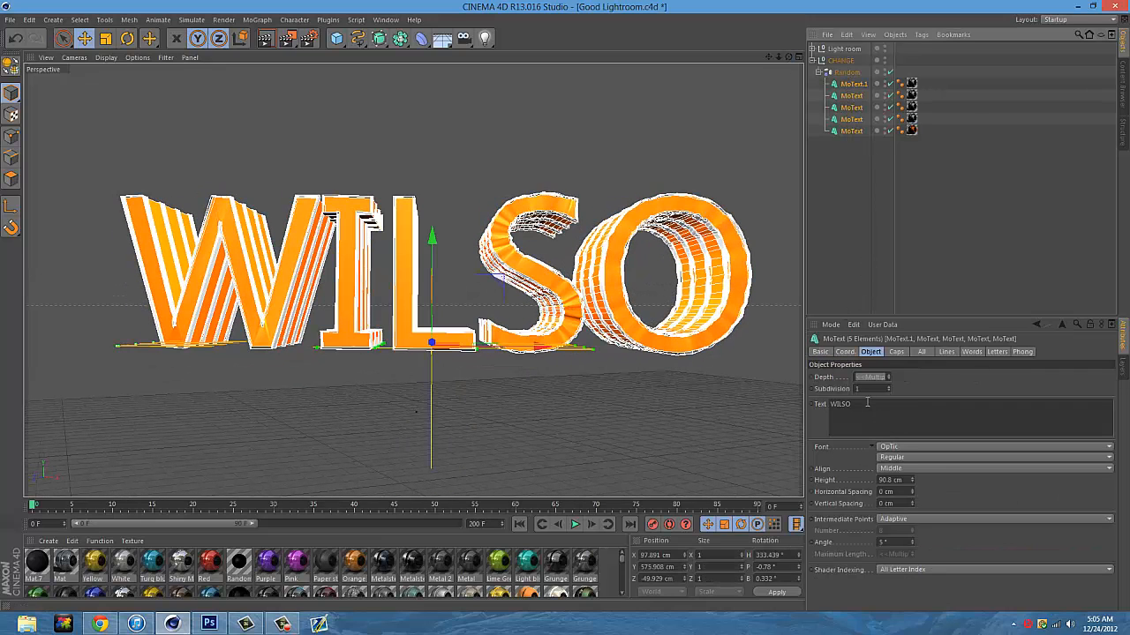
pyautogui.moveTo(866, 403); pyautogui.dragTo(784, 411)
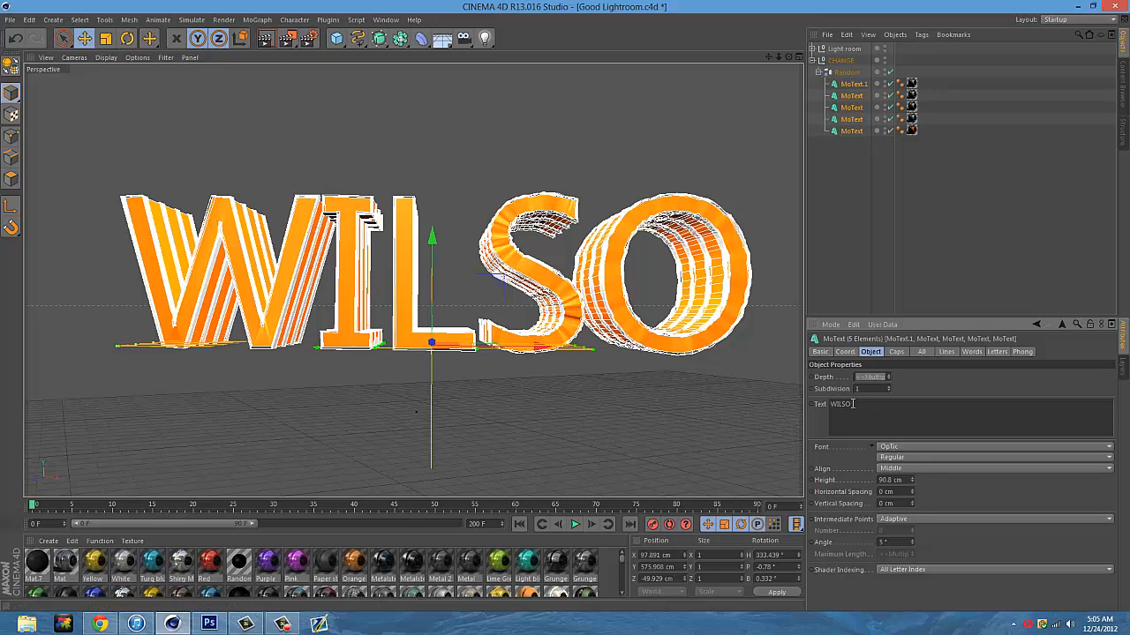
pyautogui.moveTo(853, 403); pyautogui.dragTo(822, 406)
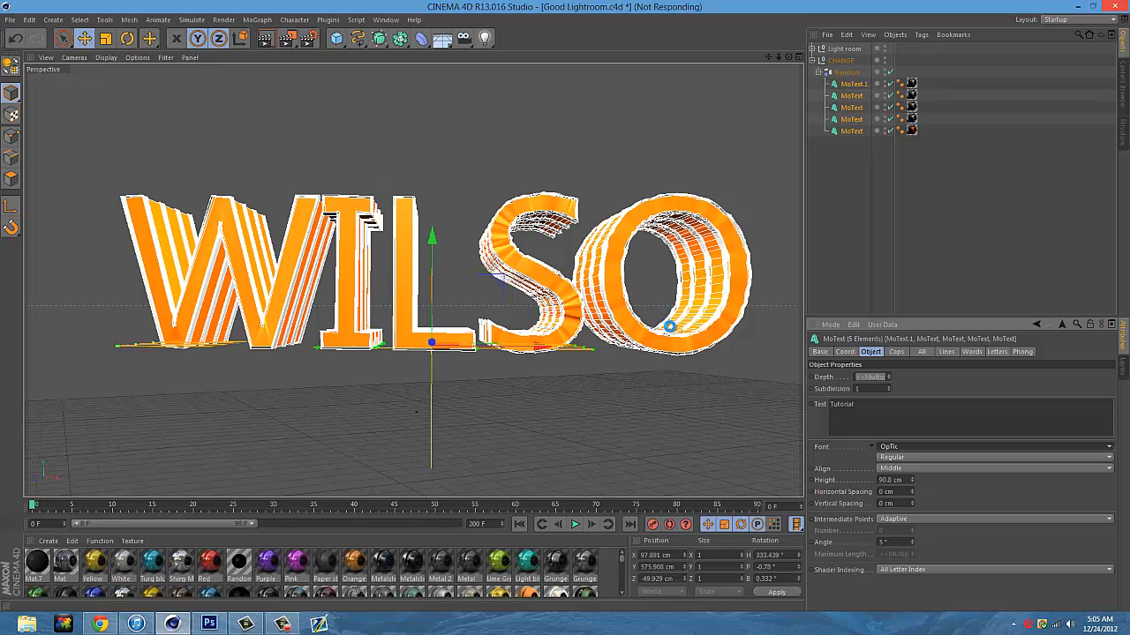
# Browse the installed fonts and set the font of the five MoText objects to TYPOGRAPH PRO
pyautogui.click(907, 448)
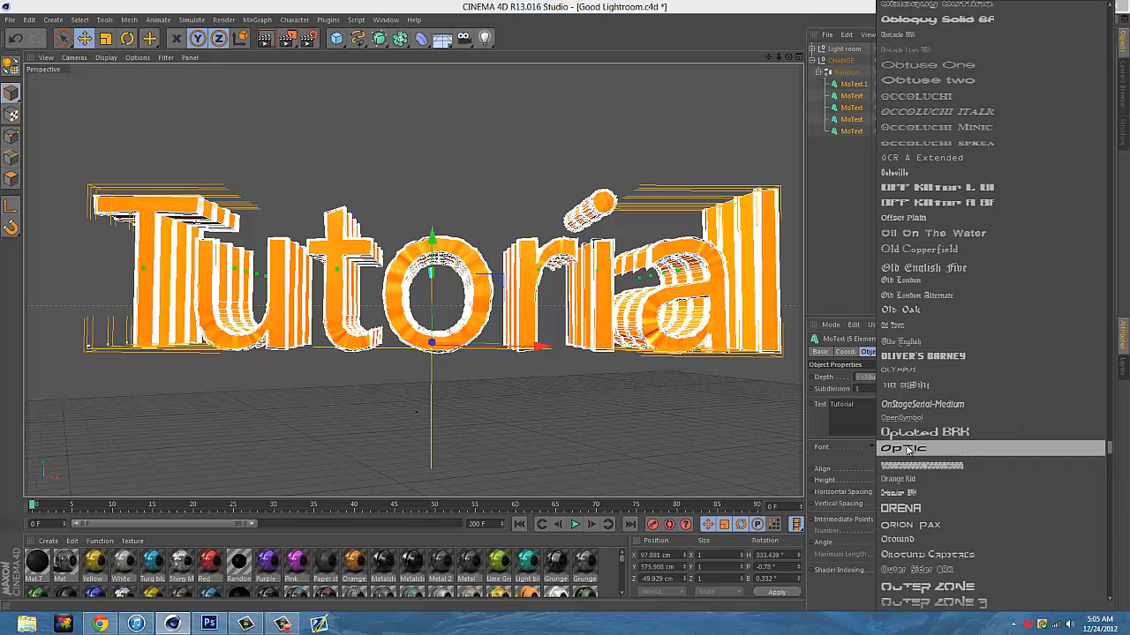
pyautogui.scroll(15, 908, 447)
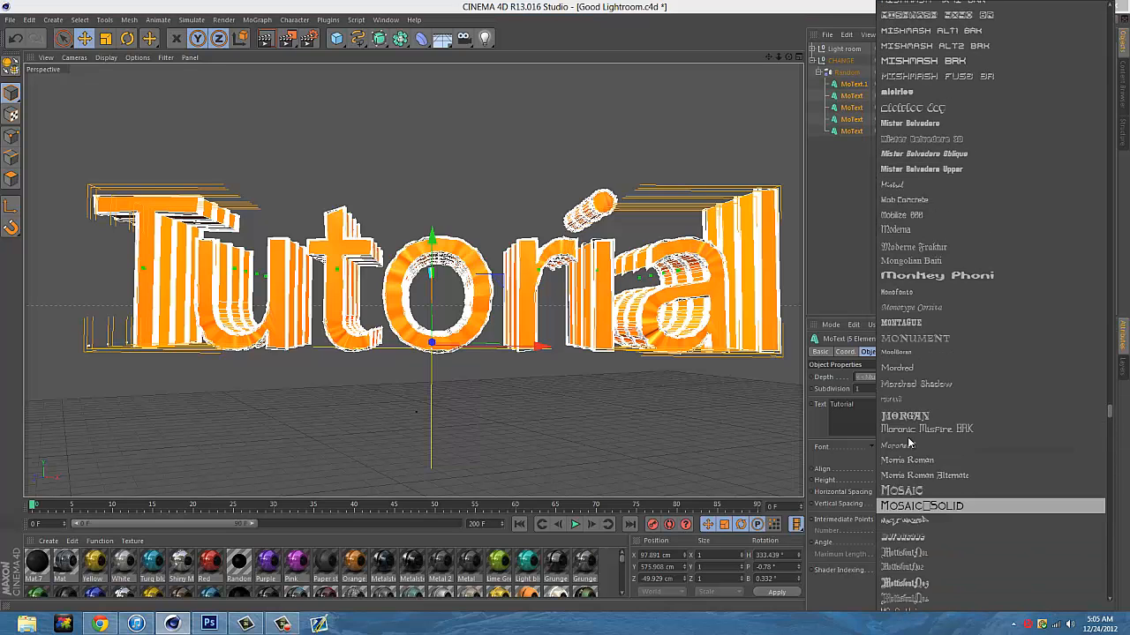
pyautogui.scroll(15, 909, 443)
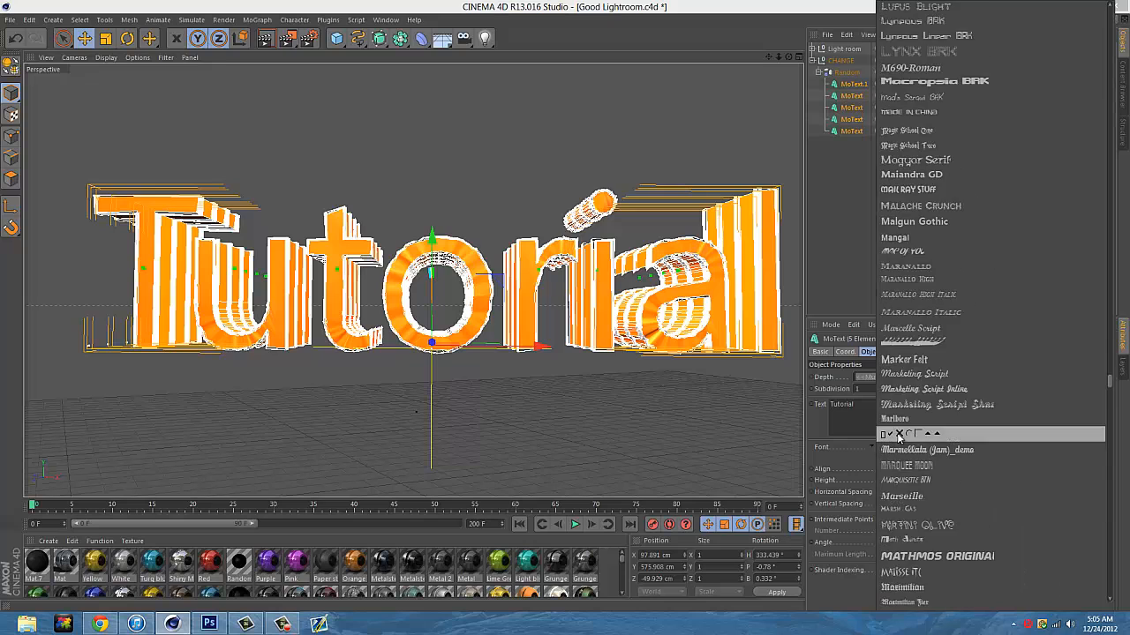
pyautogui.scroll(15, 898, 435)
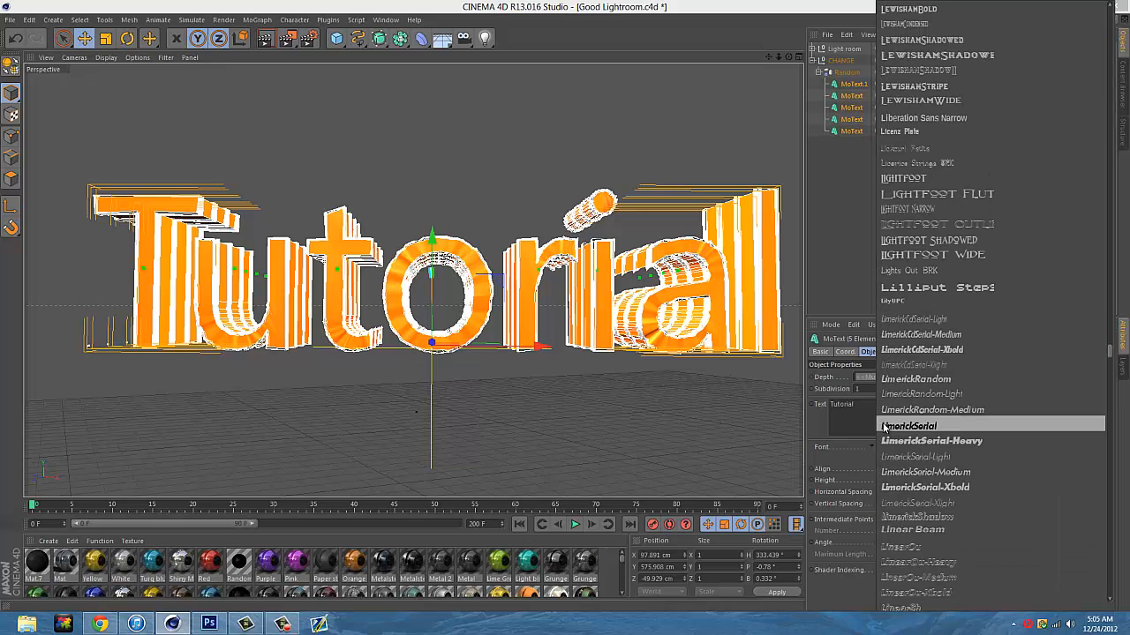
pyautogui.scroll(15, 885, 428)
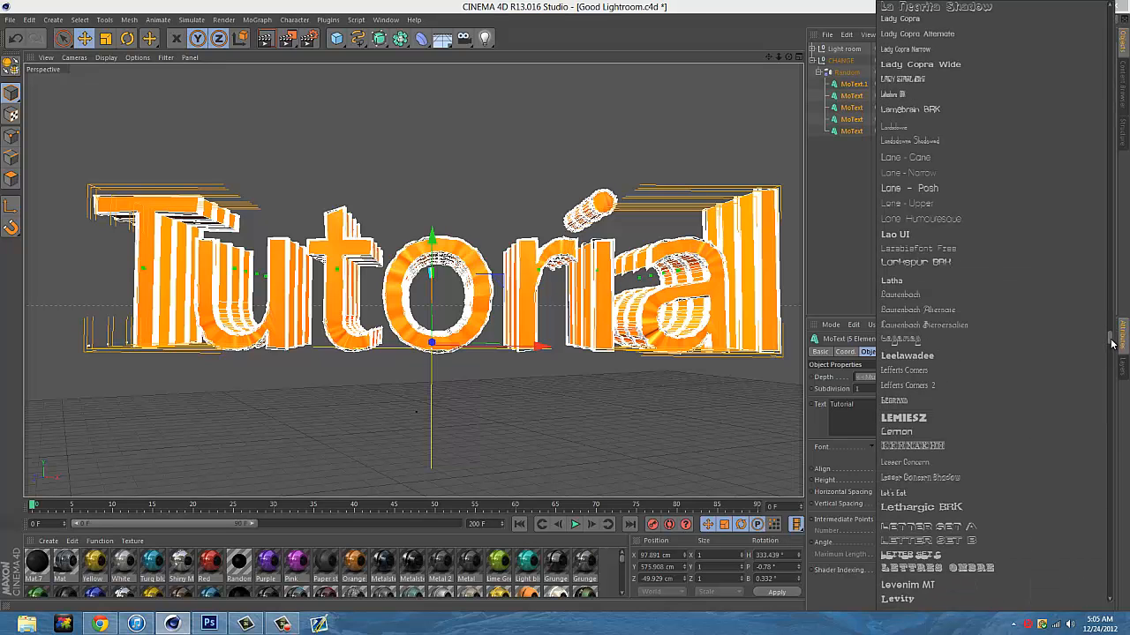
pyautogui.moveTo(1111, 344); pyautogui.dragTo(1039, 84)
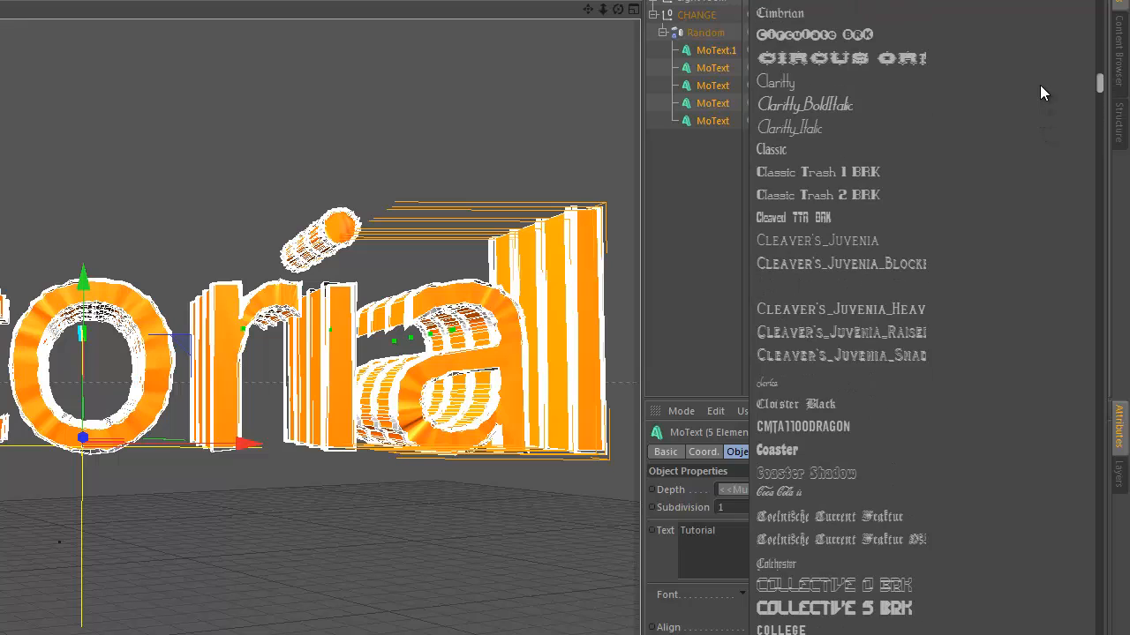
pyautogui.scroll(15, 930, 194)
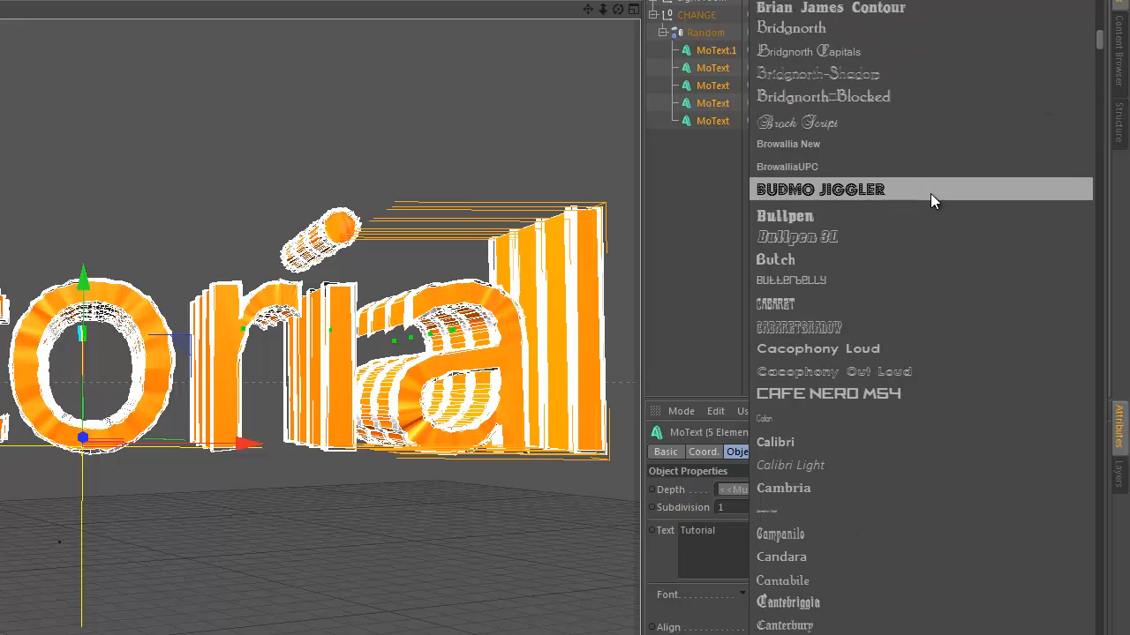
pyautogui.scroll(20, 930, 193)
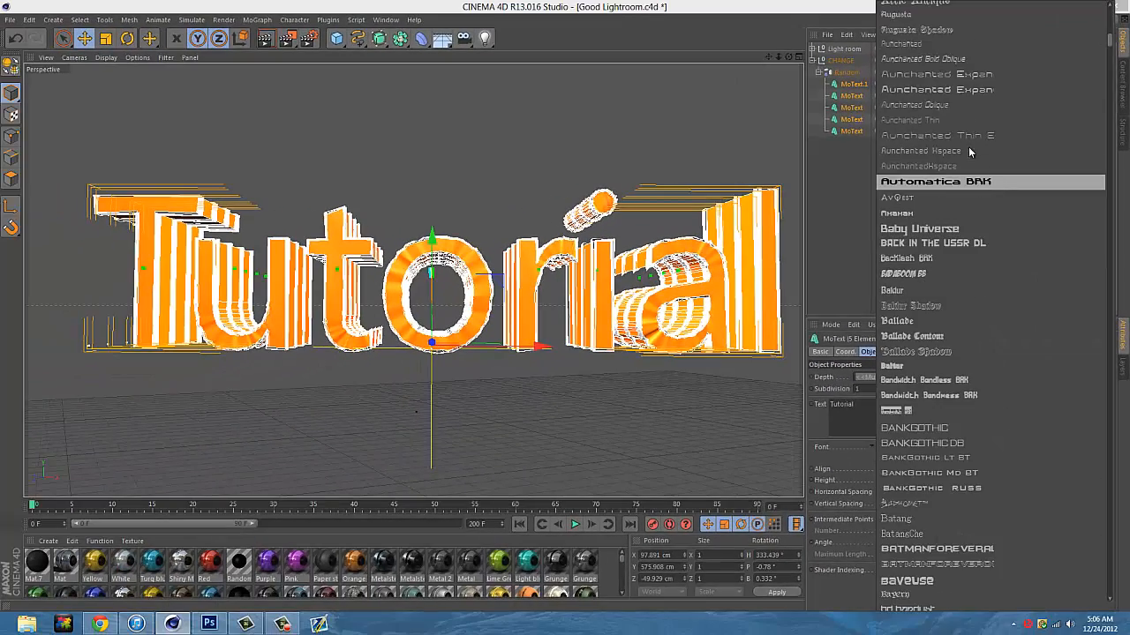
pyautogui.scroll(15, 969, 152)
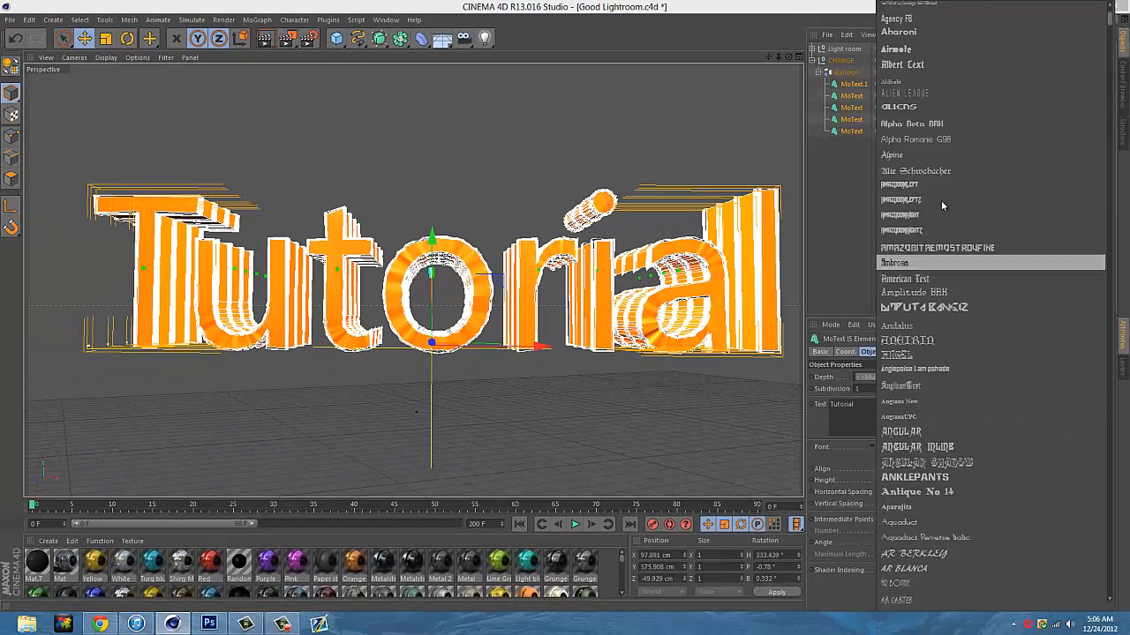
pyautogui.scroll(3, 941, 206)
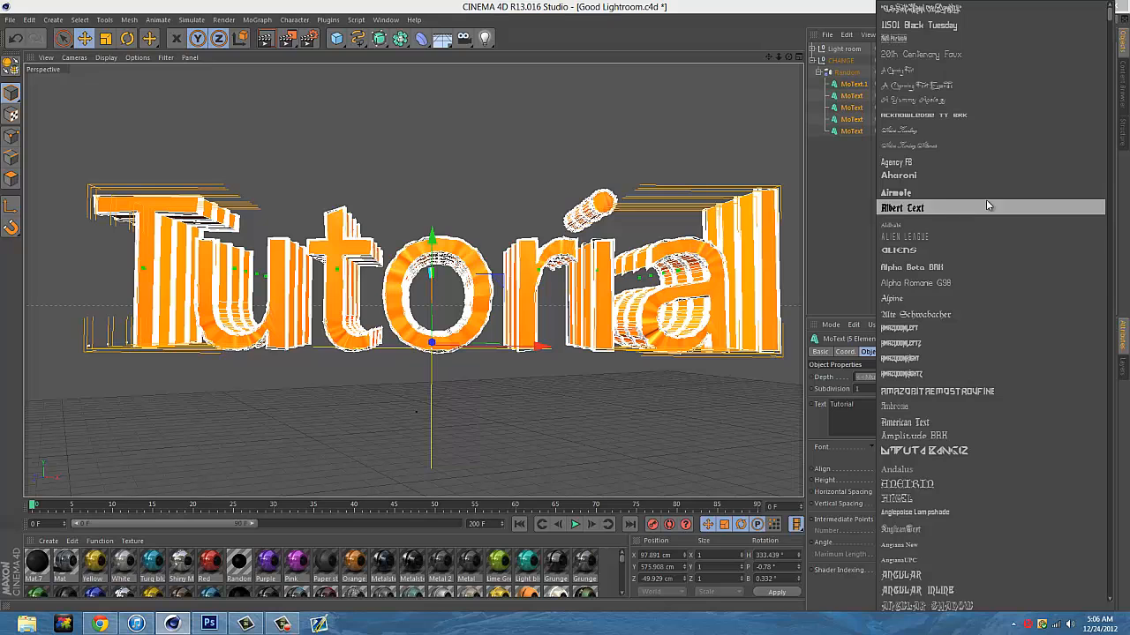
pyautogui.moveTo(1110, 18); pyautogui.dragTo(1083, 604)
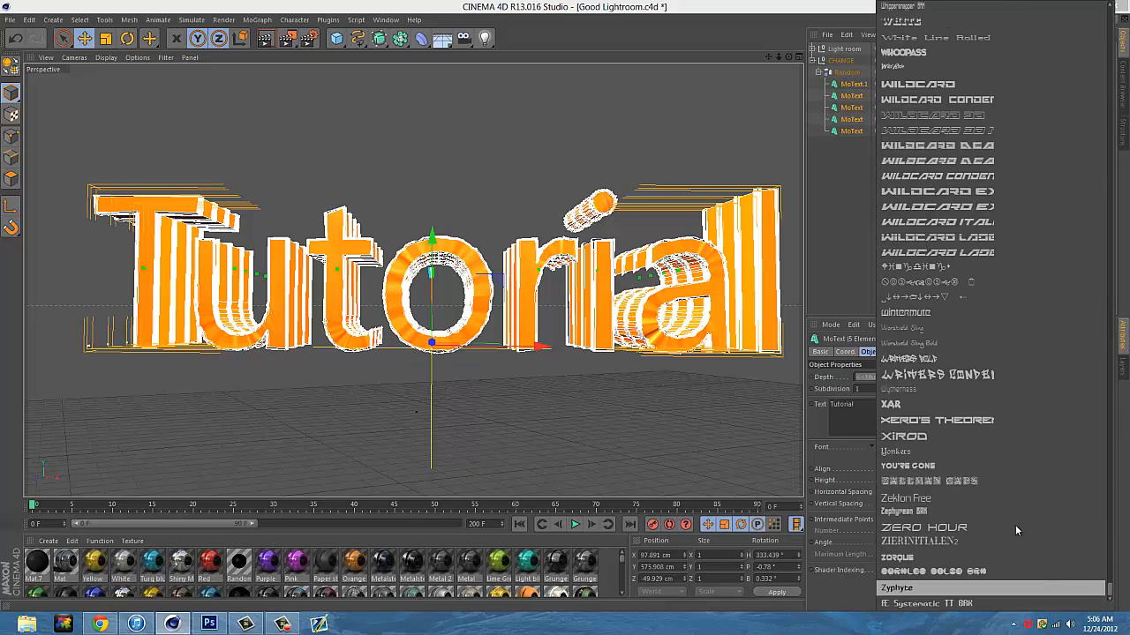
pyautogui.scroll(3, 1005, 510)
pyautogui.scroll(6, 1000, 508)
pyautogui.scroll(15, 999, 506)
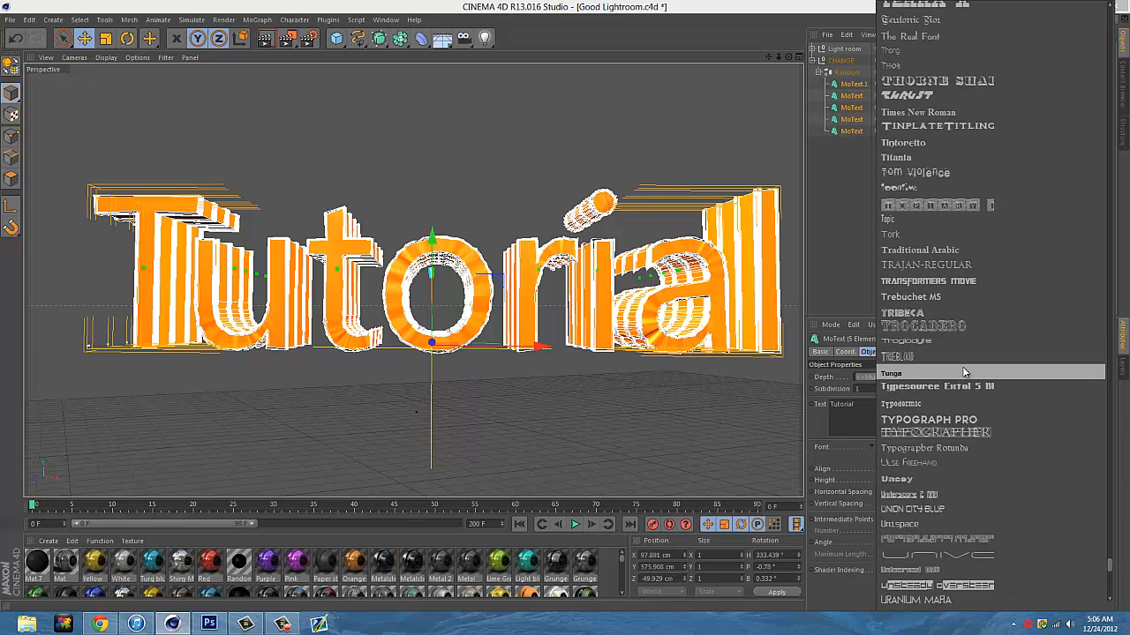
pyautogui.click(939, 419)
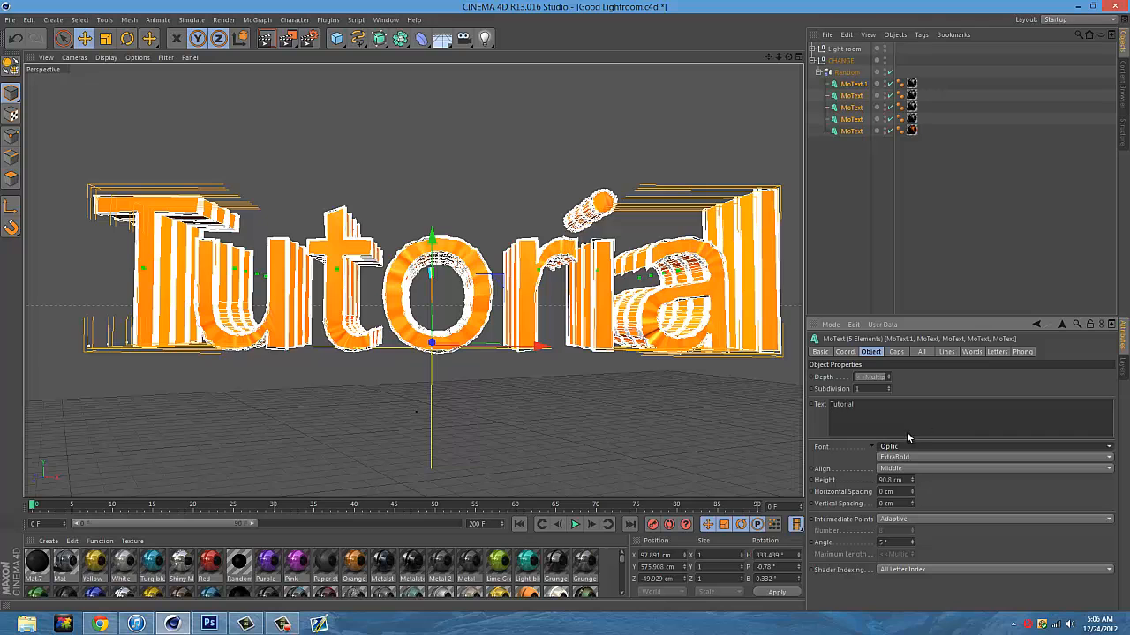
# Try the SemiBold font style on the MoText objects and switch back to ExtraBold
pyautogui.click(911, 456)
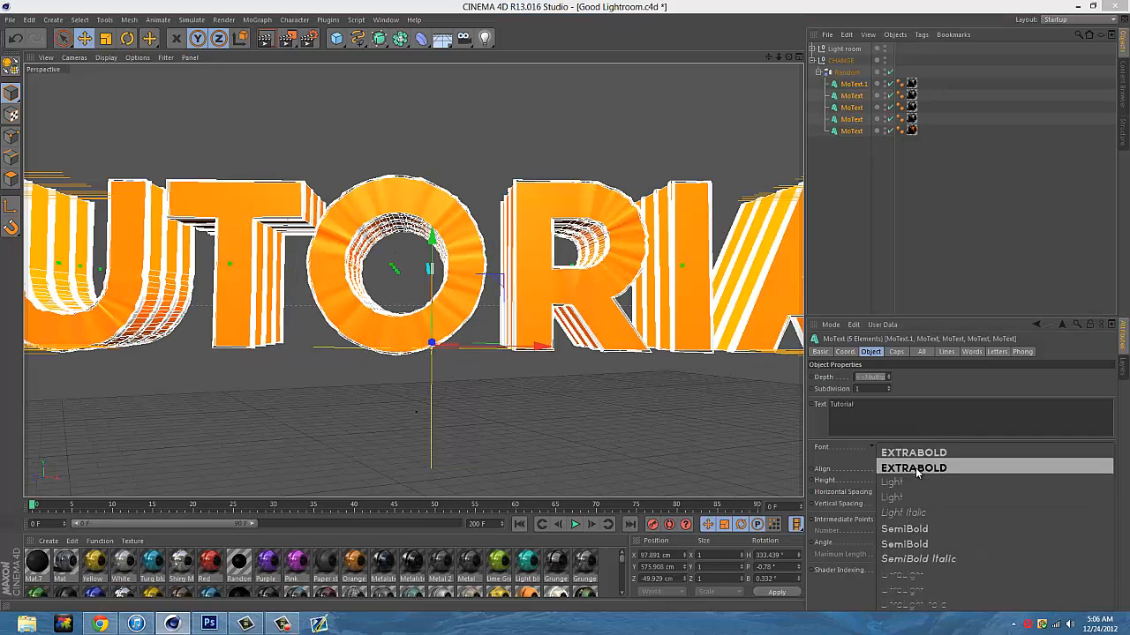
pyautogui.click(909, 530)
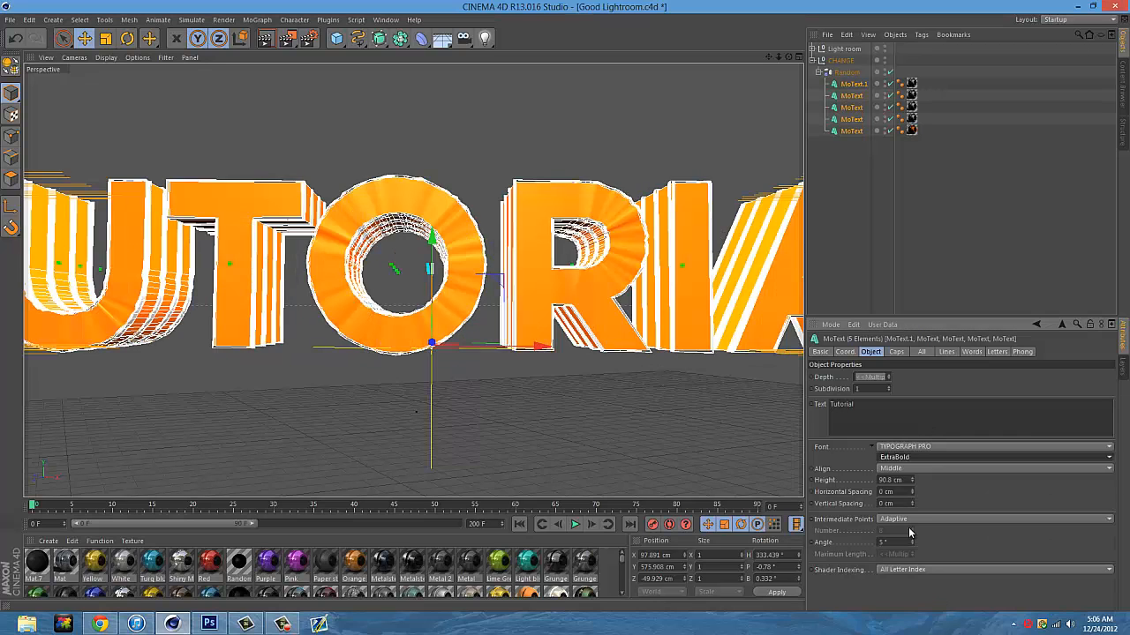
pyautogui.click(922, 446)
pyautogui.click(924, 461)
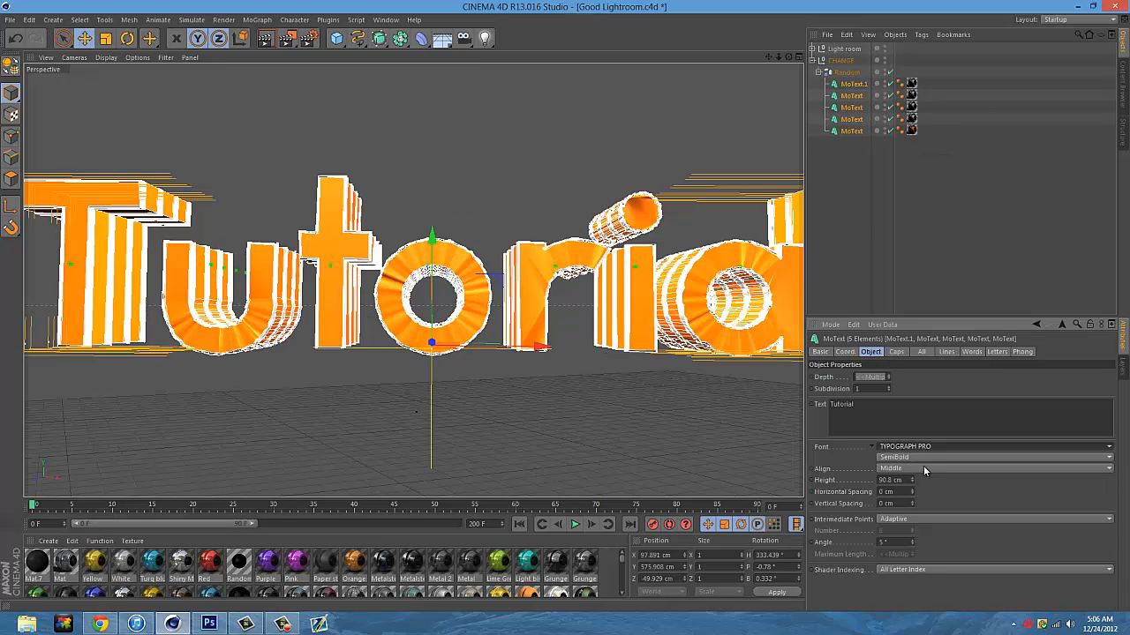
pyautogui.click(924, 459)
pyautogui.click(914, 468)
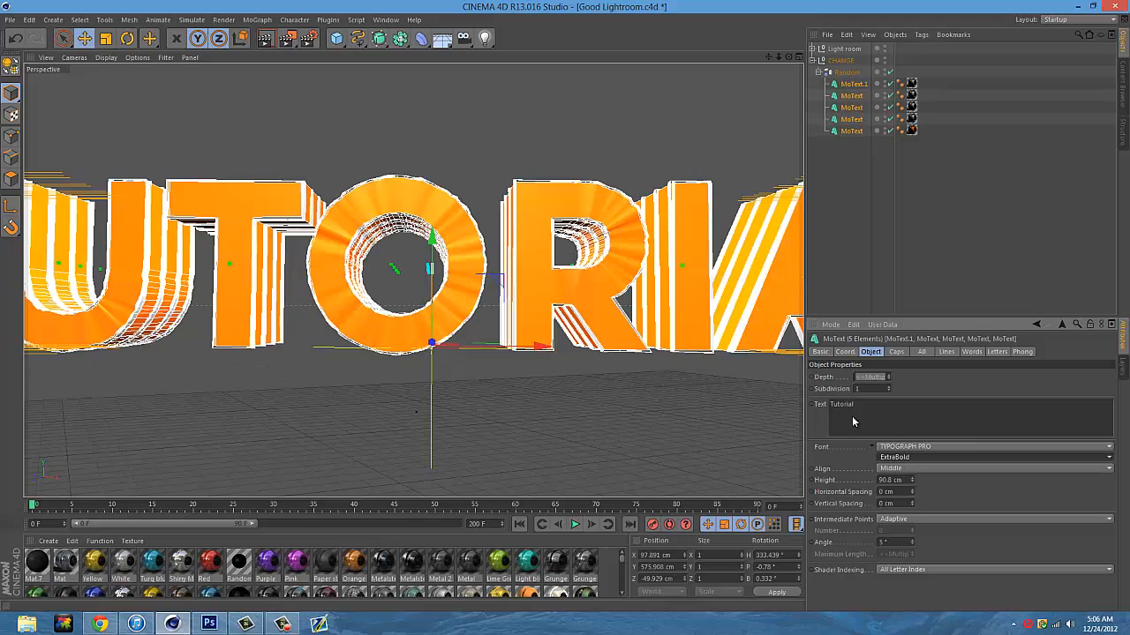
# Apply the Obey Blue material to the orange front layer of the text, the last MoText object in the Random group
pyautogui.moveTo(778, 58); pyautogui.dragTo(568, 308)
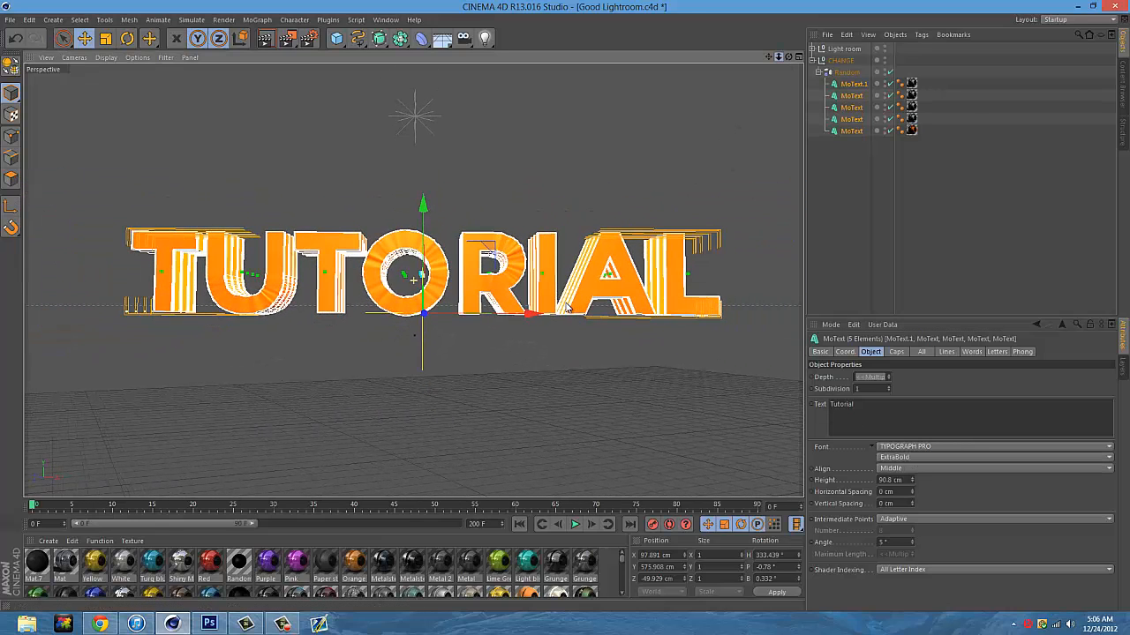
pyautogui.click(855, 143)
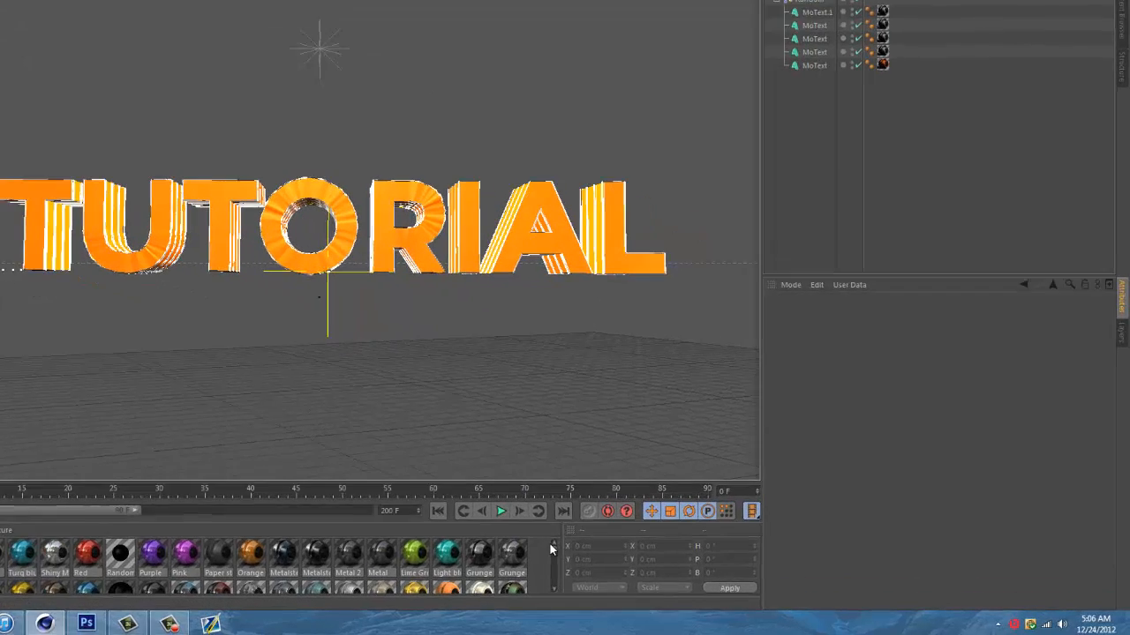
pyautogui.moveTo(553, 550); pyautogui.dragTo(552, 589)
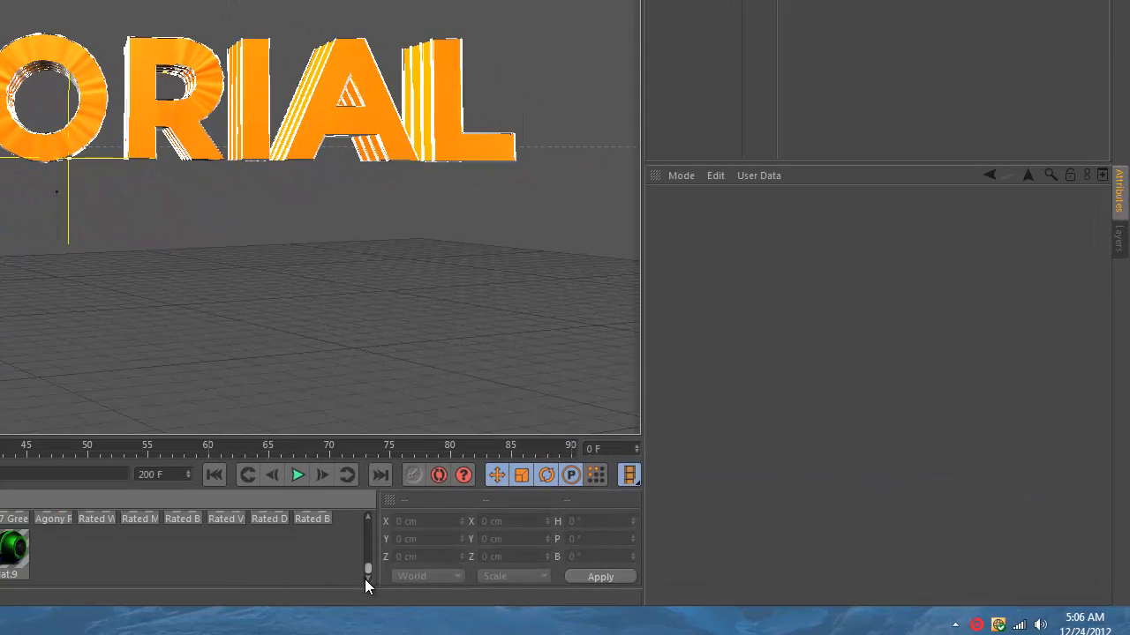
pyautogui.click(366, 518)
pyautogui.click(366, 516)
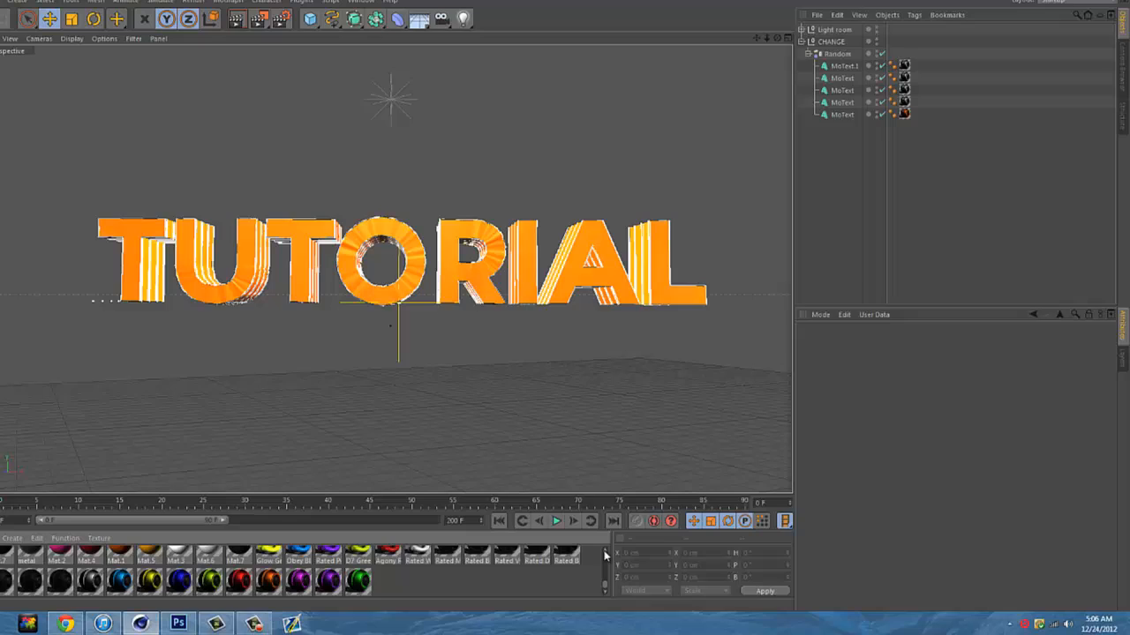
pyautogui.click(366, 518)
pyautogui.click(620, 555)
pyautogui.click(620, 554)
pyautogui.click(620, 555)
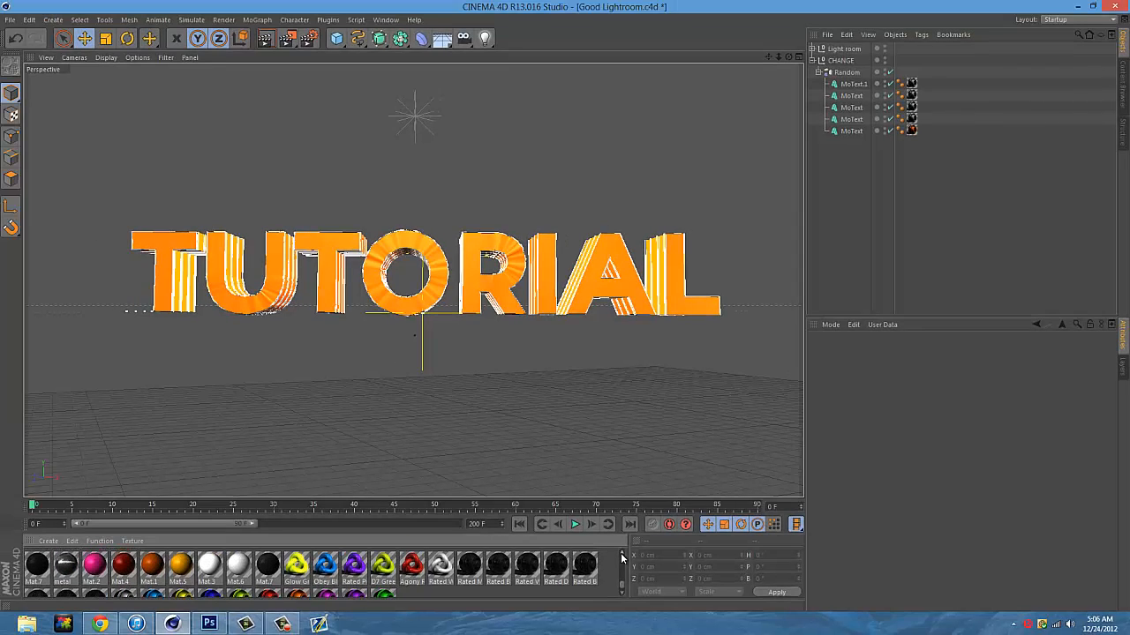
pyautogui.click(620, 555)
pyautogui.click(620, 554)
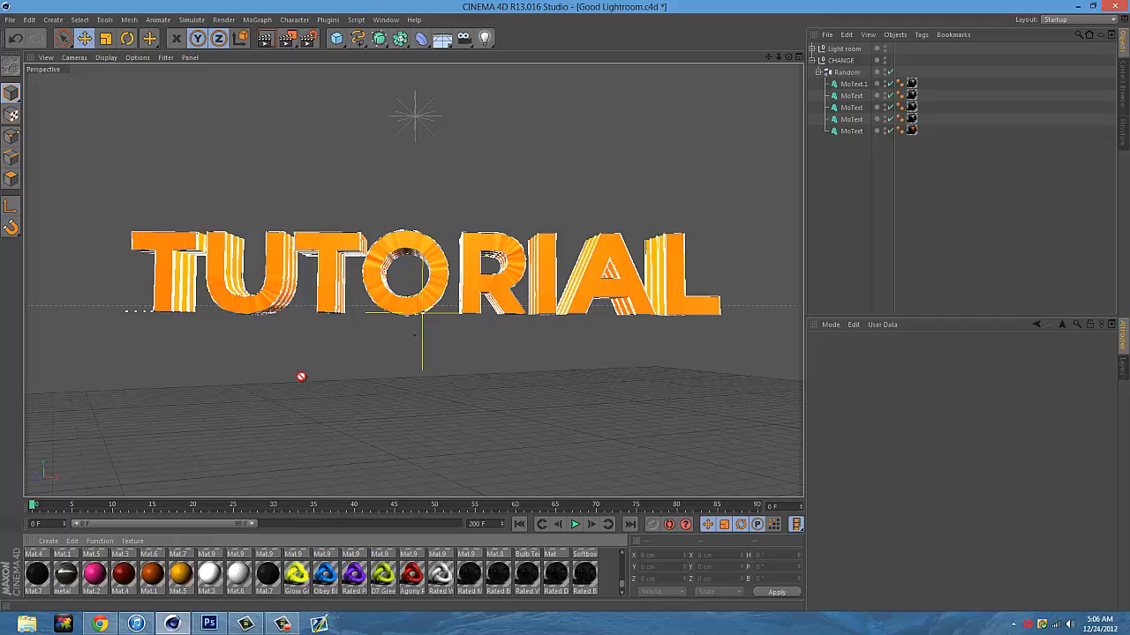
pyautogui.moveTo(256, 305); pyautogui.dragTo(255, 306)
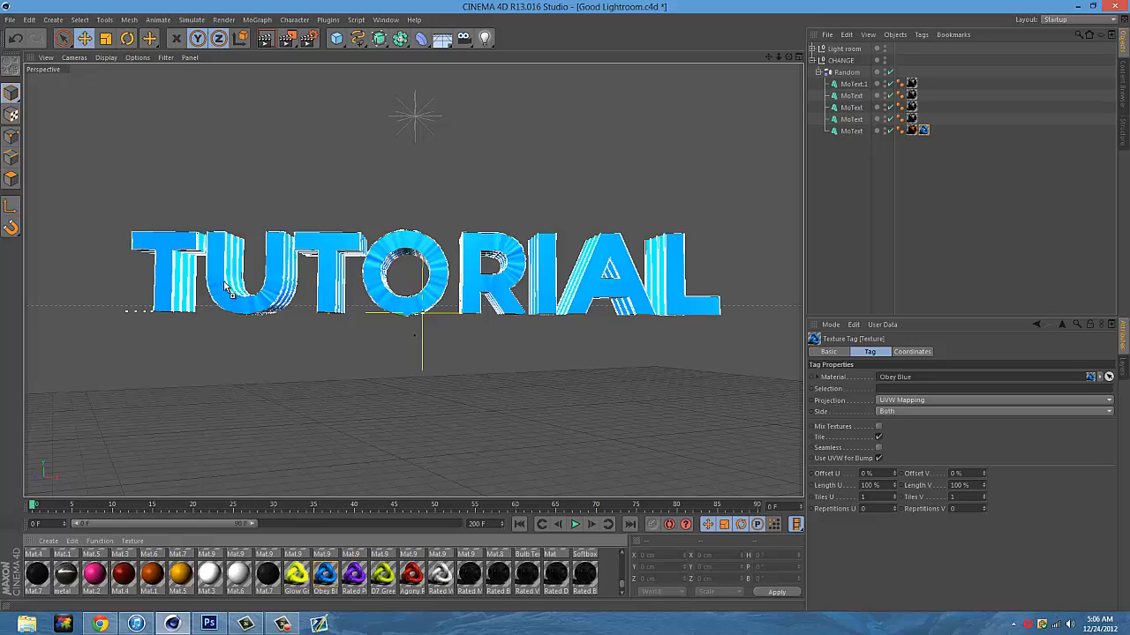
# Apply the Rated White material to the other four MoText objects by copying its texture tag from one to the next
pyautogui.moveTo(229, 289); pyautogui.dragTo(278, 314)
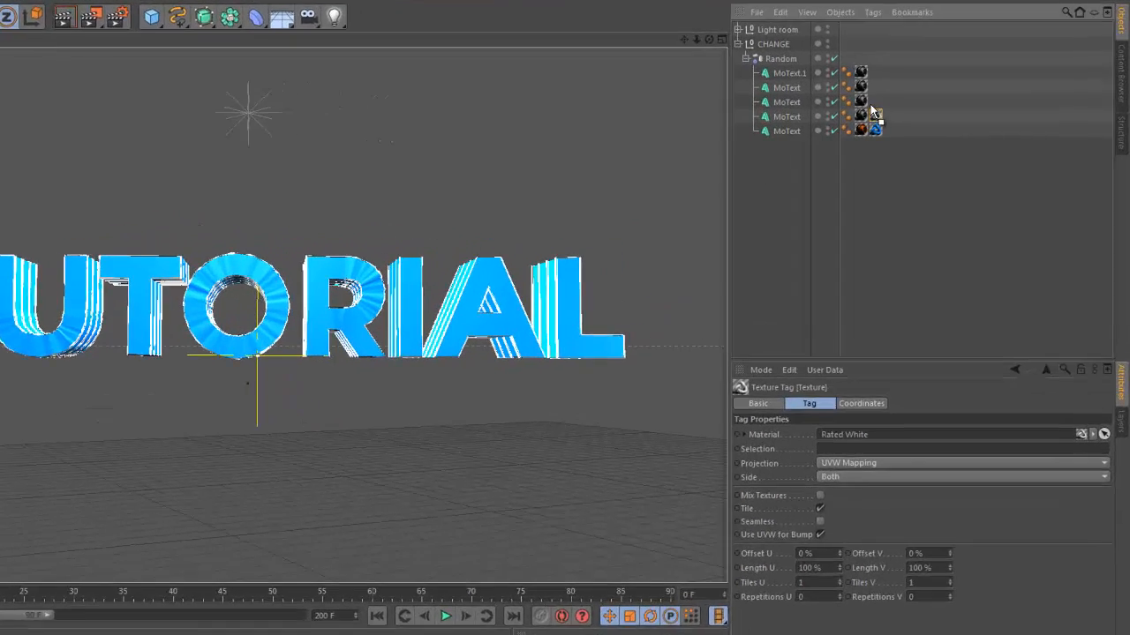
pyautogui.moveTo(924, 118); pyautogui.dragTo(923, 107)
pyautogui.moveTo(822, 99); pyautogui.dragTo(826, 111)
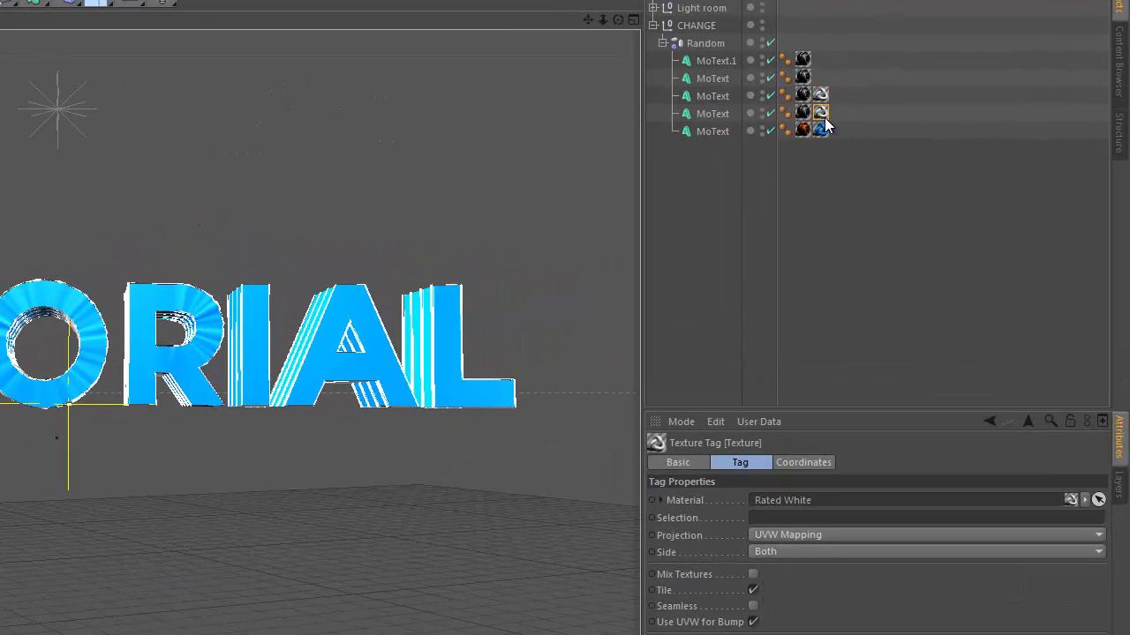
pyautogui.moveTo(822, 84); pyautogui.dragTo(820, 60)
# Delete the old black and orange texture tags from all five MoText objects in the Random group
pyautogui.click(801, 59)
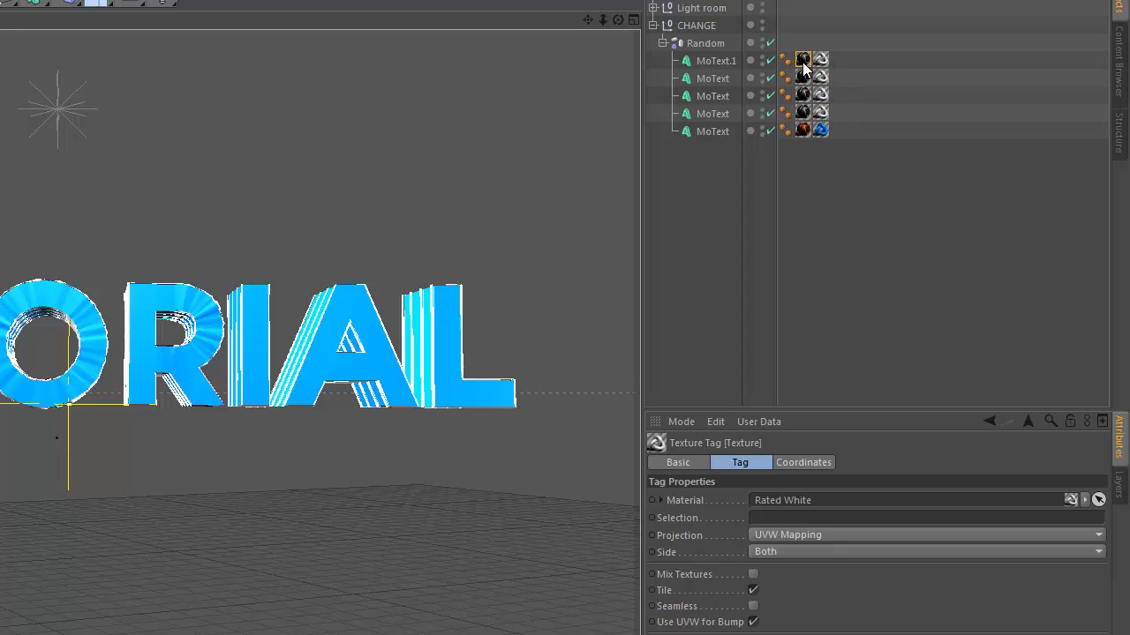
pyautogui.keyDown('shift'); pyautogui.click(799, 133); pyautogui.keyUp('shift')
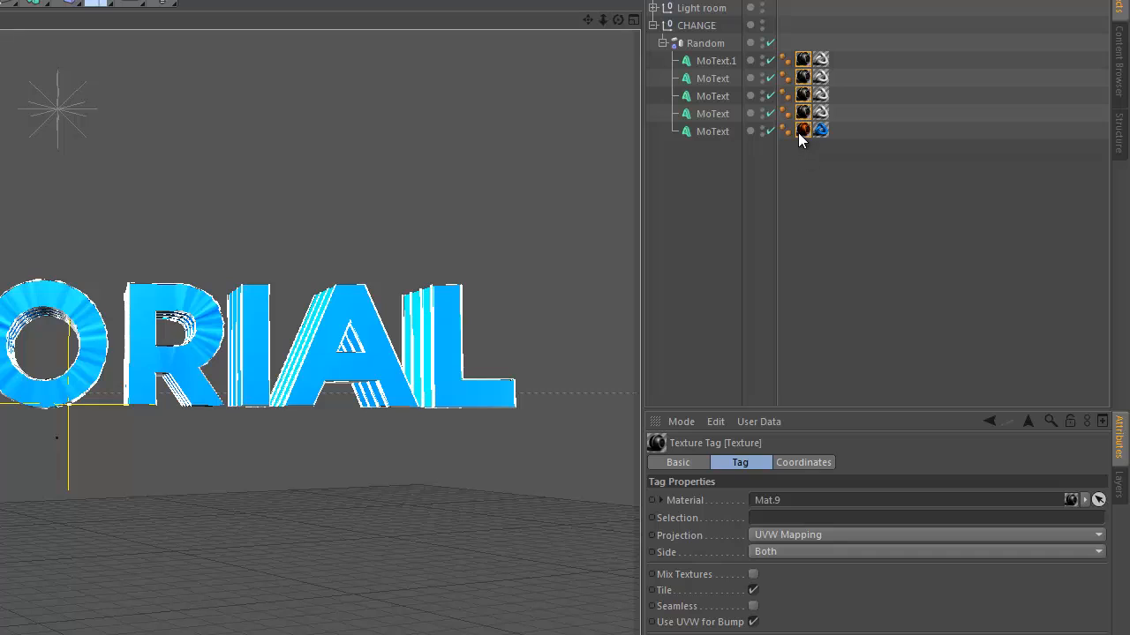
pyautogui.press('Delete')
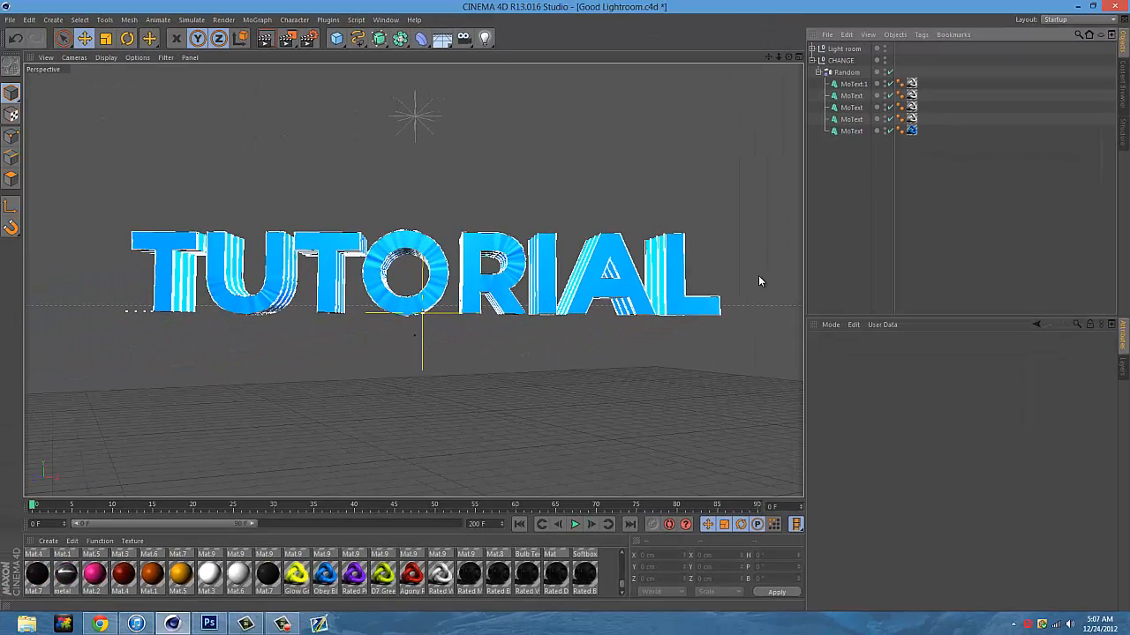
# Reframe the perspective view so the whole TUTORIAL text is centred for rendering
pyautogui.scroll(-2, 539, 283)
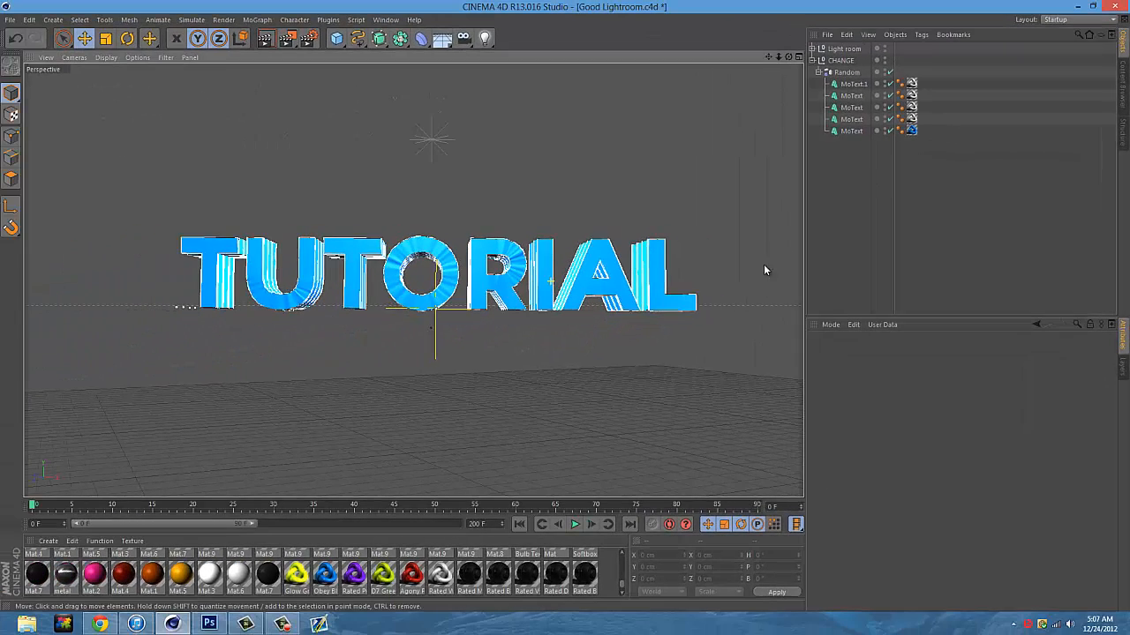
pyautogui.scroll(3, 695, 282)
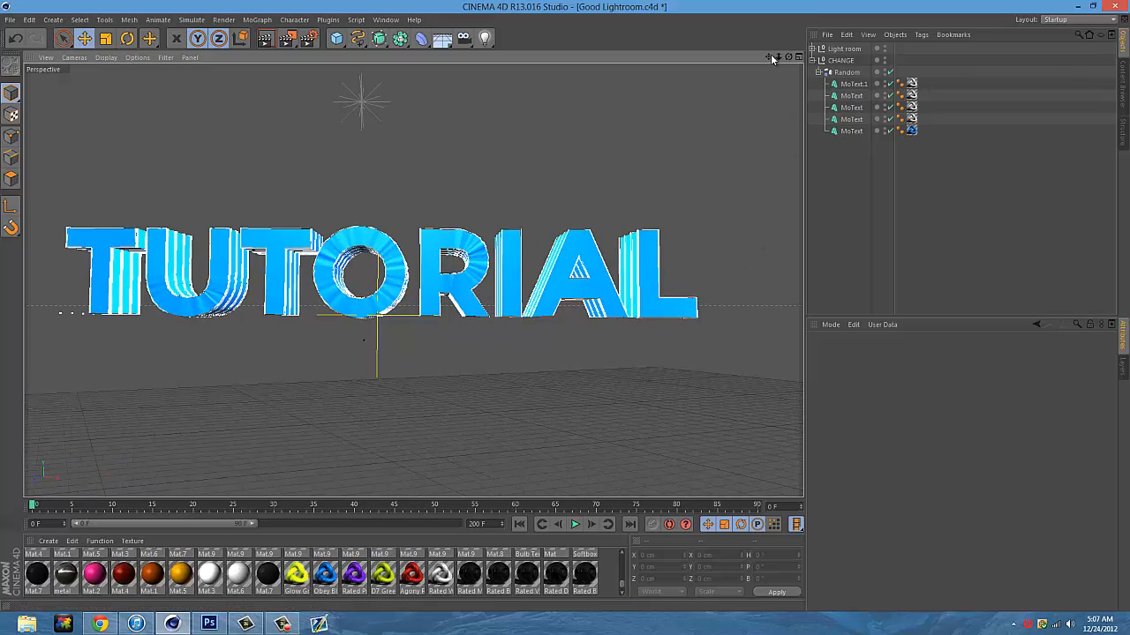
pyautogui.moveTo(768, 56)
pyautogui.mouseDown()
pyautogui.moveTo(808, 56)
pyautogui.moveTo(760, 57)
pyautogui.mouseUp()
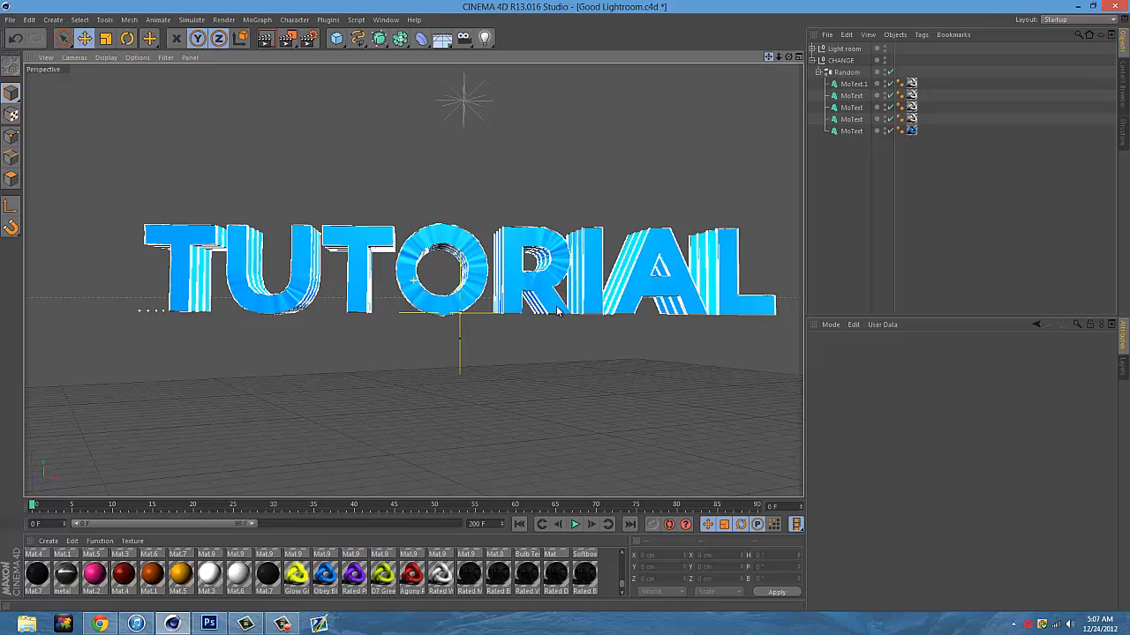
# Try to render the scene to the Picture Viewer and close the viewer
pyautogui.click(10, 19)
pyautogui.click(158, 19)
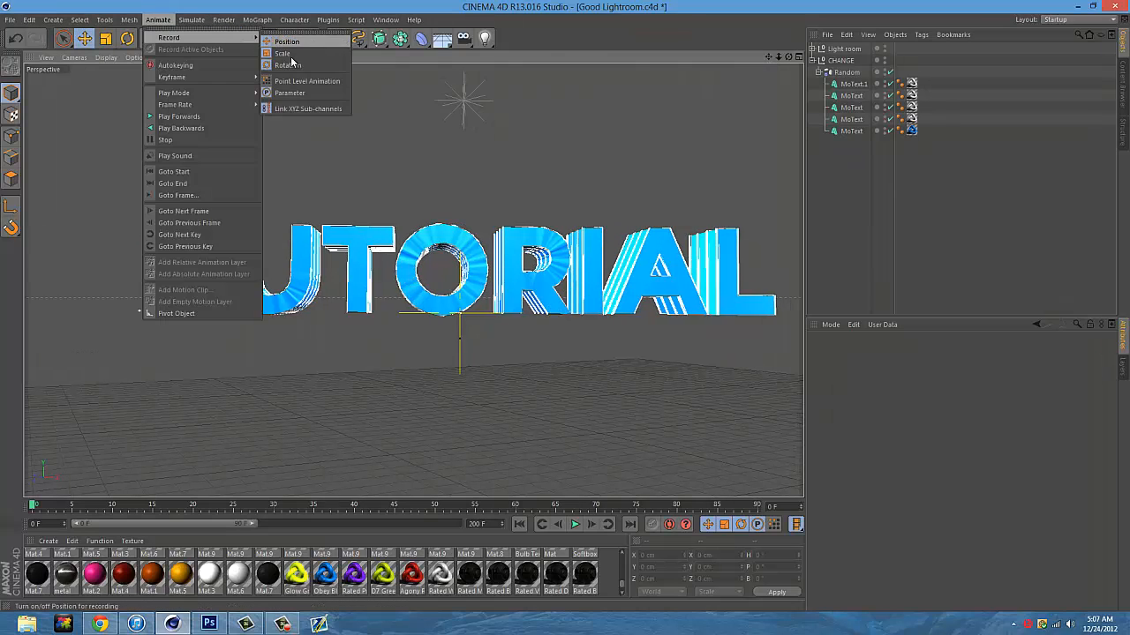
pyautogui.click(592, 37)
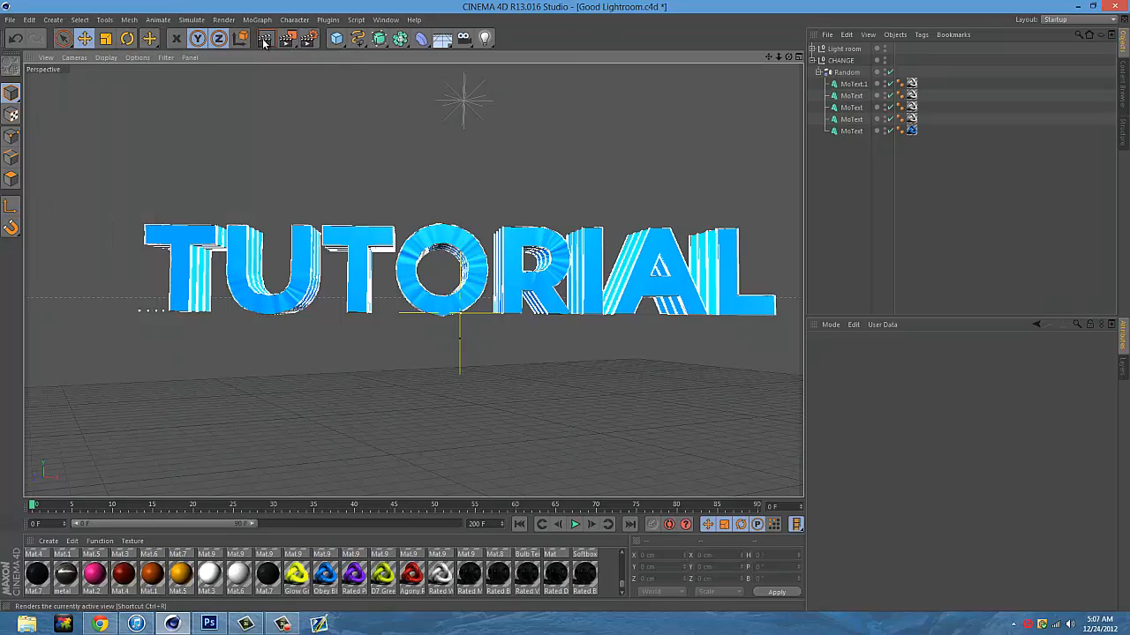
pyautogui.click(287, 40)
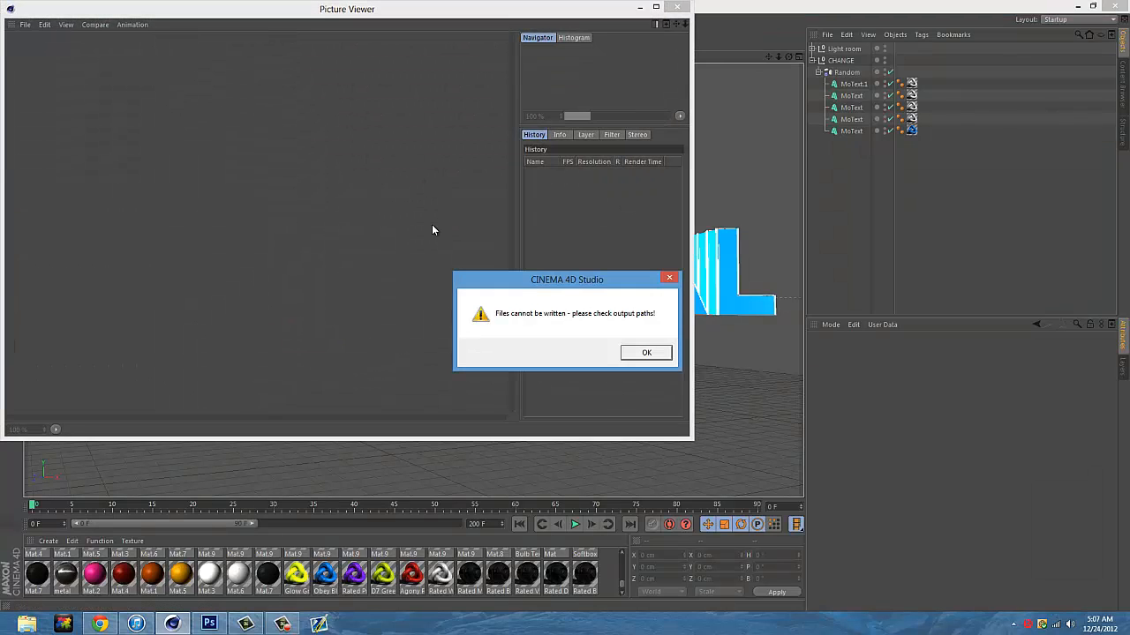
pyautogui.click(634, 352)
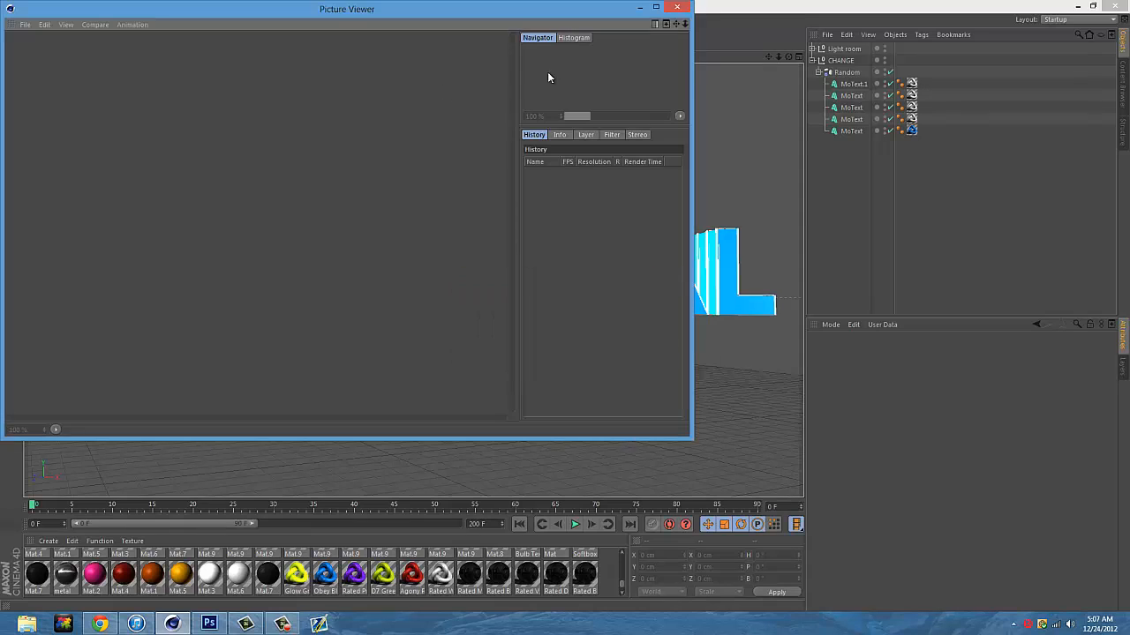
pyautogui.click(679, 8)
# For the render's save location, create a folder named Tutorial inside C:\Cinema 4D Renders and open it
pyautogui.click(323, 37)
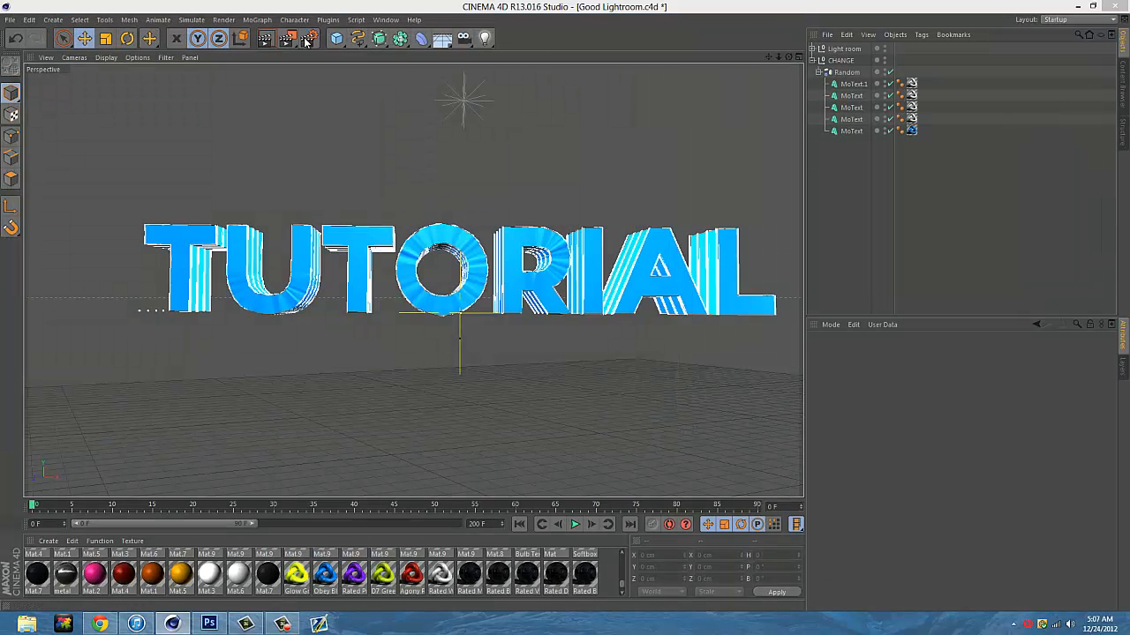
pyautogui.click(92, 61)
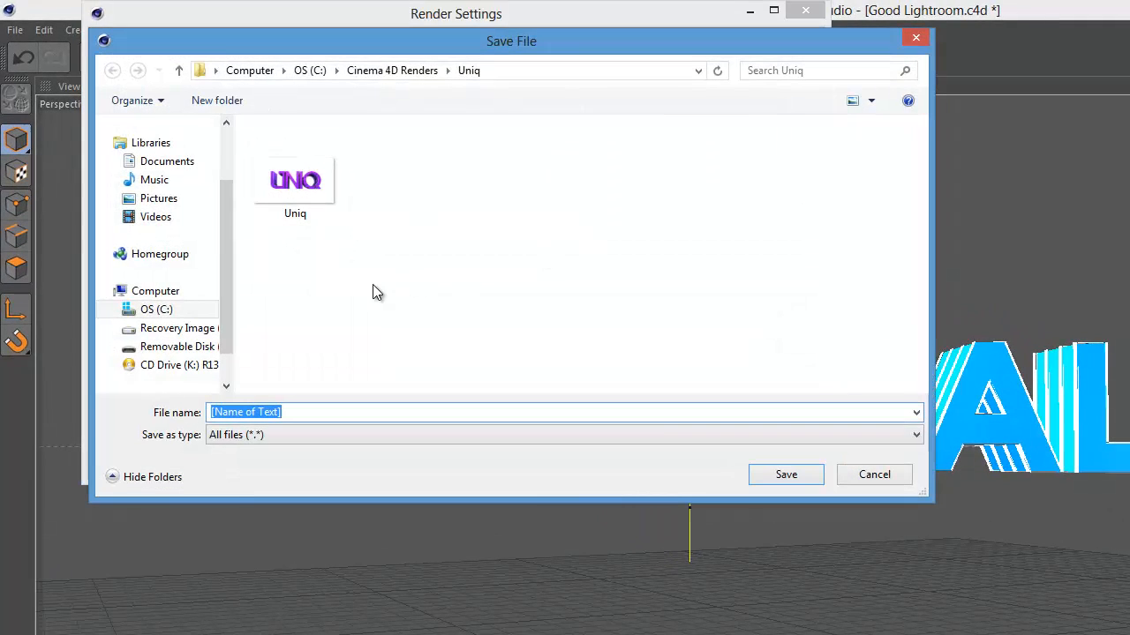
pyautogui.click(391, 72)
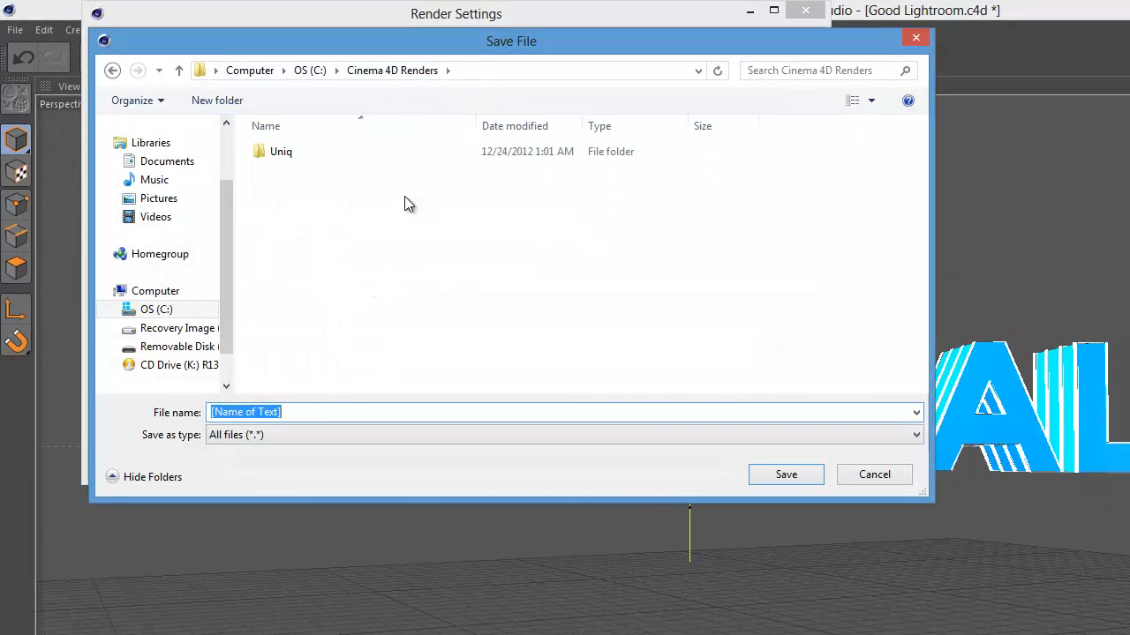
pyautogui.rightClick(321, 228)
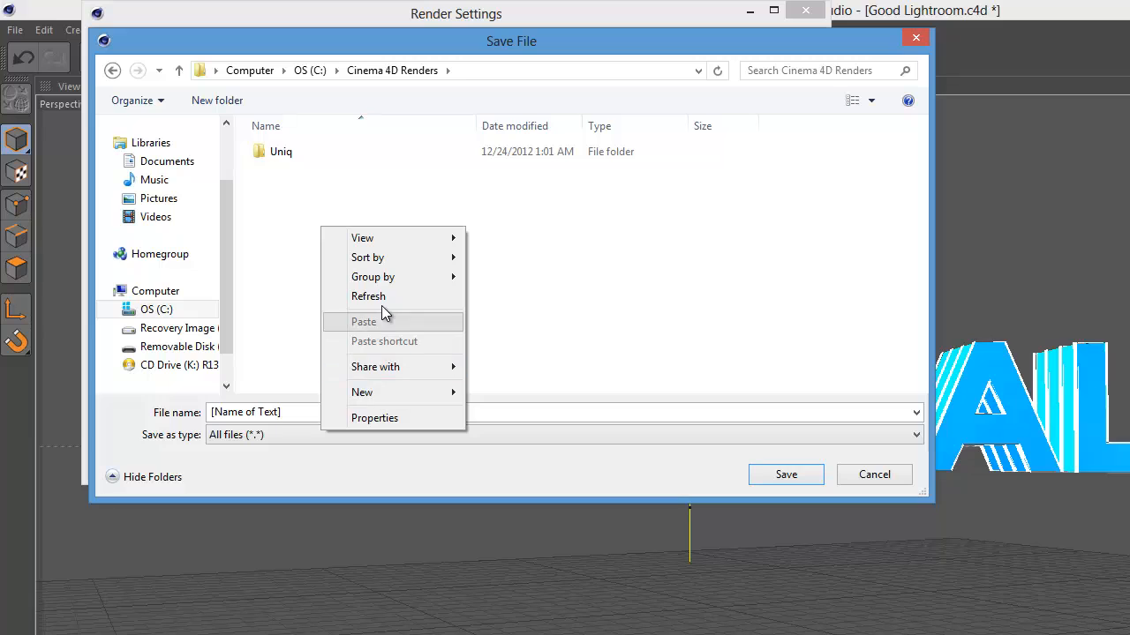
pyautogui.moveTo(368, 392)
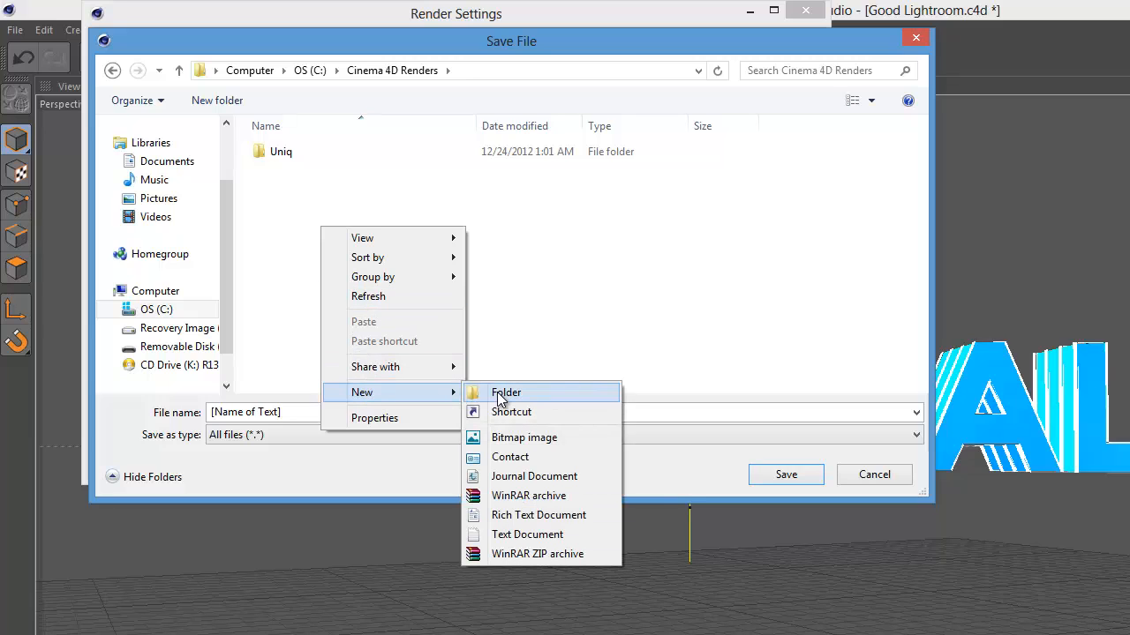
pyautogui.click(496, 393)
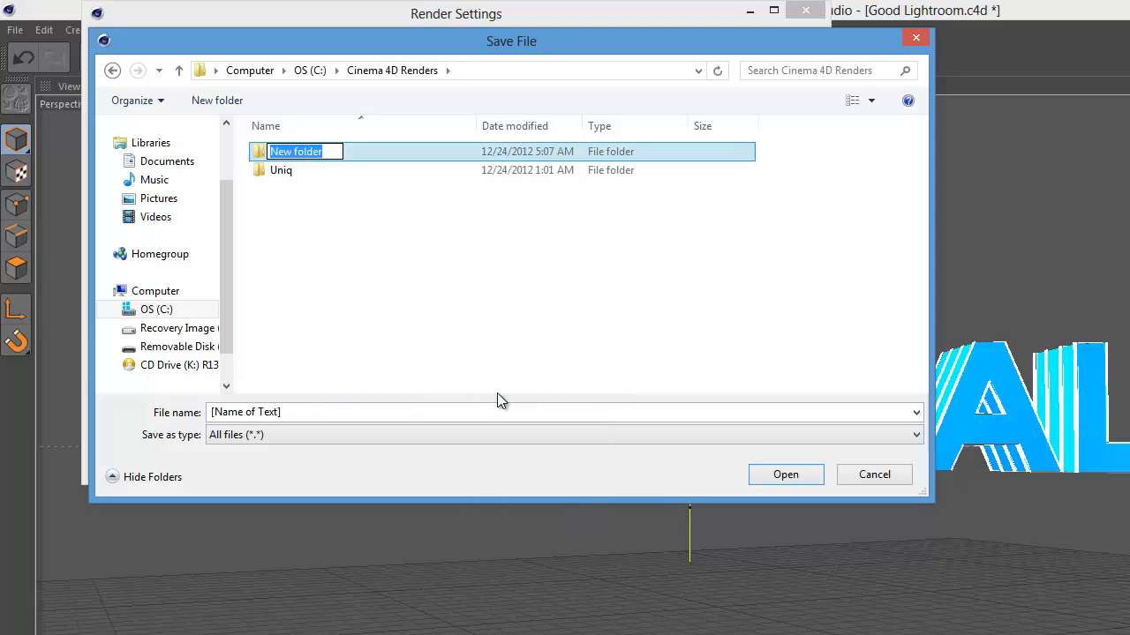
pyautogui.write('T')
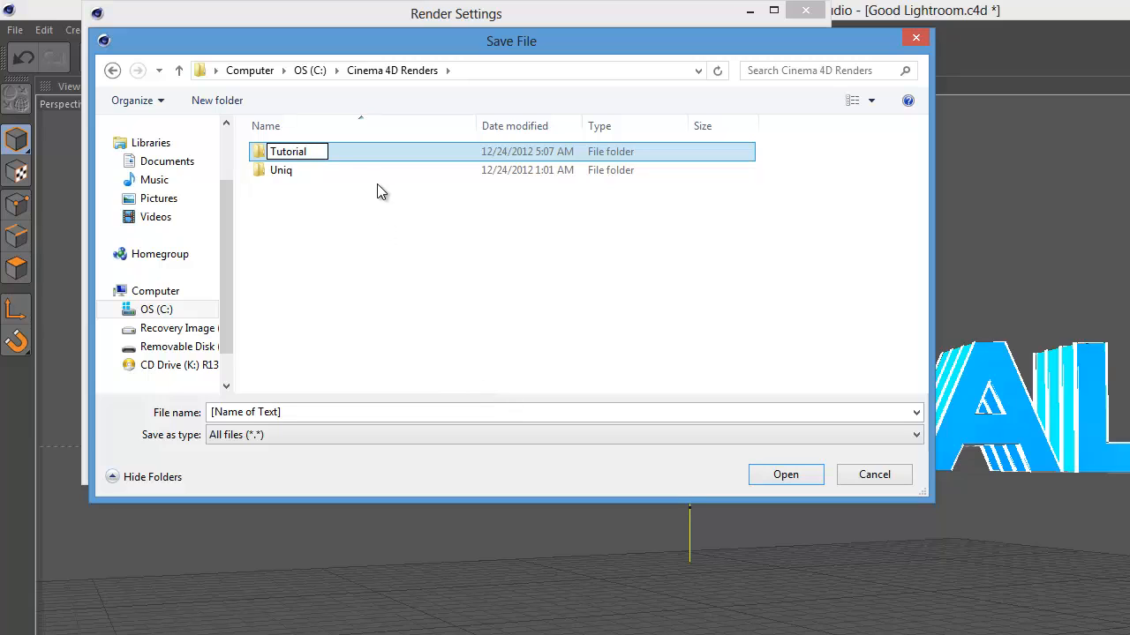
pyautogui.write('utorial')
pyautogui.click(368, 157)
pyautogui.doubleClick(368, 157)
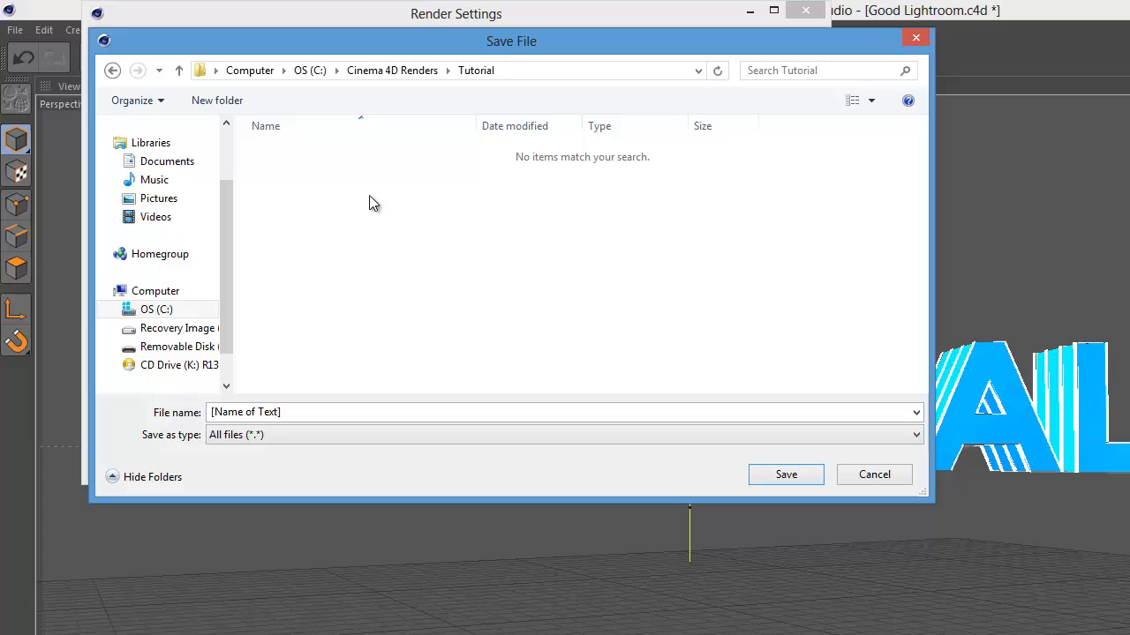
# Name the render output file Tutorial in the new folder and render the scene to the Picture Viewer
pyautogui.click(344, 411)
pyautogui.write('Tu')
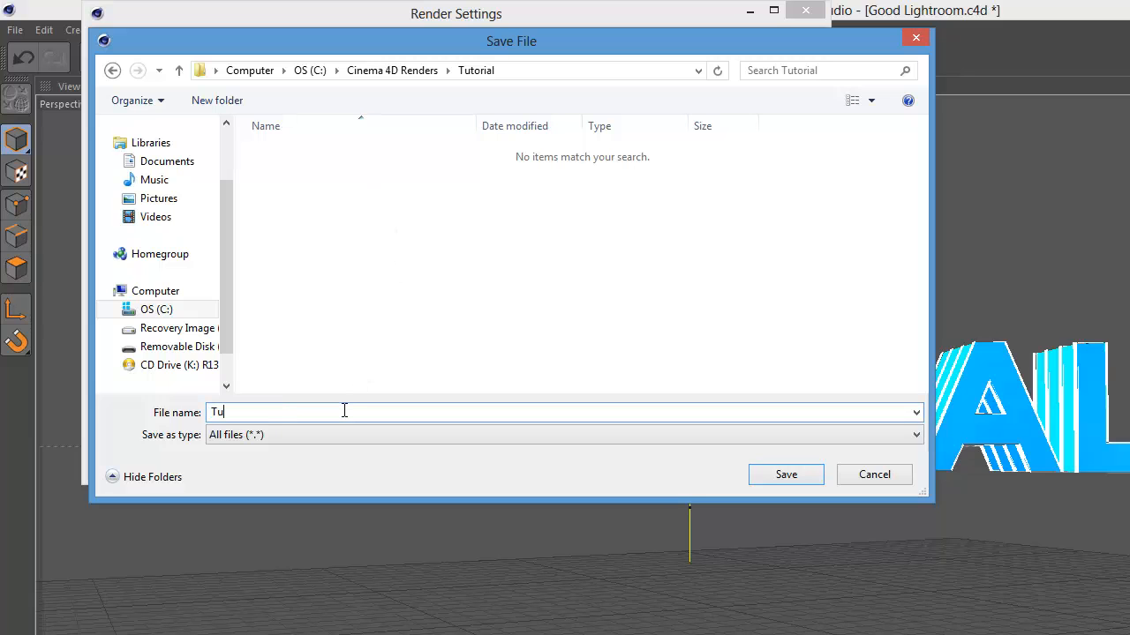
pyautogui.write('torial')
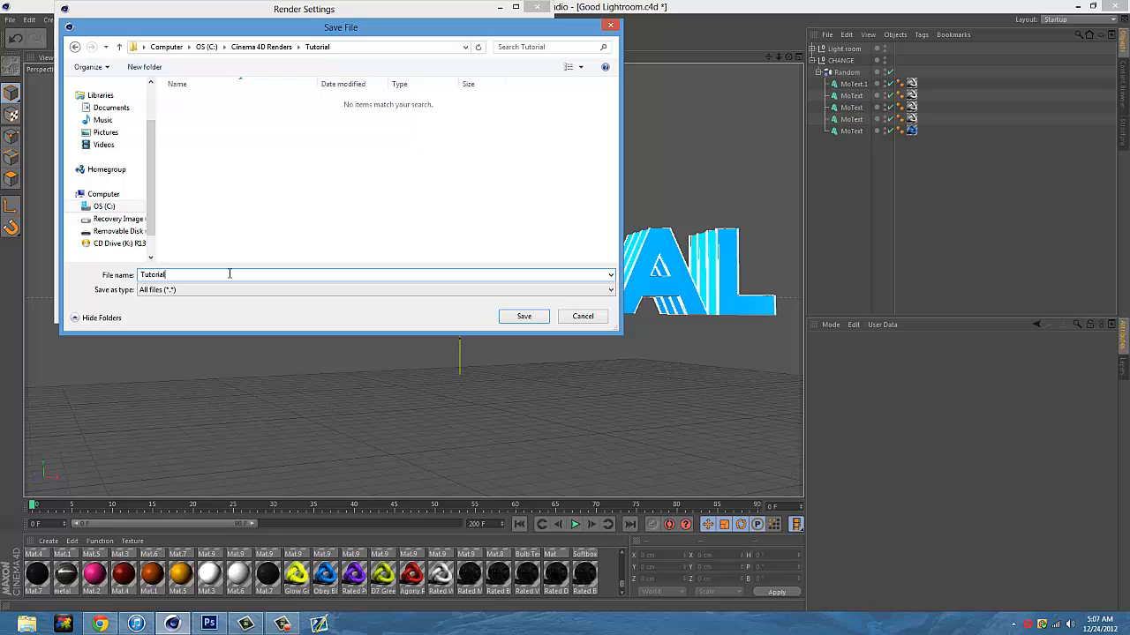
pyautogui.press('Return')
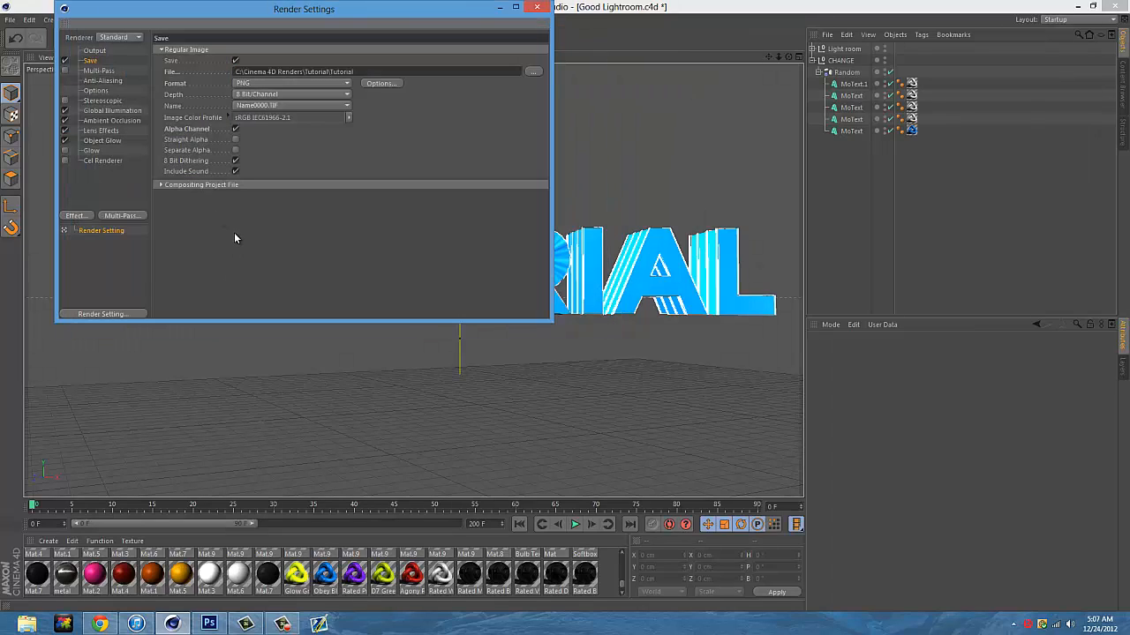
pyautogui.click(535, 8)
pyautogui.click(286, 41)
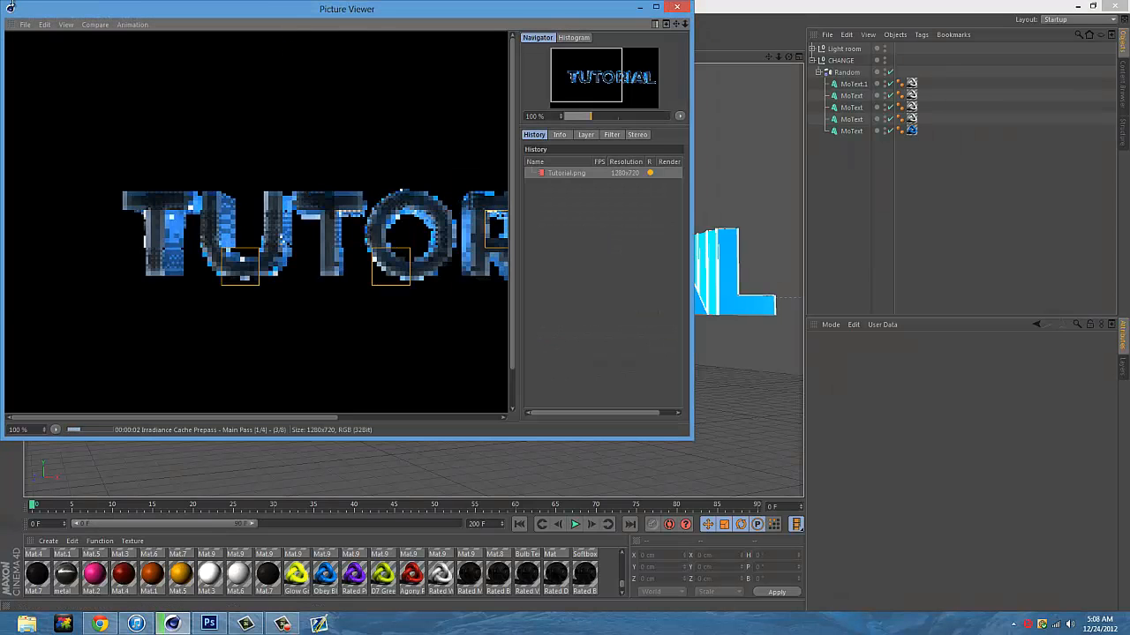
# Switch to Photoshop and open the Uniq BG PSD from the Uniq folder in Backgrounds
pyautogui.click(203, 624)
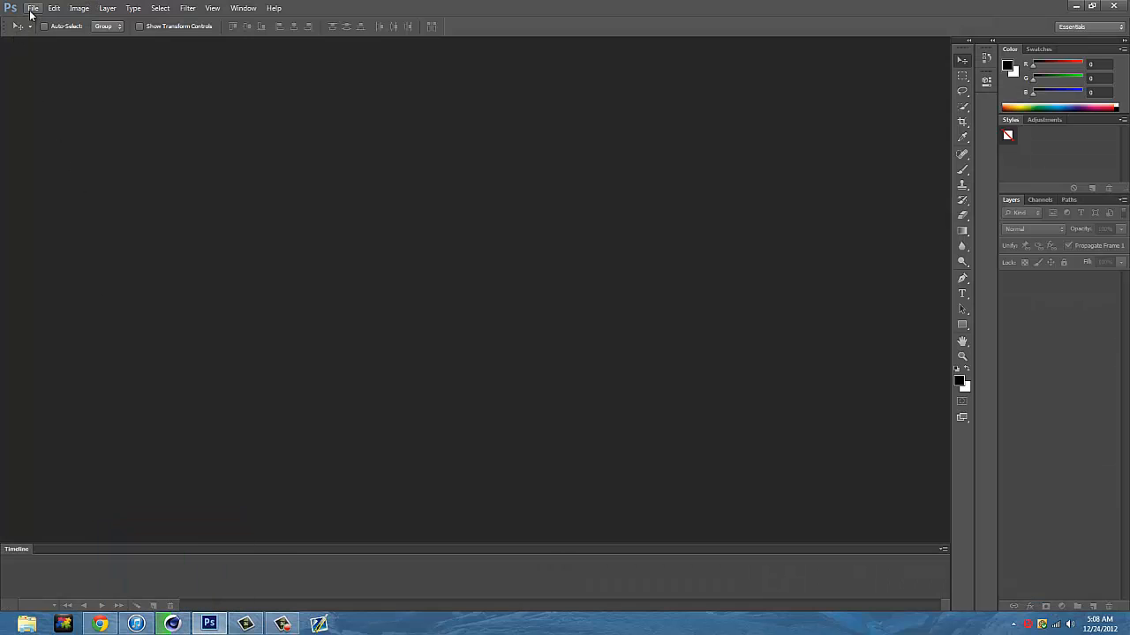
pyautogui.click(31, 8)
pyautogui.click(39, 33)
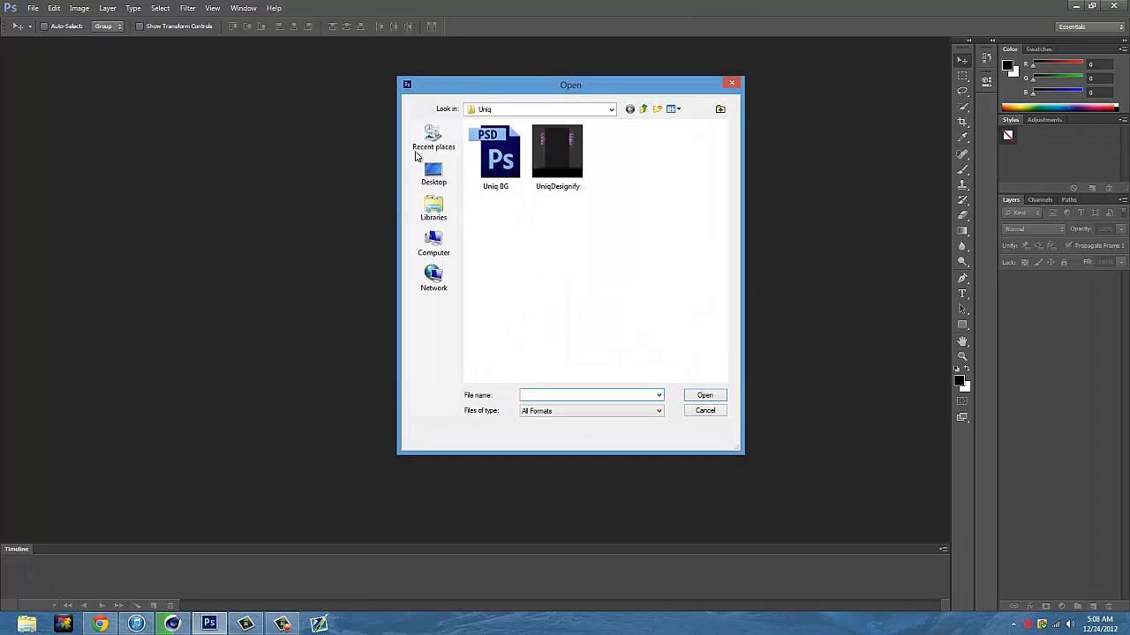
pyautogui.click(643, 109)
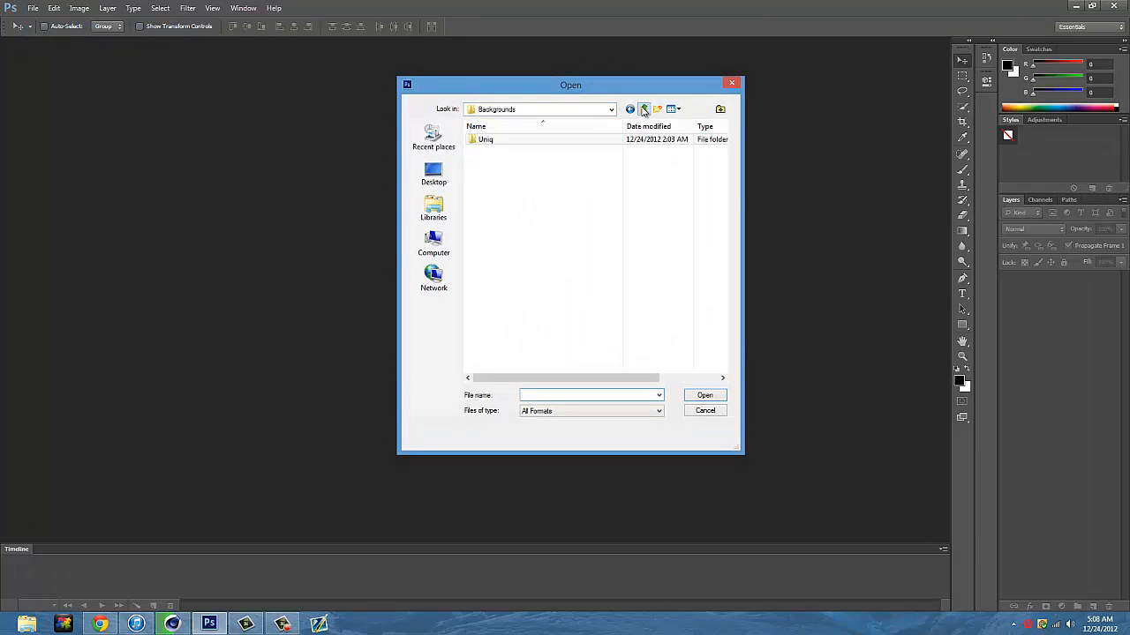
pyautogui.doubleClick(547, 142)
pyautogui.doubleClick(501, 156)
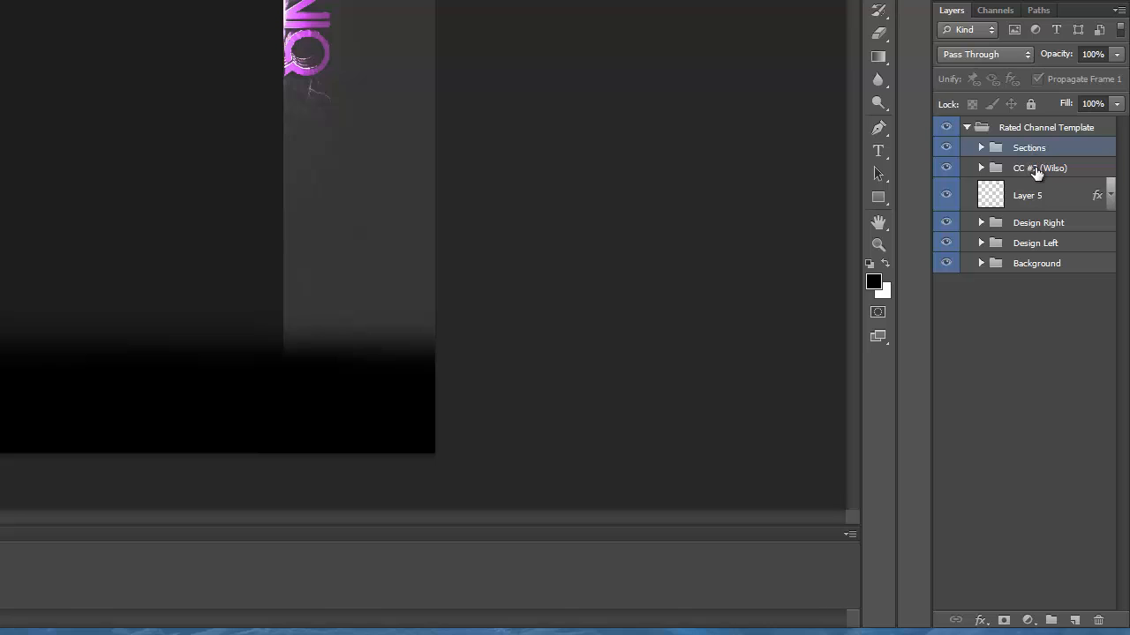
# Show the guides and delete the CC group and Layer 5 from the Rated Channel Template group
pyautogui.click(1023, 170)
pyautogui.hotkey('ctrl', ';')
pyautogui.press('Delete')
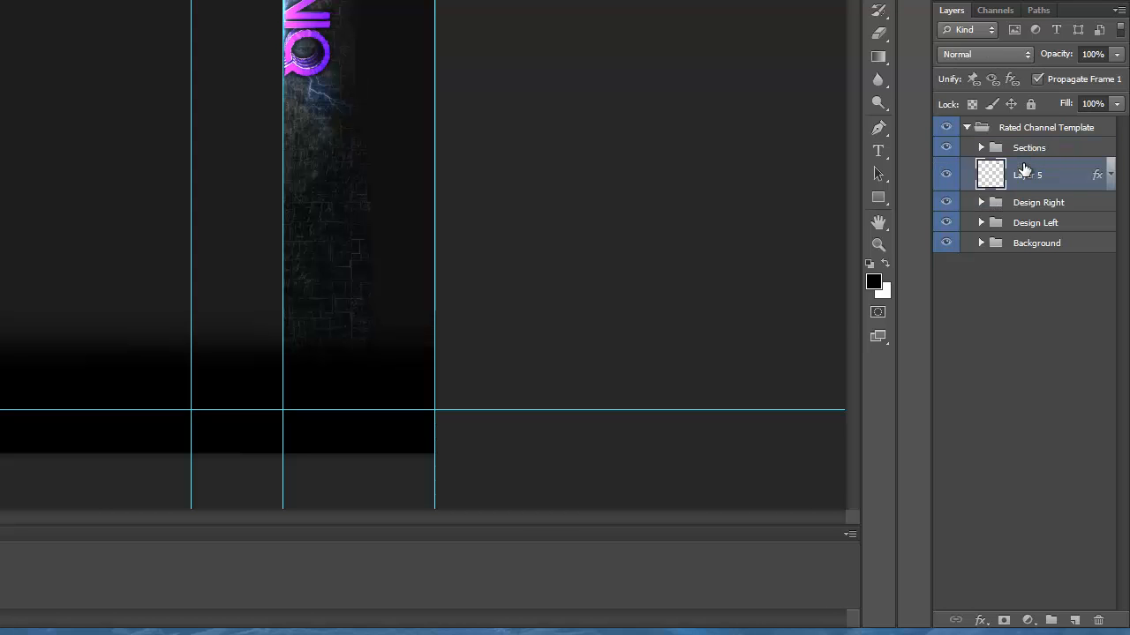
pyautogui.press('Delete')
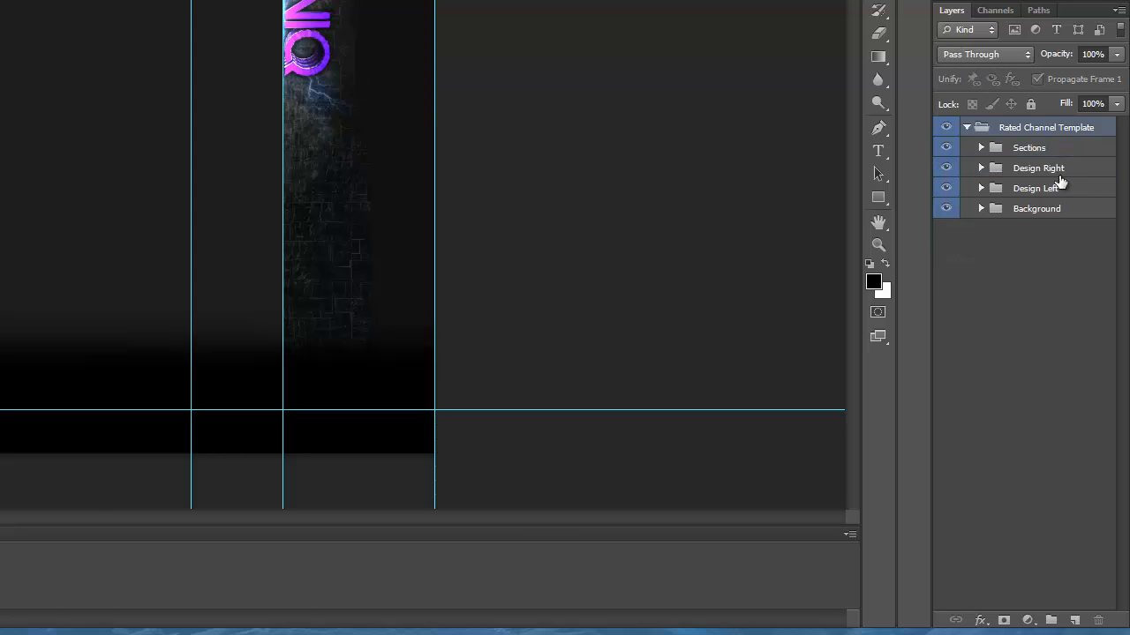
# Delete the Design Right and Design Left groups from the Rated Channel Template group
pyautogui.click(1056, 151)
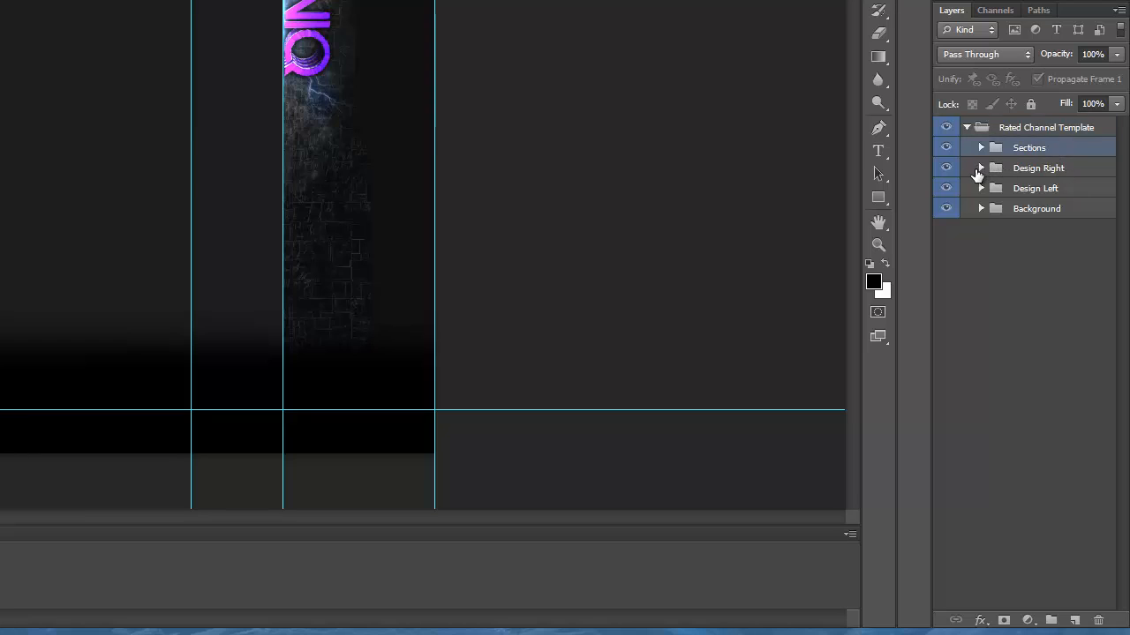
pyautogui.click(1029, 168)
pyautogui.press('Delete')
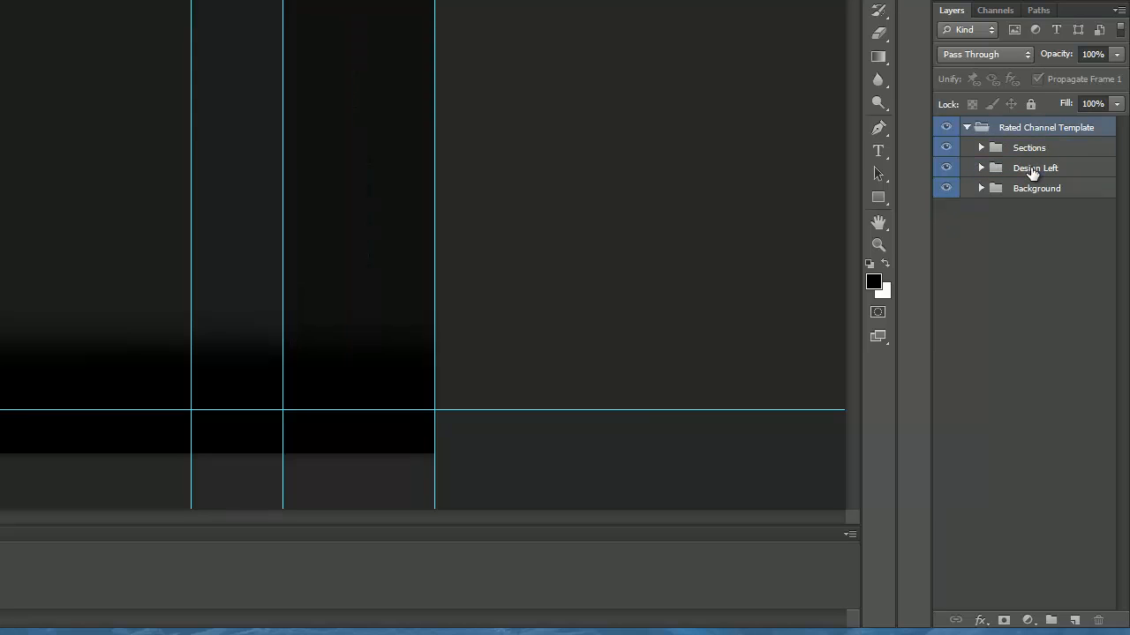
pyautogui.click(1032, 169)
pyautogui.press('Delete')
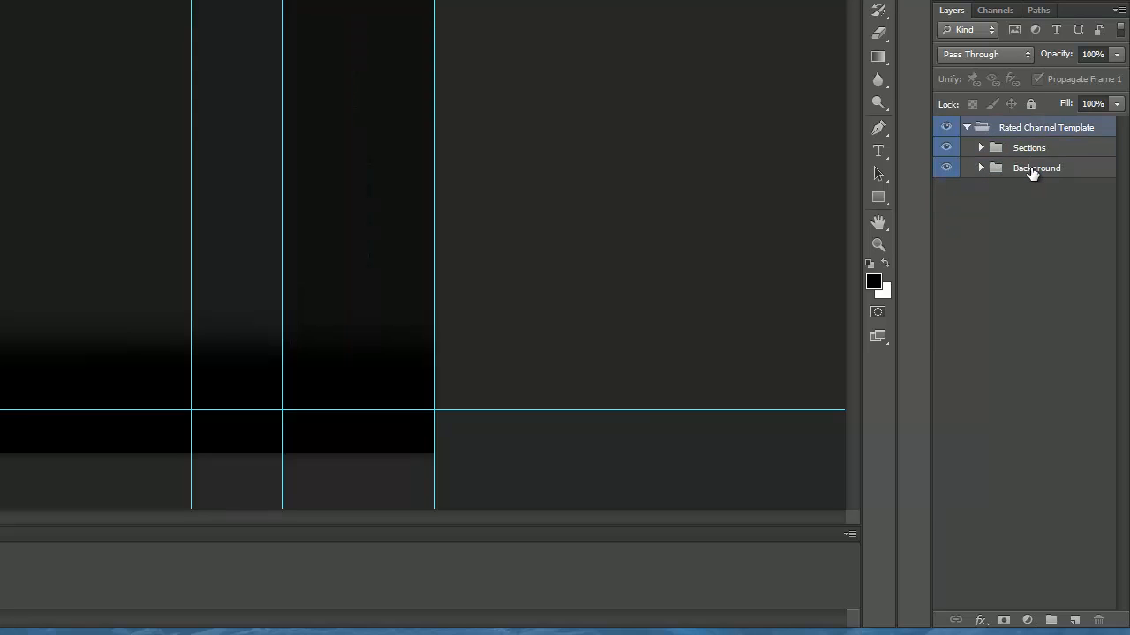
pyautogui.click(1049, 276)
# Examine the layers inside the Sections and Background groups and collapse both groups again
pyautogui.click(981, 149)
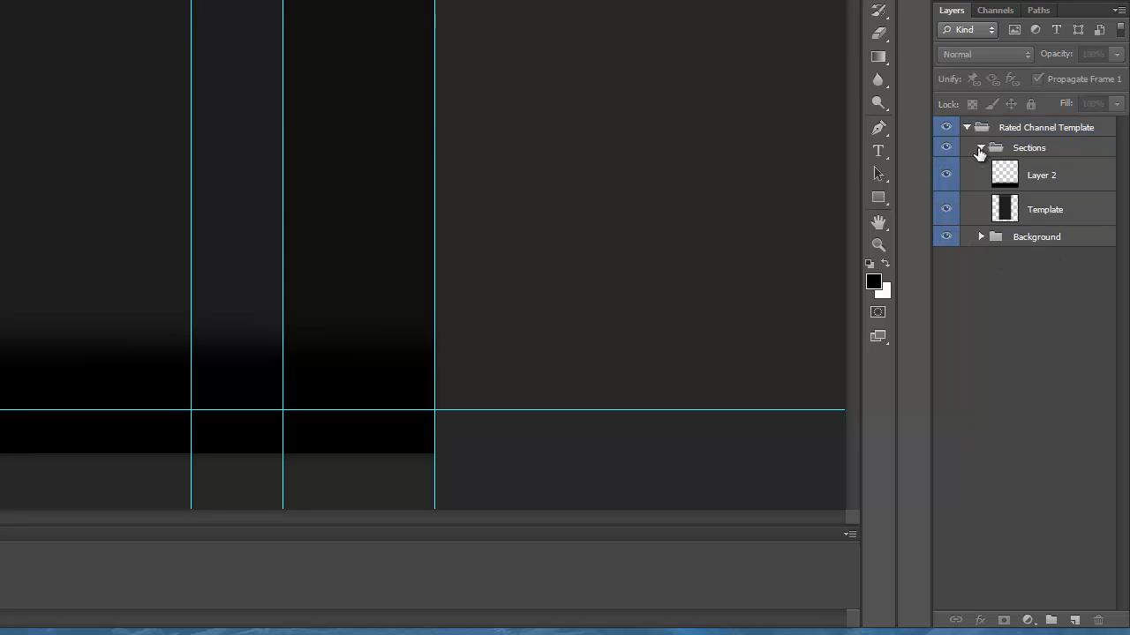
pyautogui.click(981, 148)
pyautogui.click(980, 168)
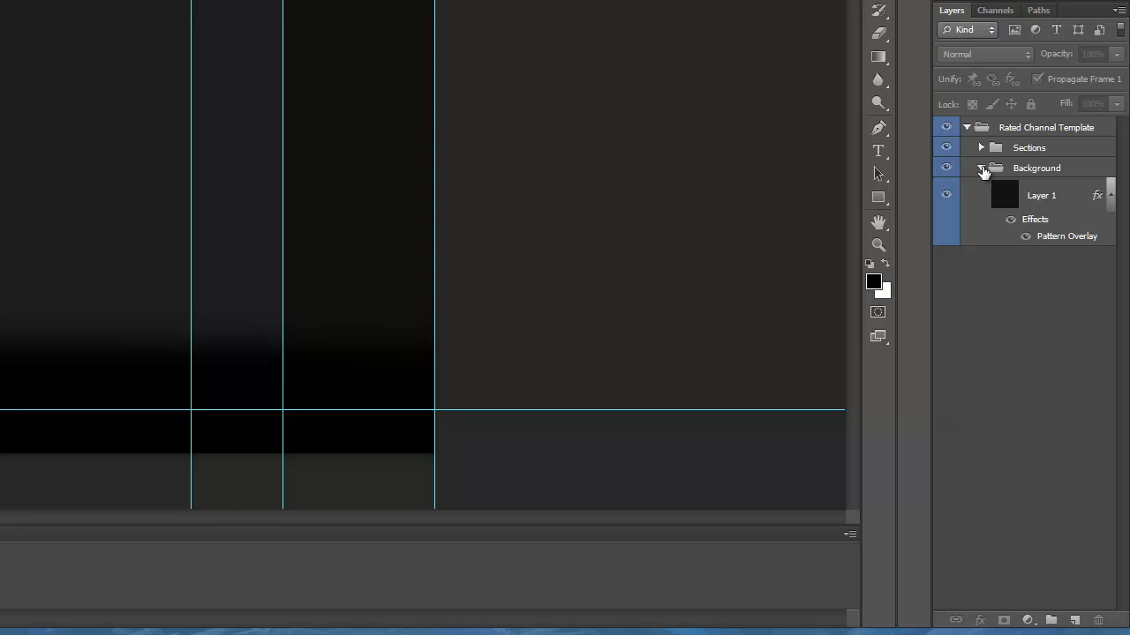
pyautogui.click(981, 168)
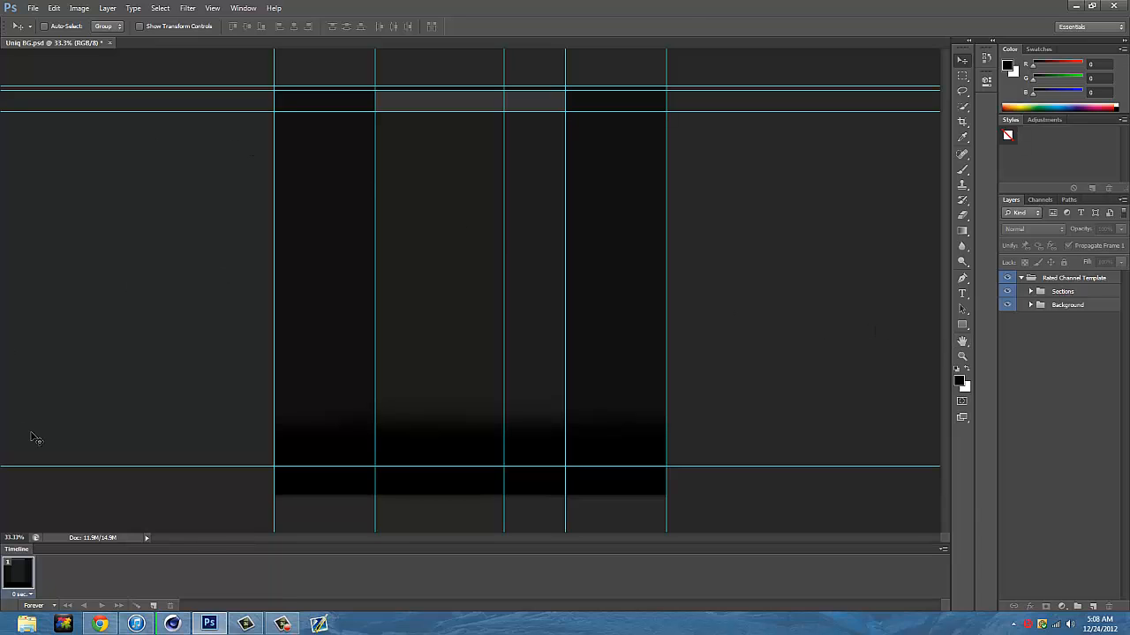
# Switch back to Cinema 4D to check the progress of the Tutorial render
pyautogui.click(174, 624)
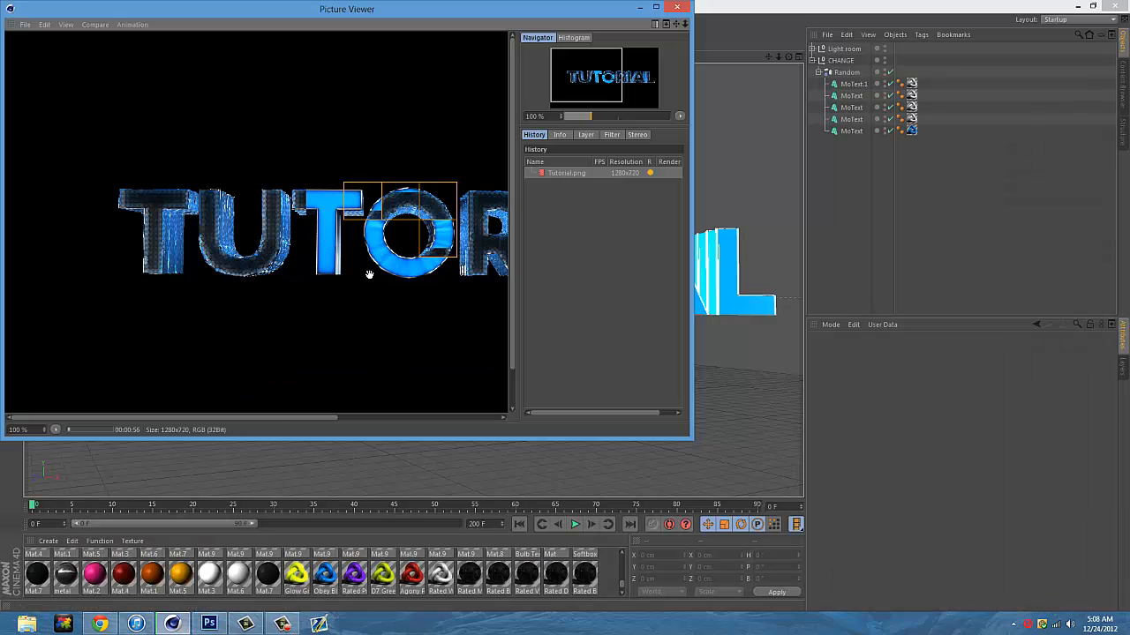
# Examine the progress of the Tutorial render across the letters and minimize the Picture Viewer
pyautogui.moveTo(347, 284); pyautogui.dragTo(285, 280)
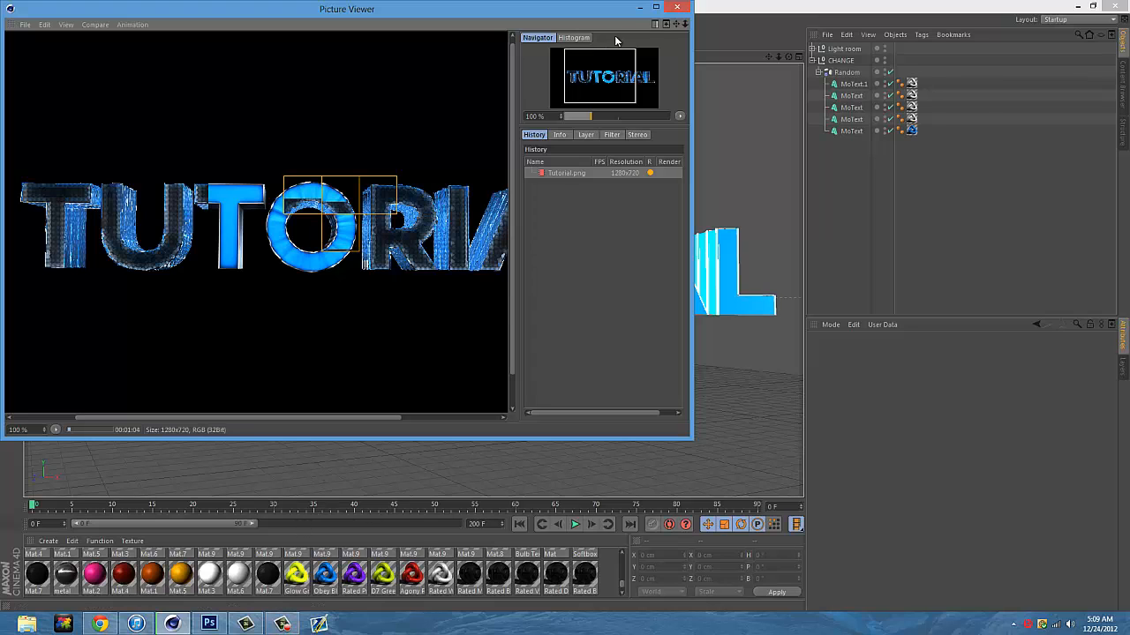
pyautogui.click(638, 8)
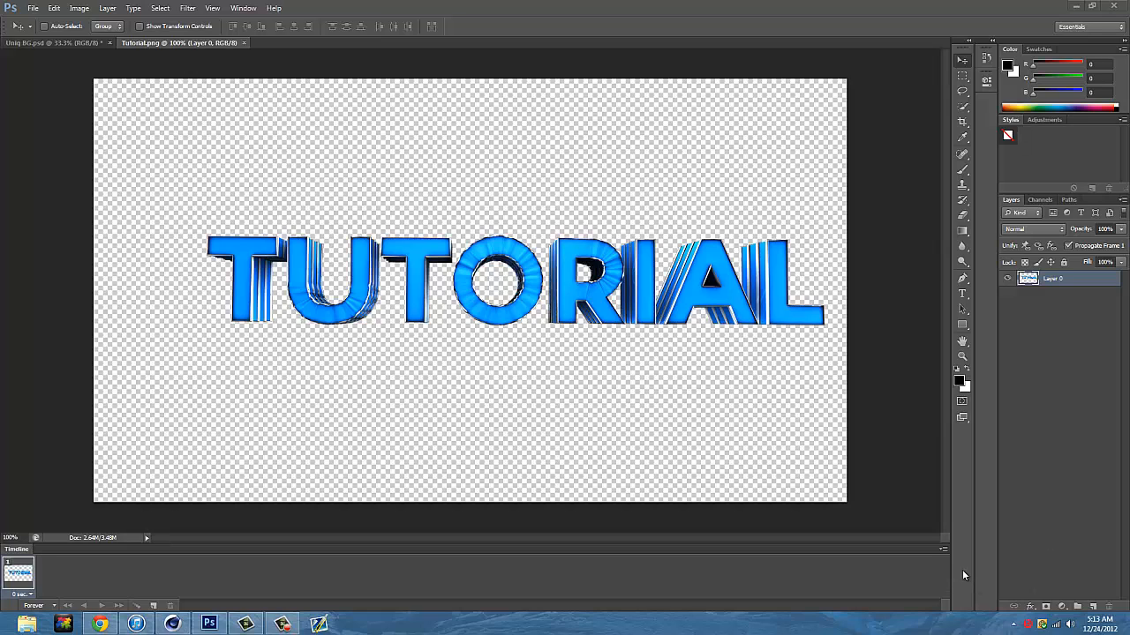
# Switch to Photoshop and add a new layer beneath Layer 0 in the Tutorial.png document
pyautogui.click(1092, 606)
pyautogui.moveTo(1083, 283); pyautogui.dragTo(1084, 304)
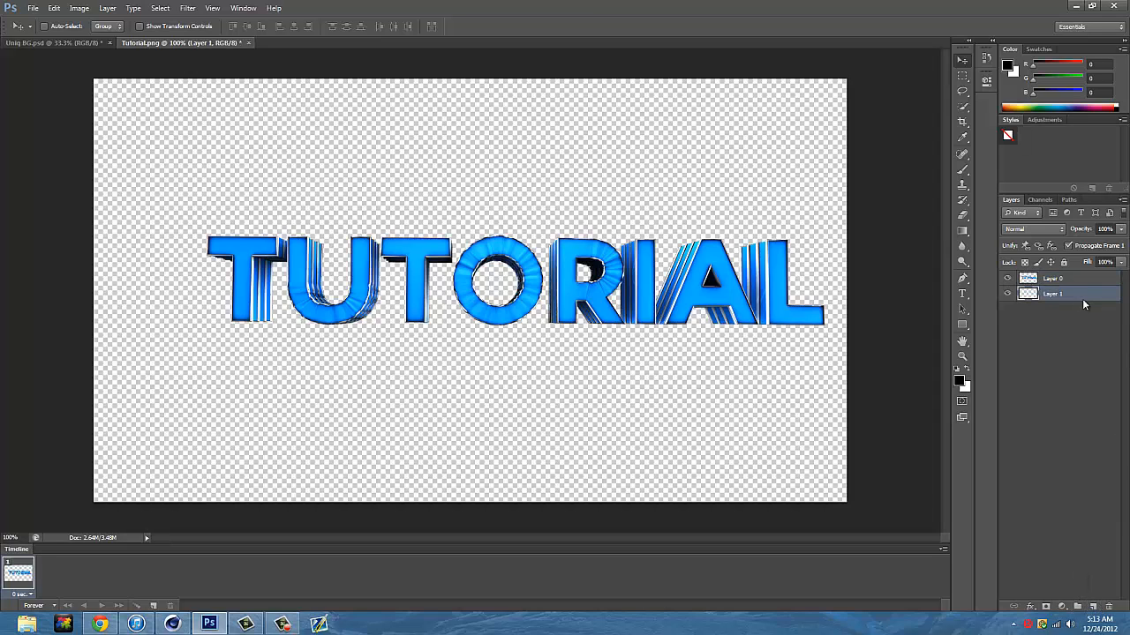
# Save the Pattern Overlay effect of the Background group's Layer 1 in Uniq BG.psd as a new style named Style 1
pyautogui.click(55, 43)
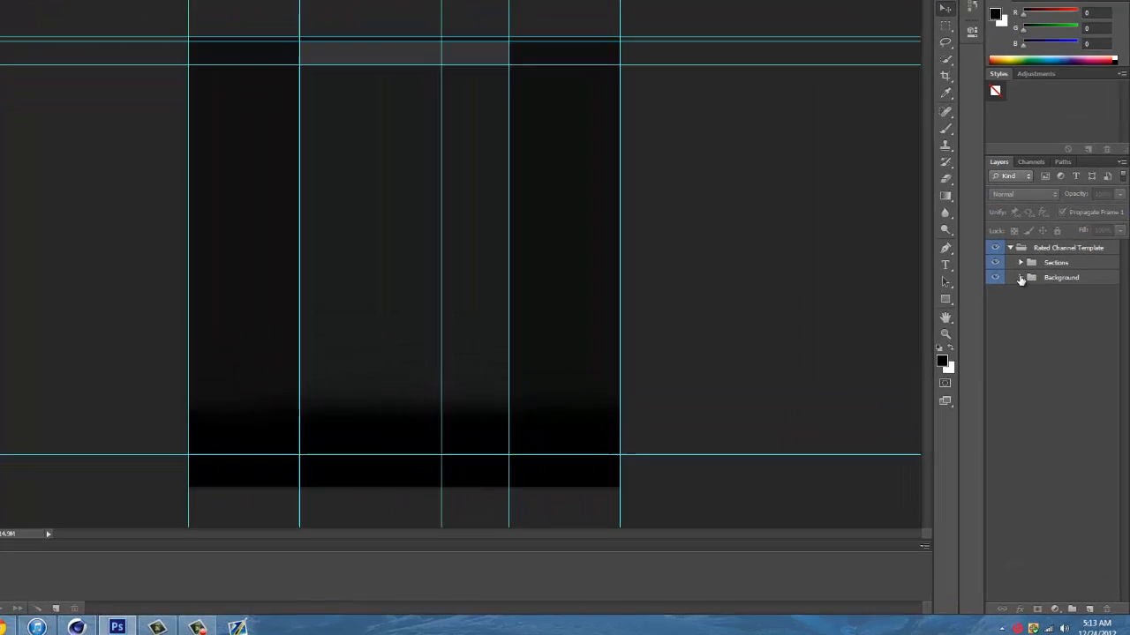
pyautogui.click(1021, 277)
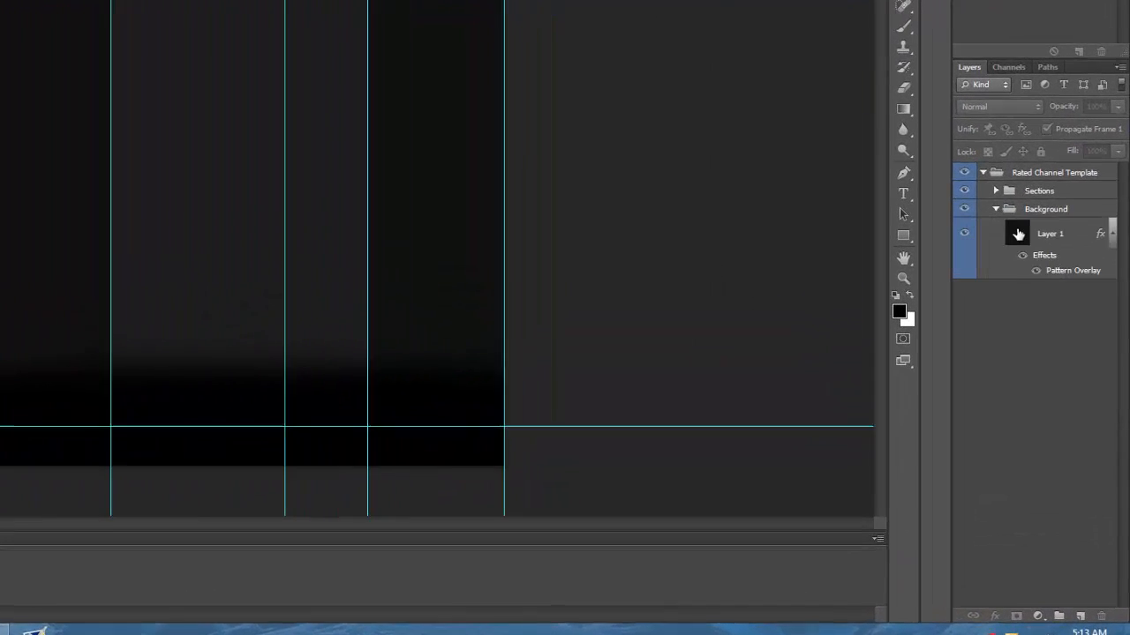
pyautogui.click(1033, 302)
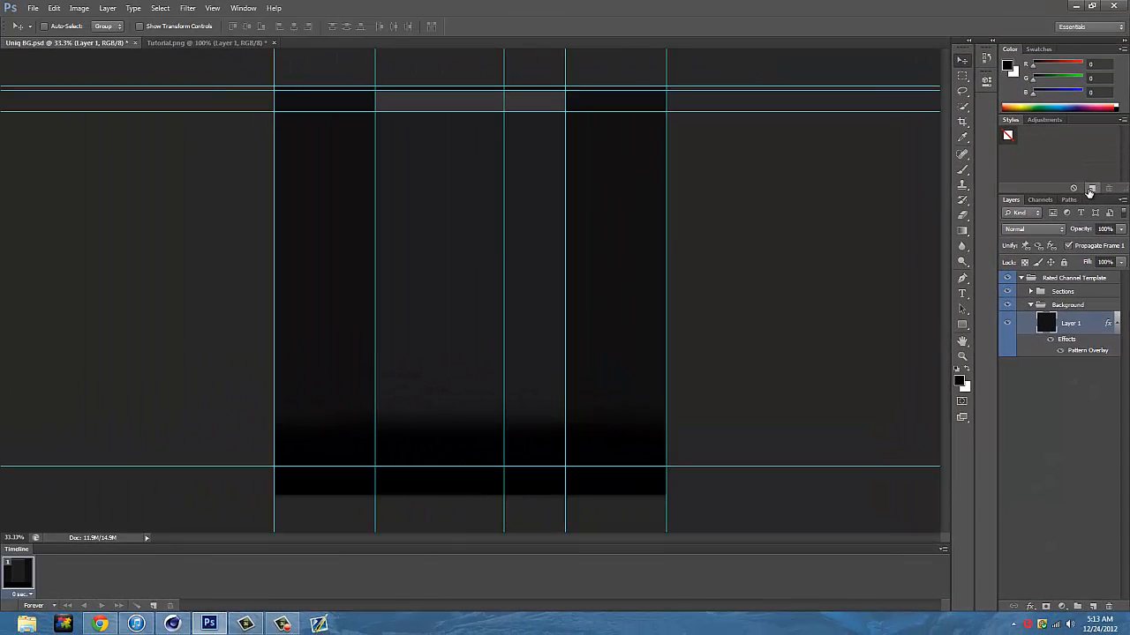
pyautogui.click(1090, 189)
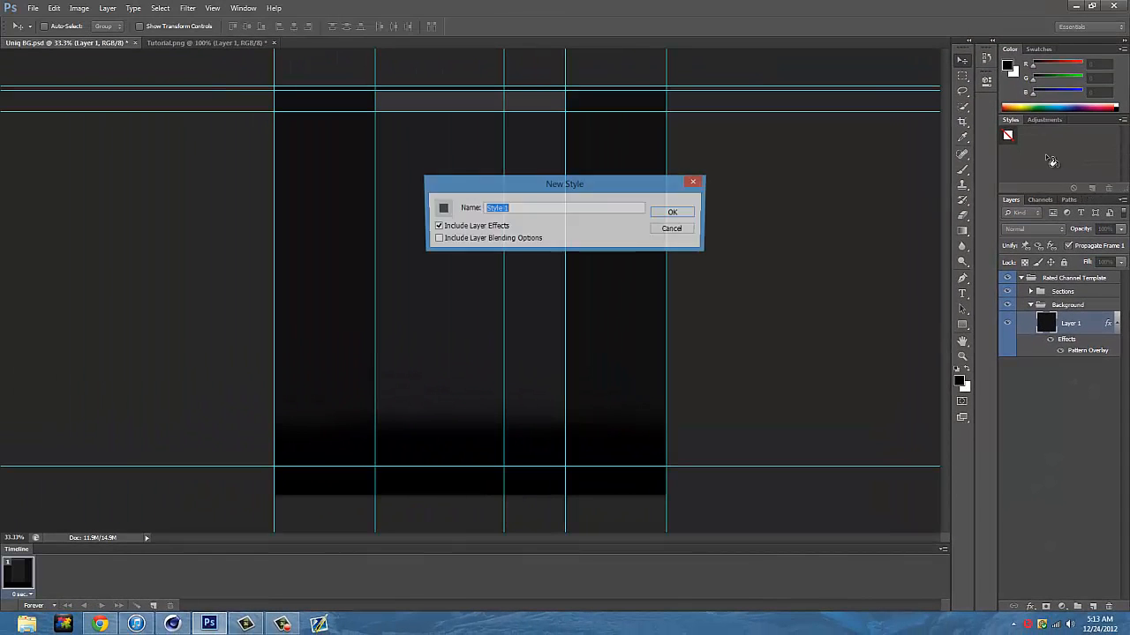
pyautogui.click(667, 212)
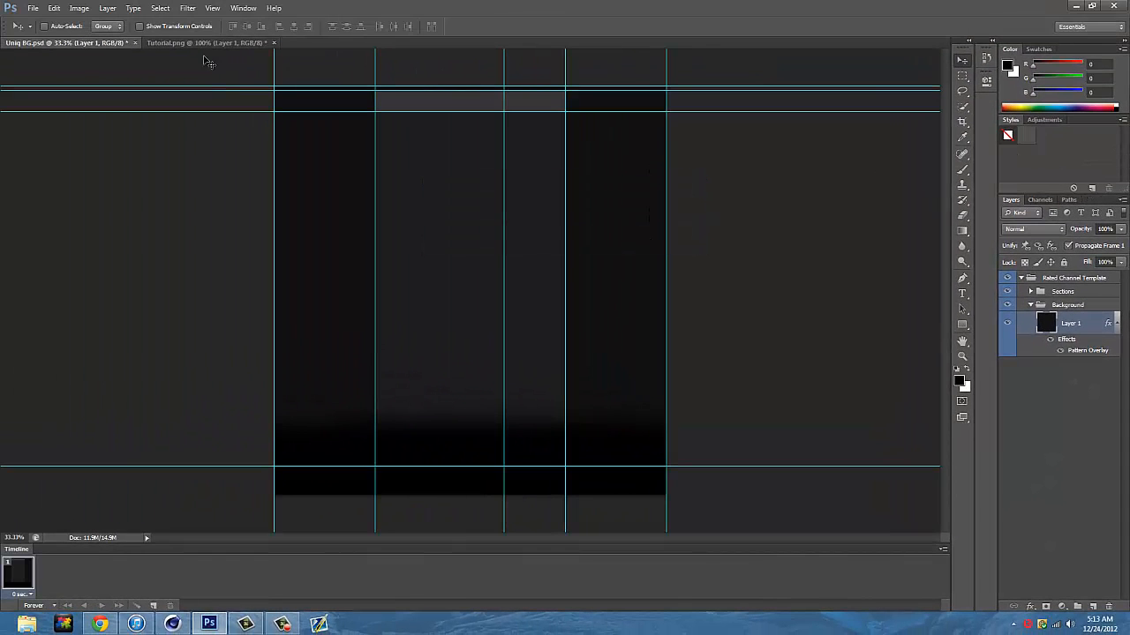
# Apply the saved pattern style to Layer 1 in Tutorial.png and fill the layer with black using the Paint Bucket
pyautogui.click(236, 43)
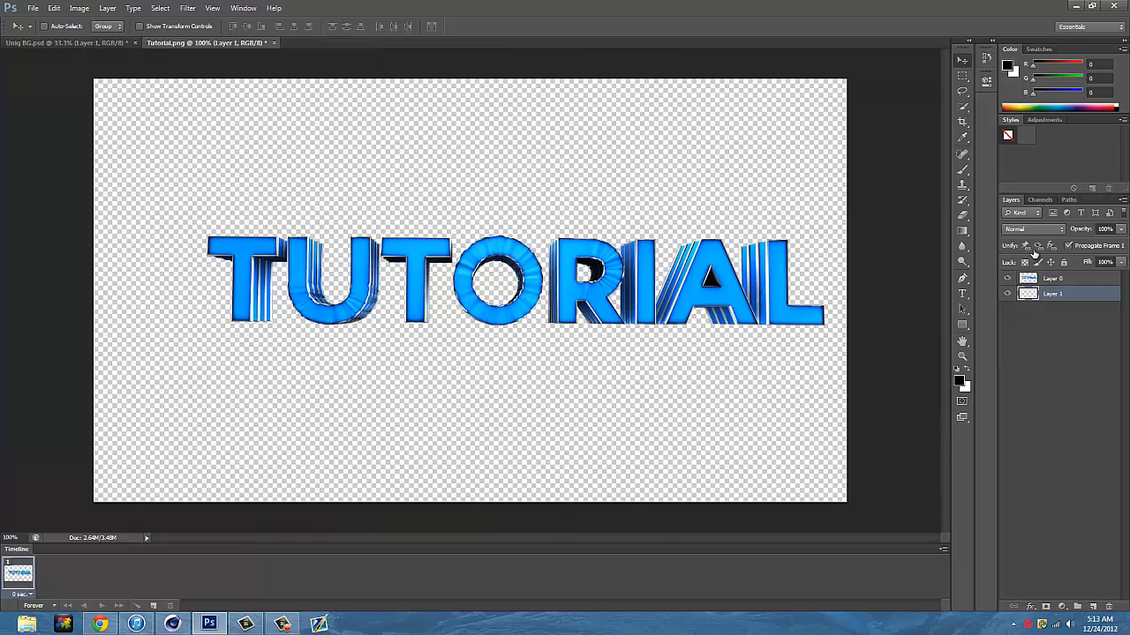
pyautogui.click(1027, 139)
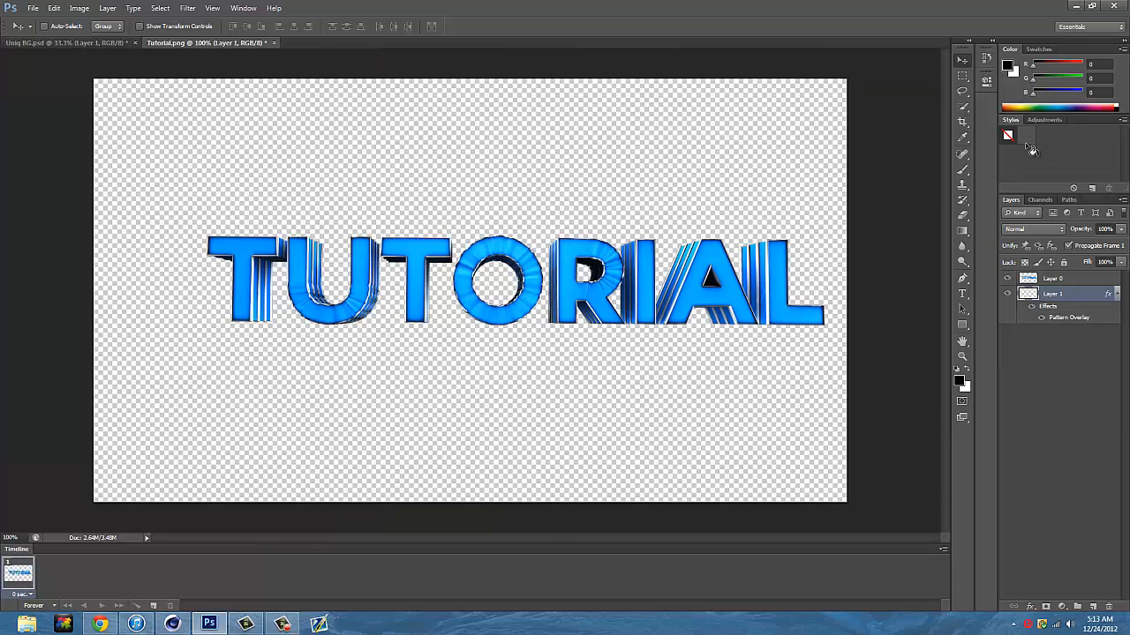
pyautogui.click(1114, 297)
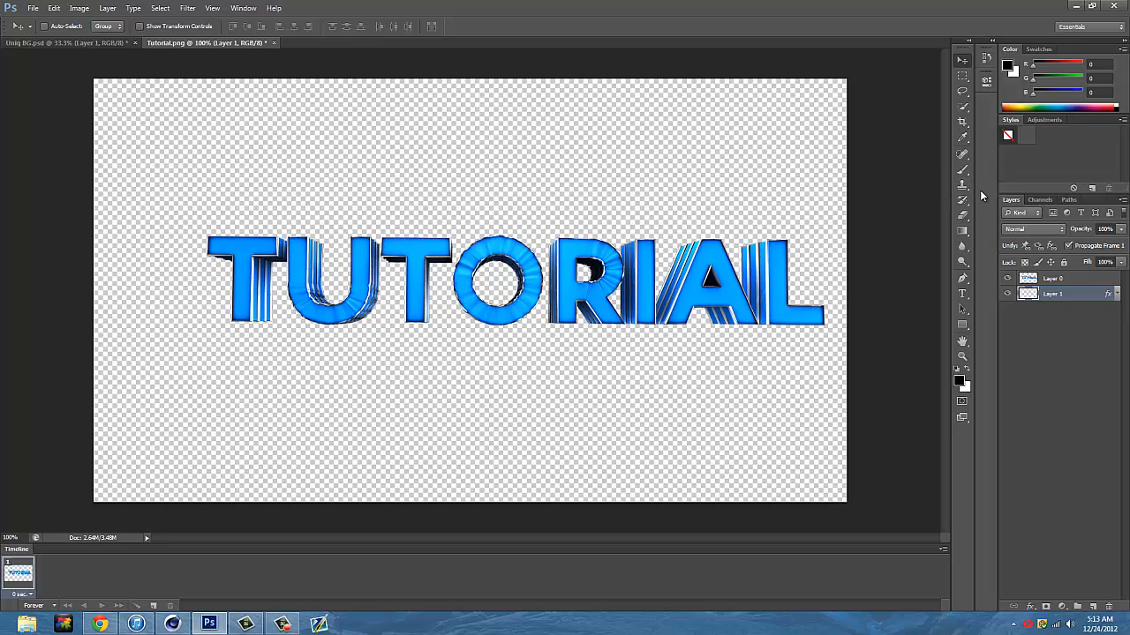
pyautogui.moveTo(962, 229); pyautogui.dragTo(1006, 244)
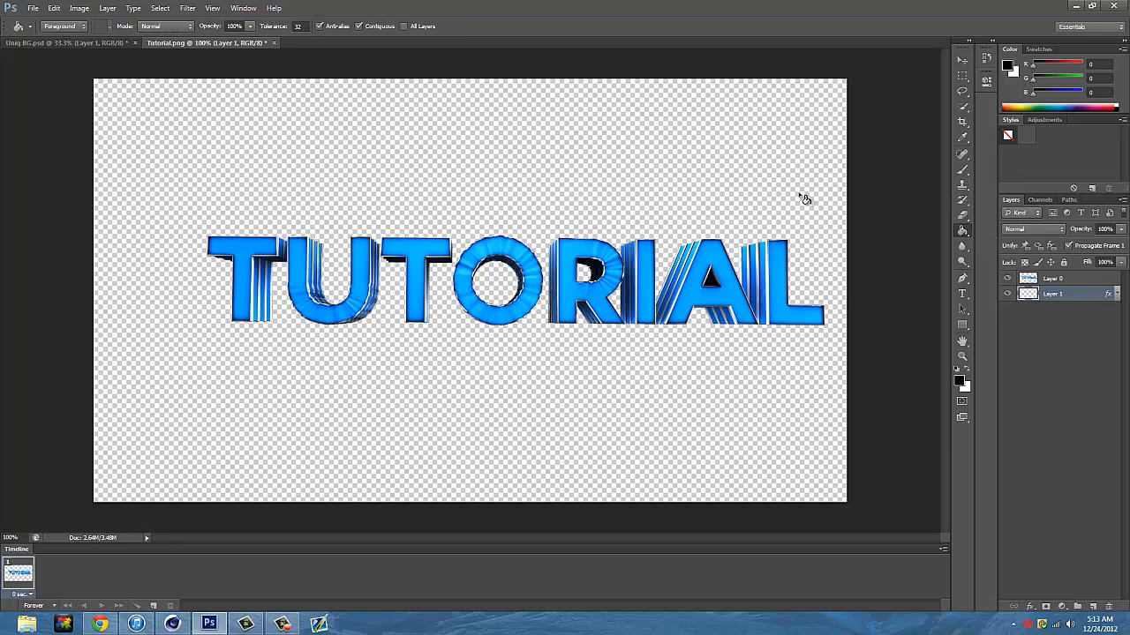
pyautogui.click(785, 189)
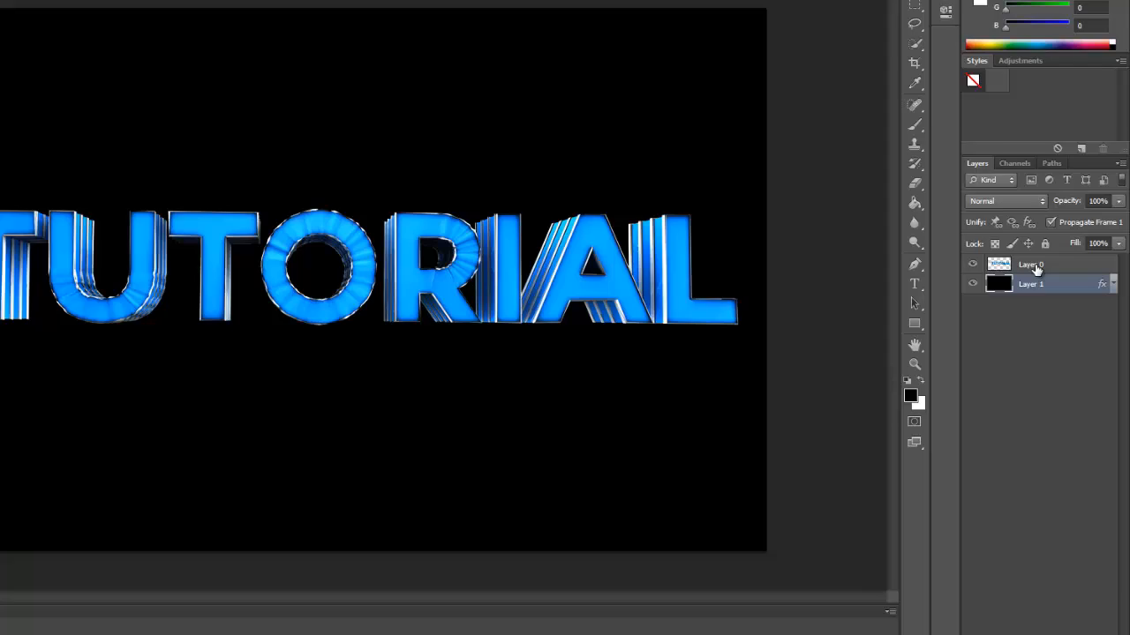
# Add a Gradient Overlay to the TUTORIAL text on Layer 0, with Overlay blend mode and a 180° angle, and adjust its scale
pyautogui.click(1086, 279)
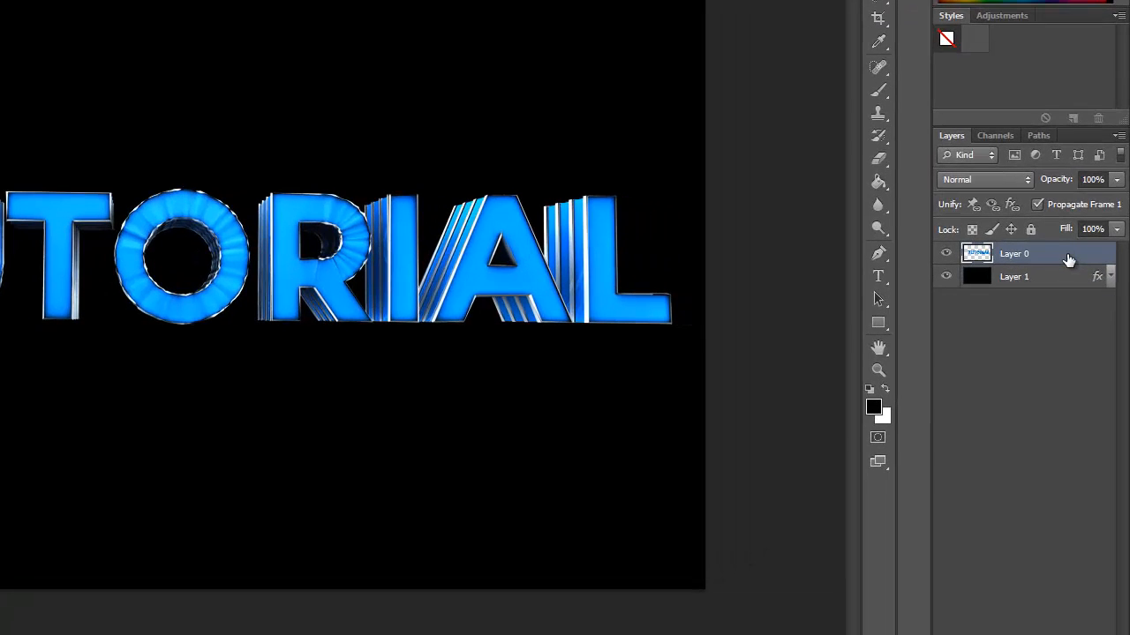
pyautogui.doubleClick(1067, 256)
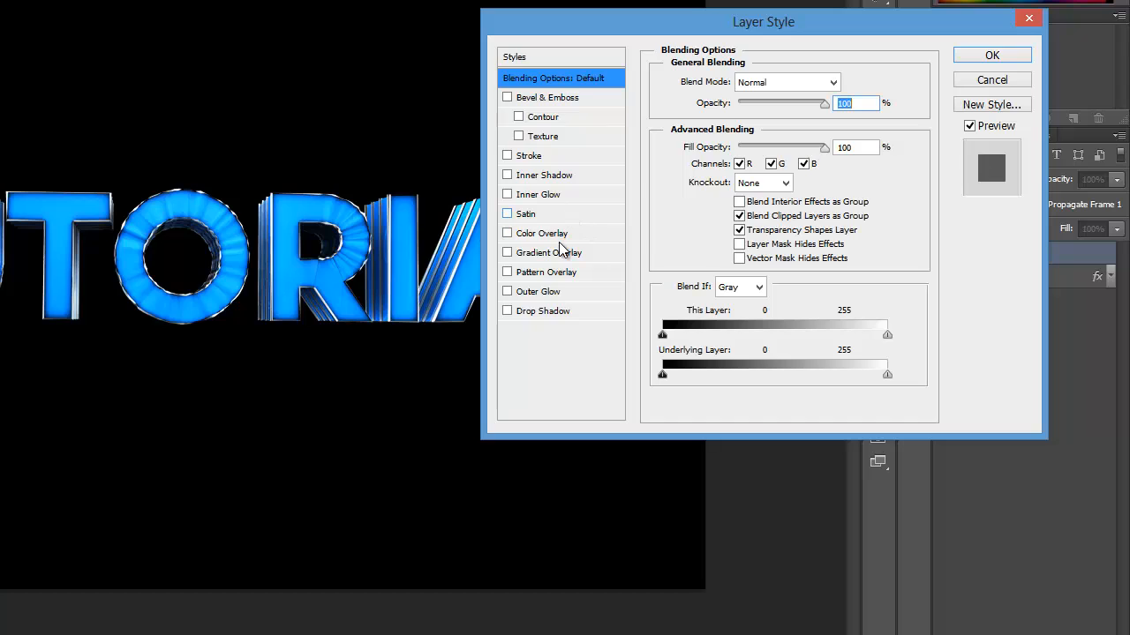
pyautogui.click(559, 252)
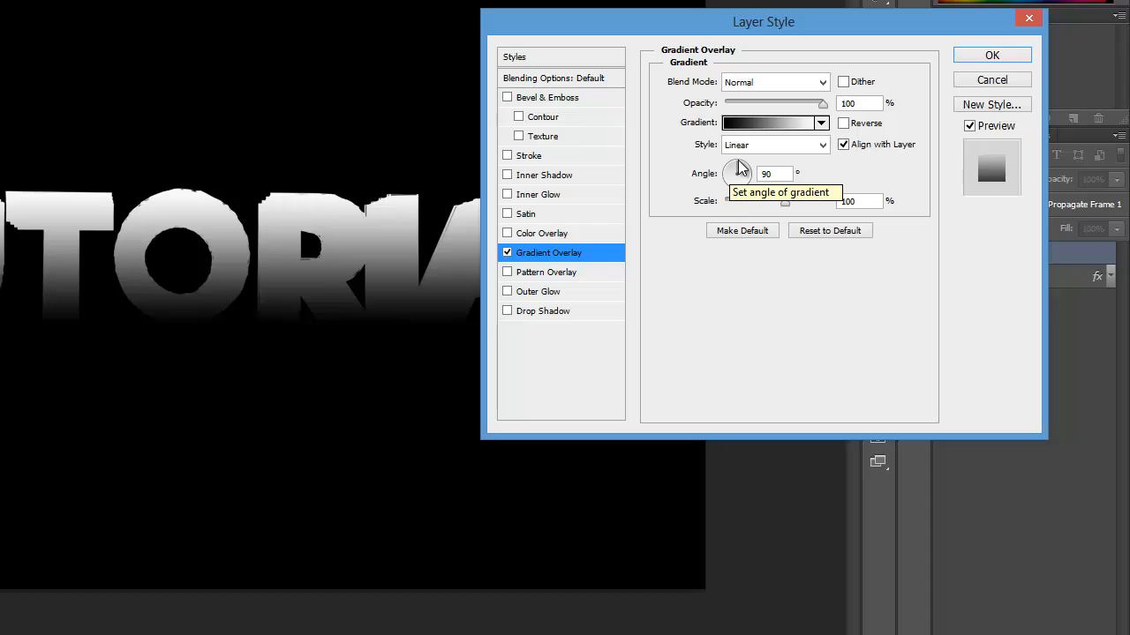
pyautogui.moveTo(740, 168)
pyautogui.mouseDown()
pyautogui.moveTo(724, 181)
pyautogui.moveTo(736, 176)
pyautogui.mouseUp()
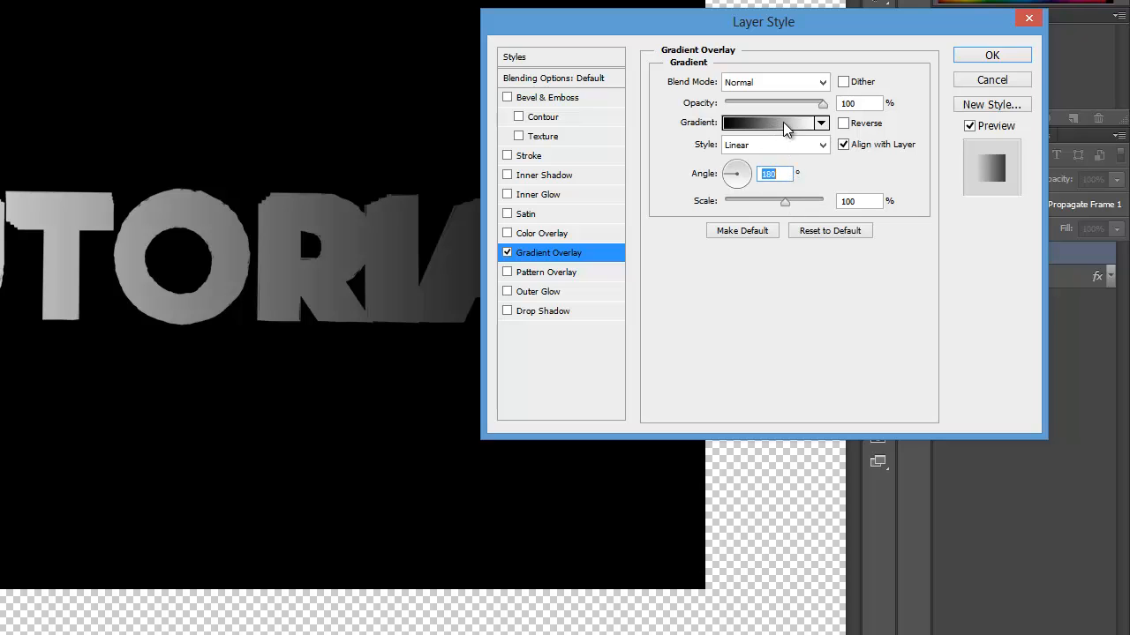
pyautogui.click(822, 82)
pyautogui.click(748, 311)
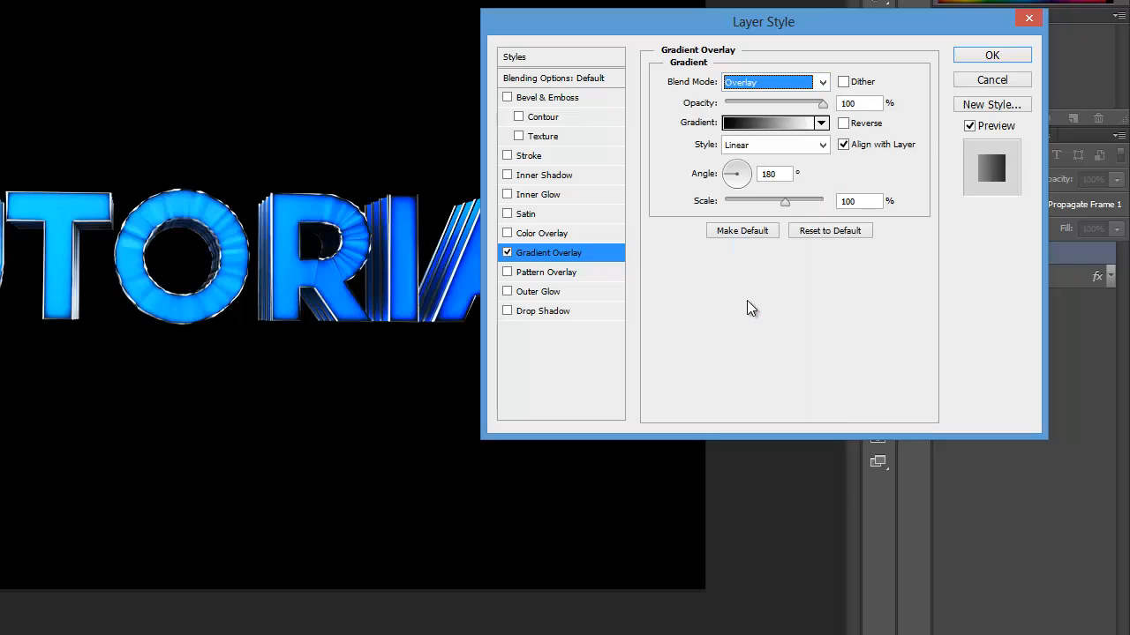
pyautogui.moveTo(783, 203)
pyautogui.mouseDown()
pyautogui.moveTo(824, 202)
pyautogui.moveTo(757, 208)
pyautogui.moveTo(797, 212)
pyautogui.mouseUp()
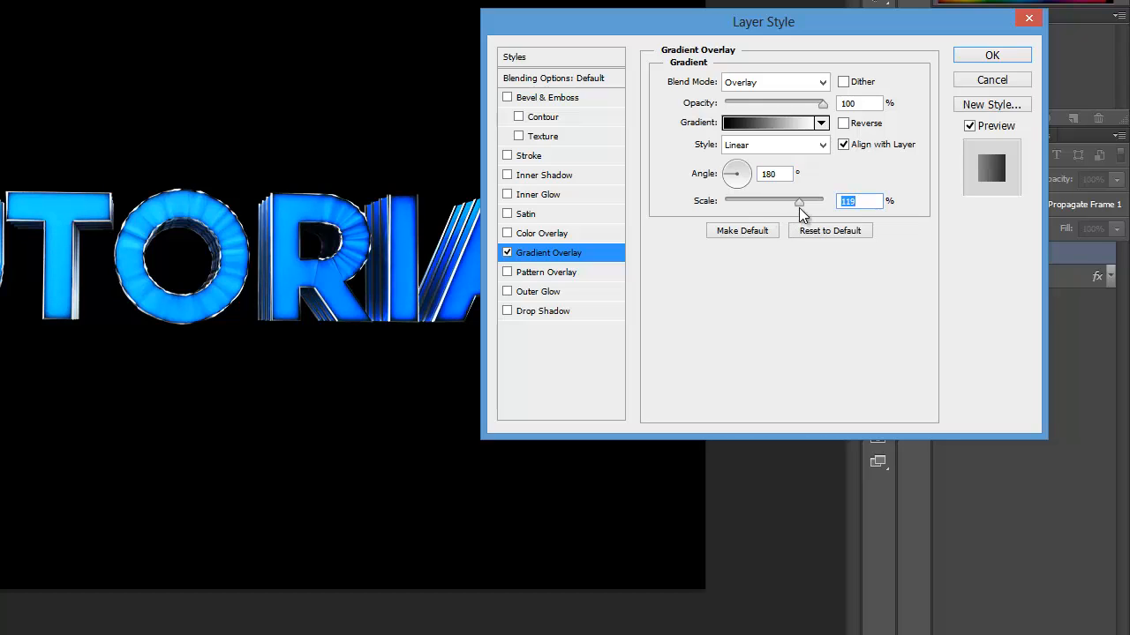
pyautogui.moveTo(799, 207); pyautogui.dragTo(787, 208)
pyautogui.click(784, 205)
# Add a Drop Shadow to Layer 0 with a 90° angle, 0 px distance, 30% spread and 20 px size, and apply the layer style
pyautogui.click(554, 311)
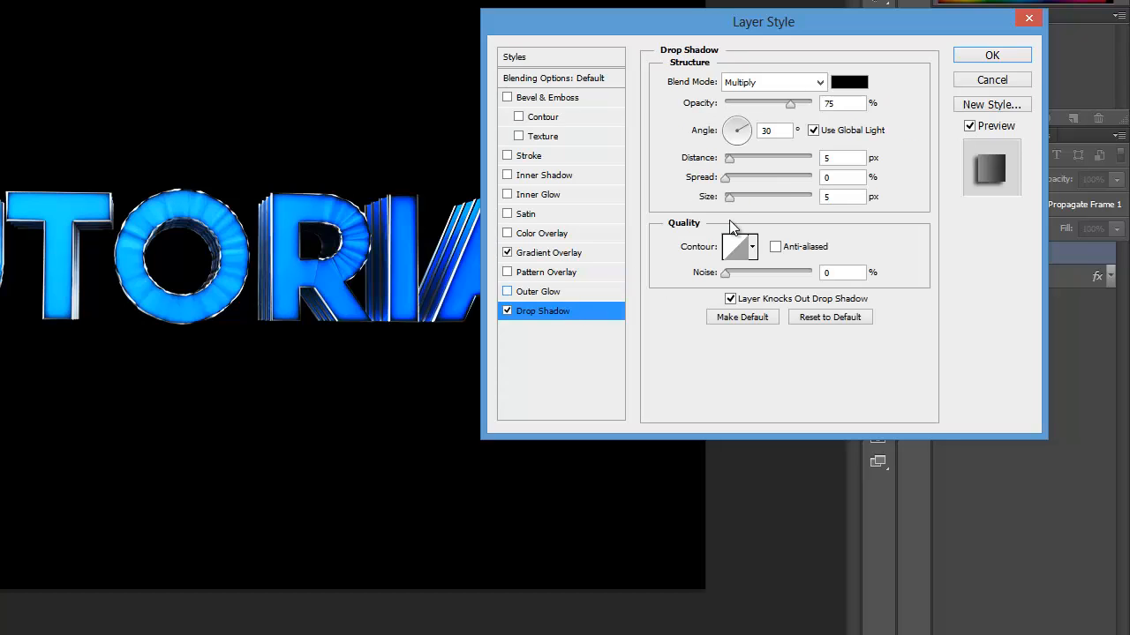
pyautogui.doubleClick(830, 157)
pyautogui.moveTo(744, 133)
pyautogui.mouseDown()
pyautogui.moveTo(757, 132)
pyautogui.moveTo(737, 112)
pyautogui.mouseUp()
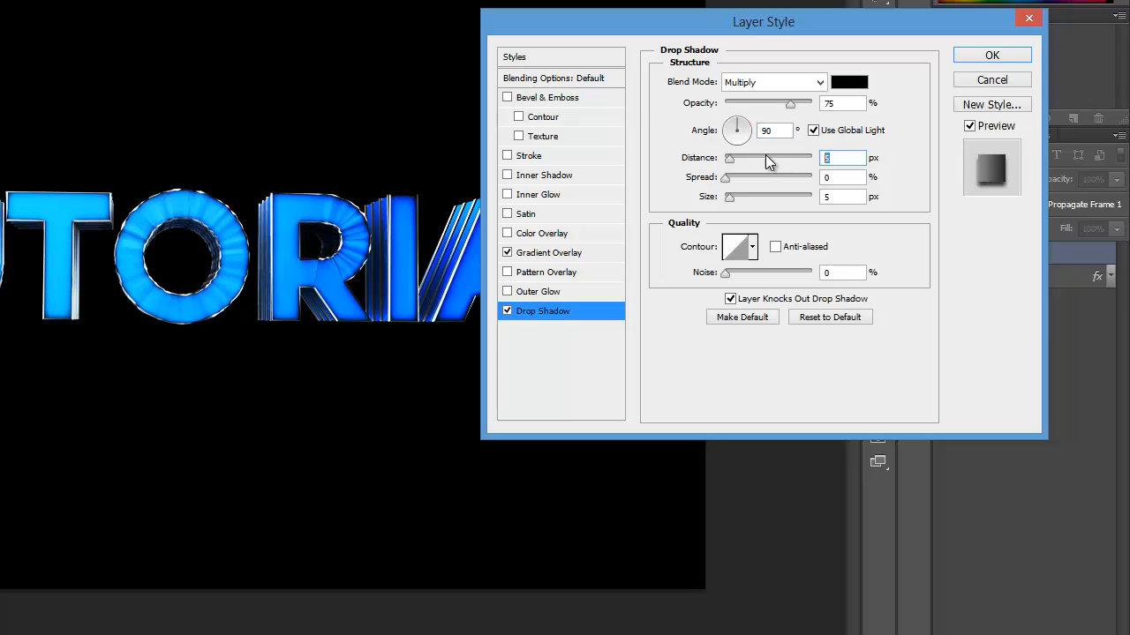
pyautogui.write('0')
pyautogui.moveTo(841, 177); pyautogui.dragTo(746, 174)
pyautogui.write('3')
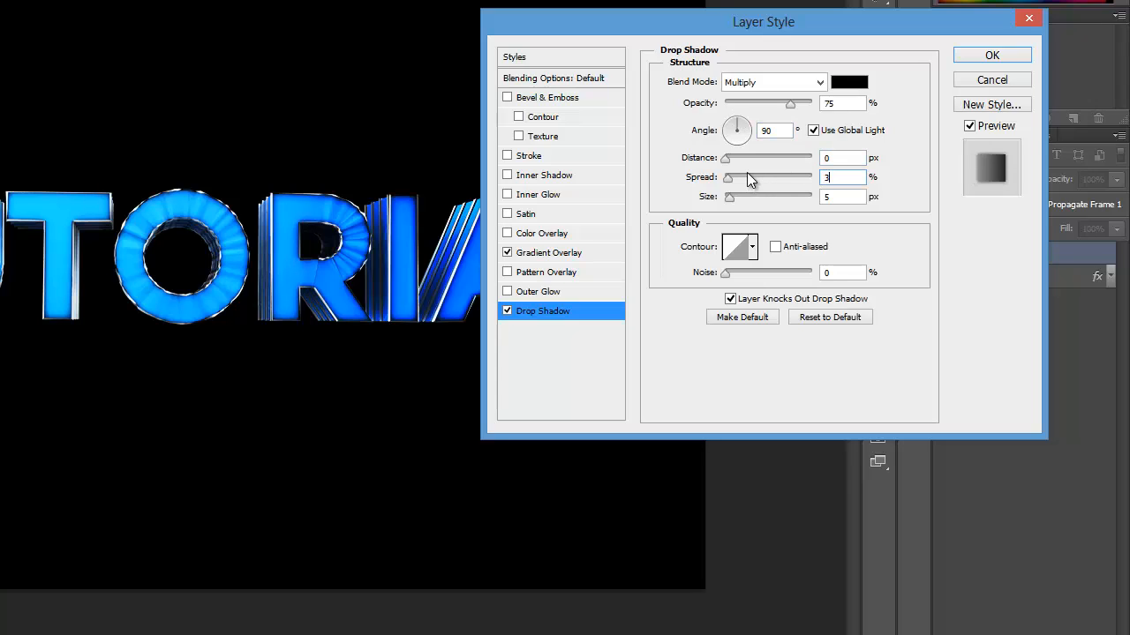
pyautogui.write('0')
pyautogui.press('Tab')
pyautogui.write('20')
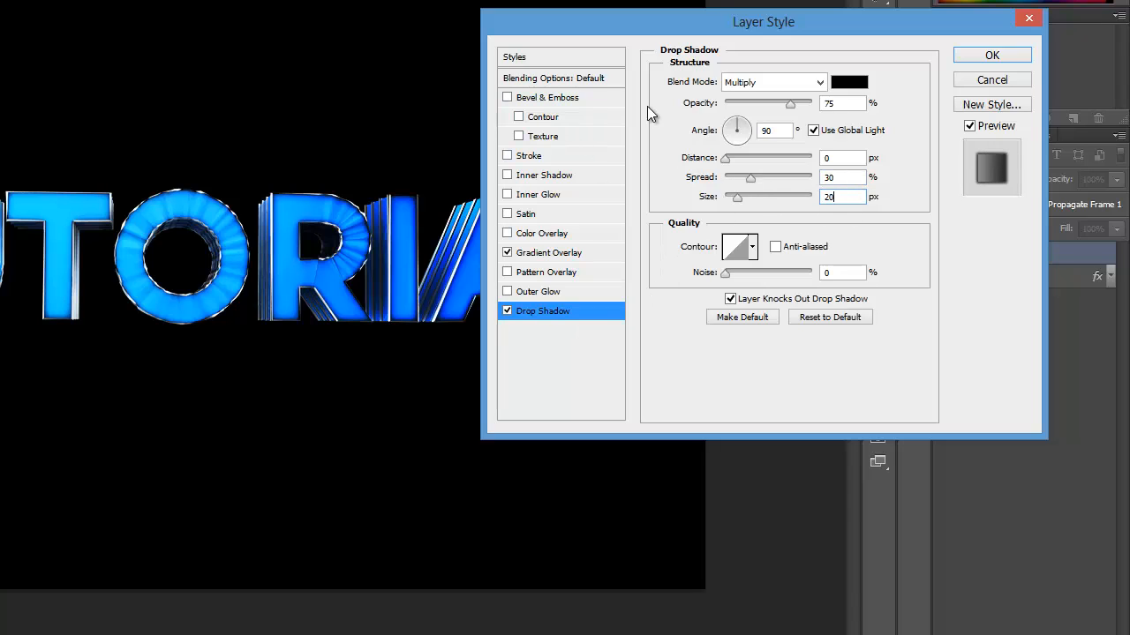
pyautogui.click(966, 56)
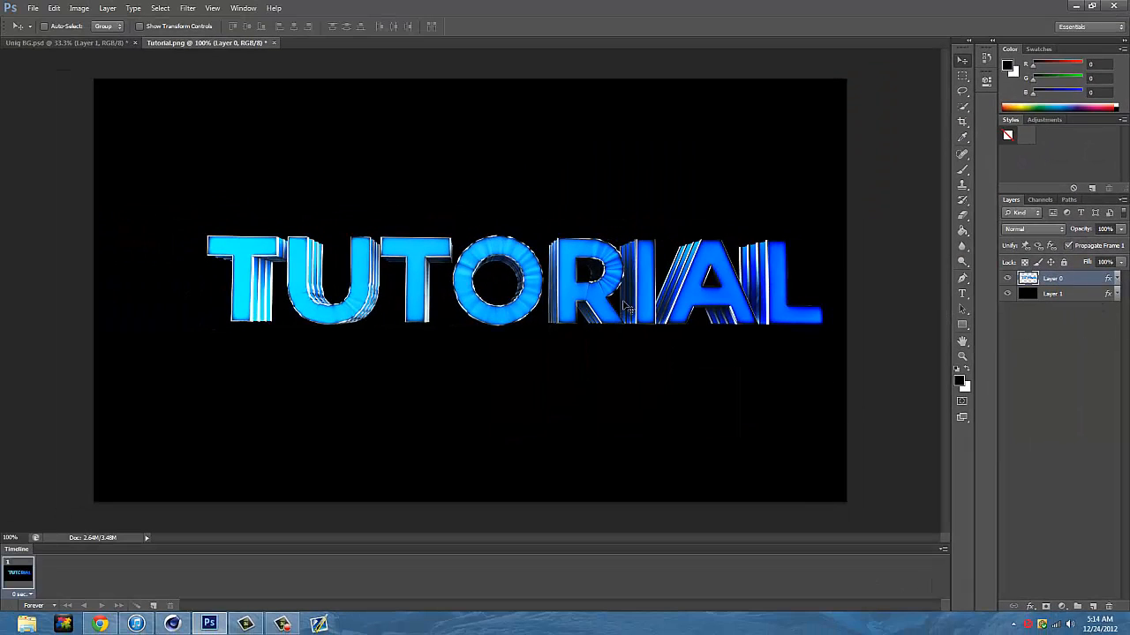
# Copy the styled TUTORIAL text layer into Uniq BG.psd, placing it over the dark left column of the template
pyautogui.moveTo(622, 308); pyautogui.dragTo(519, 247)
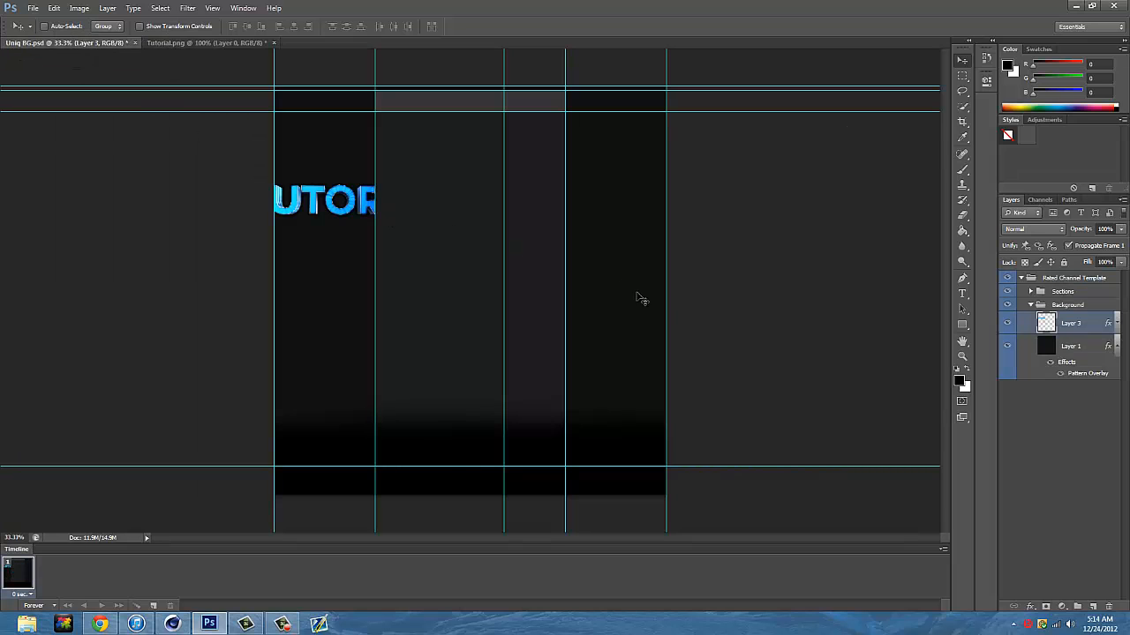
pyautogui.click(962, 357)
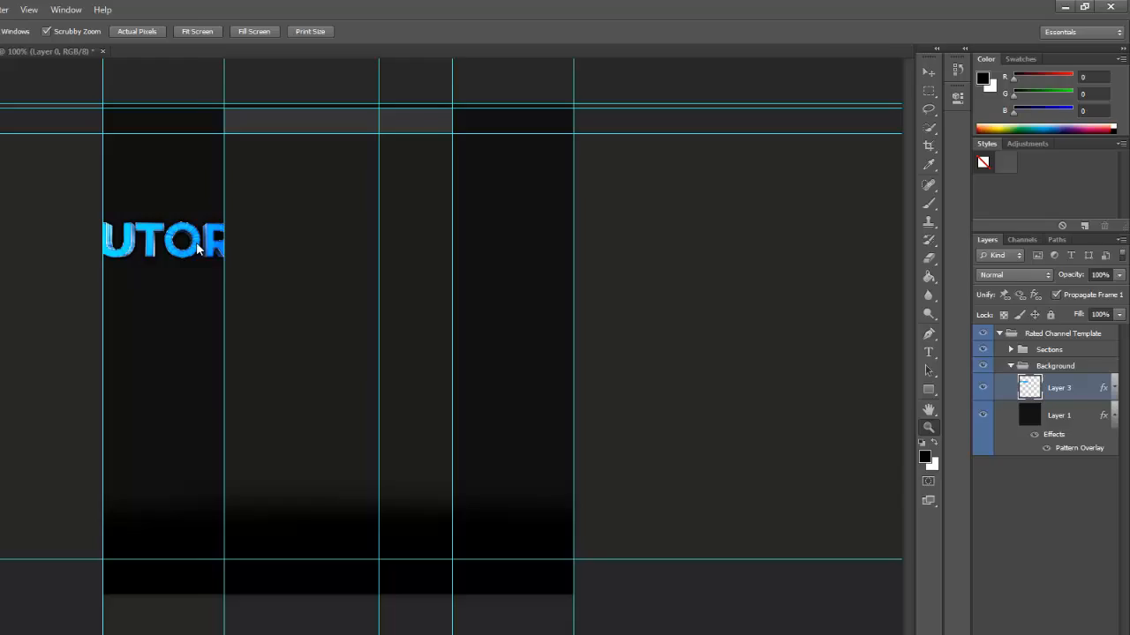
pyautogui.click(197, 250)
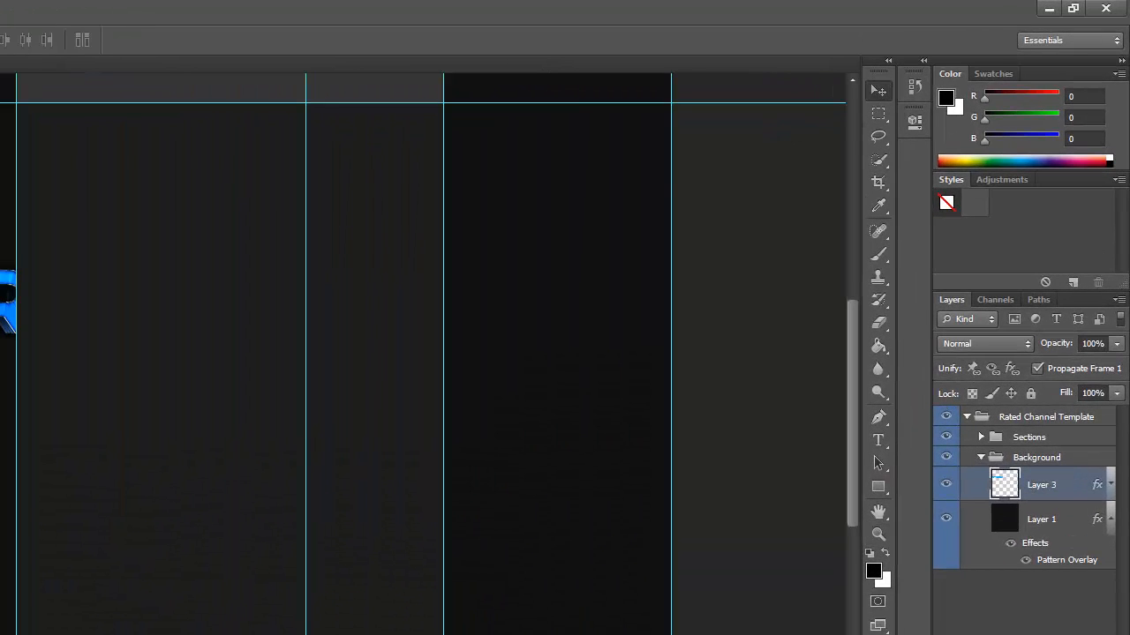
# Create a group named Design Left above the Background group and move the TUTORIAL text layer into it
pyautogui.click(1050, 621)
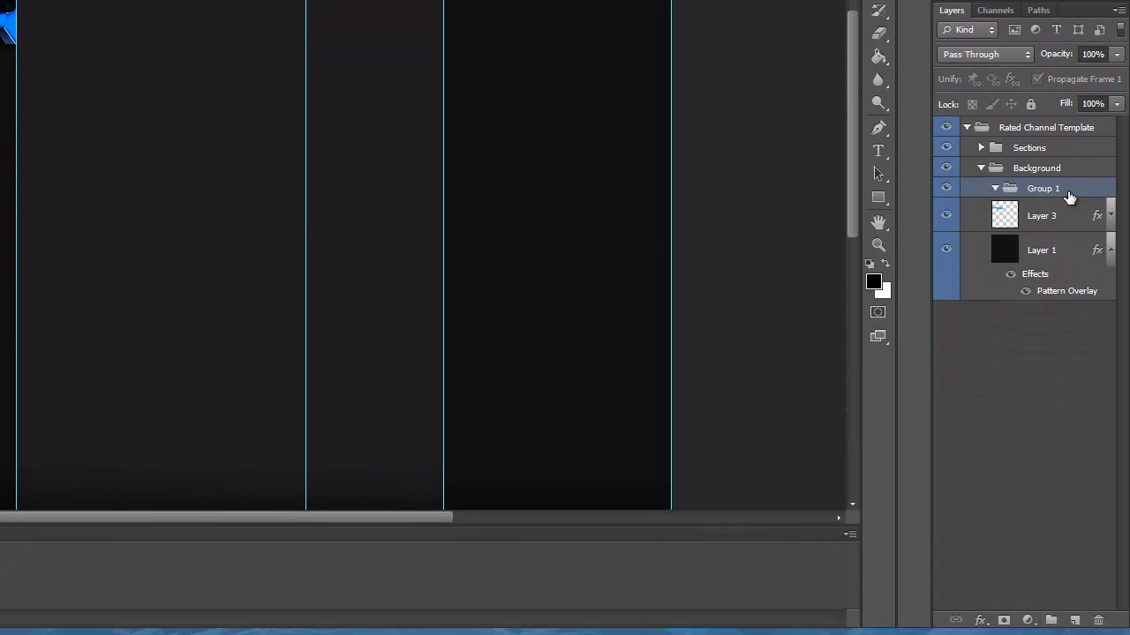
pyautogui.moveTo(1069, 188); pyautogui.dragTo(1054, 155)
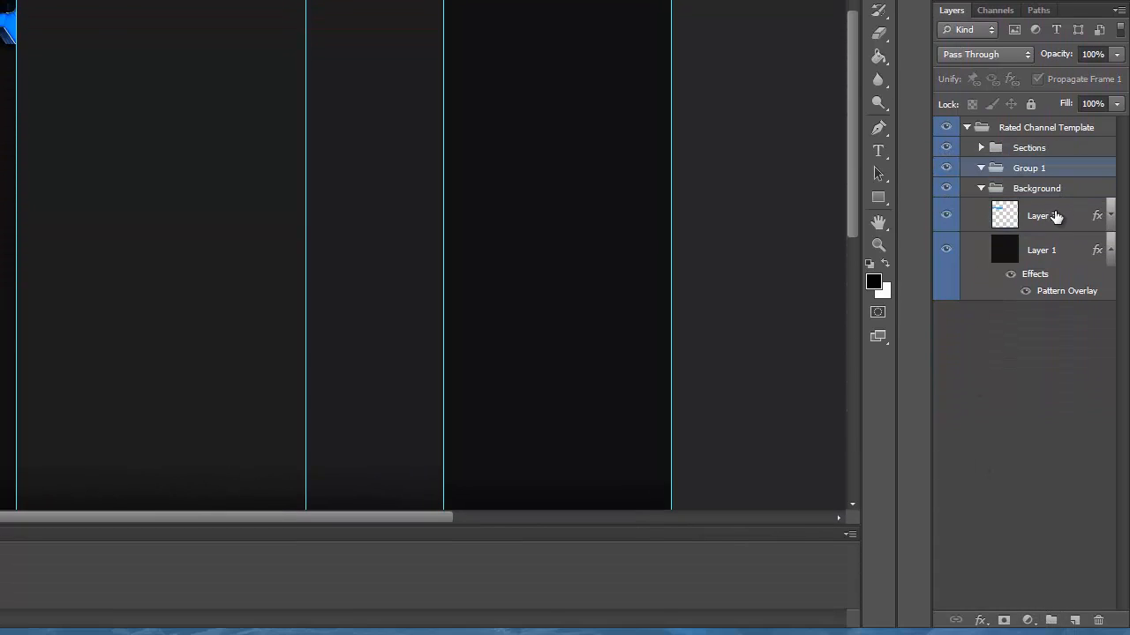
pyautogui.doubleClick(1029, 169)
pyautogui.write('Design Left')
pyautogui.click(1065, 220)
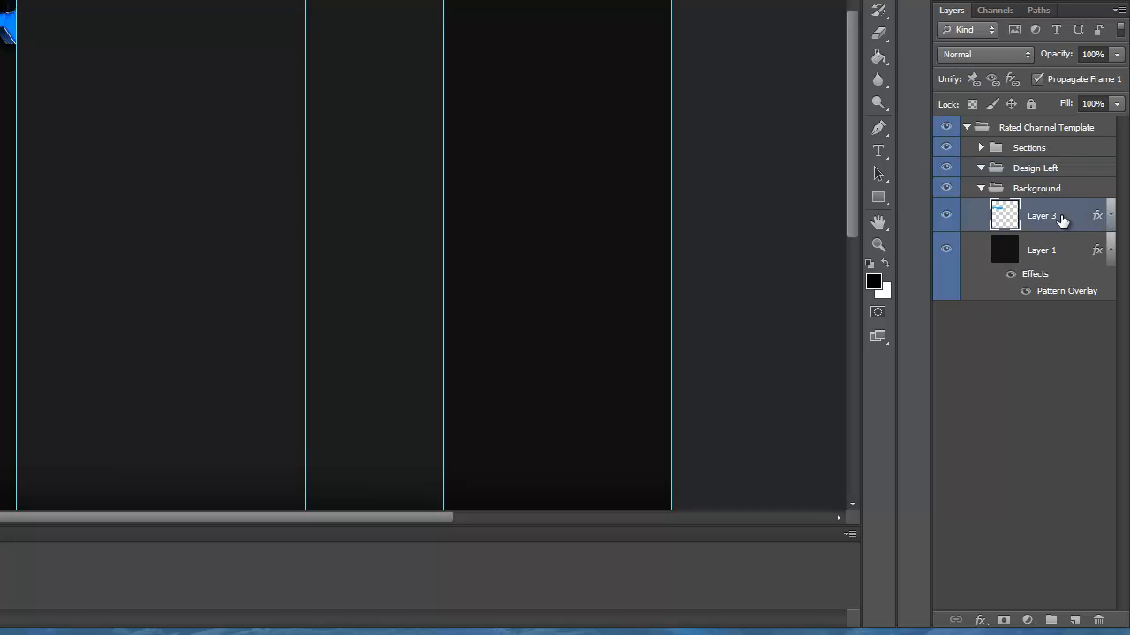
pyautogui.moveTo(1062, 222); pyautogui.dragTo(1052, 170)
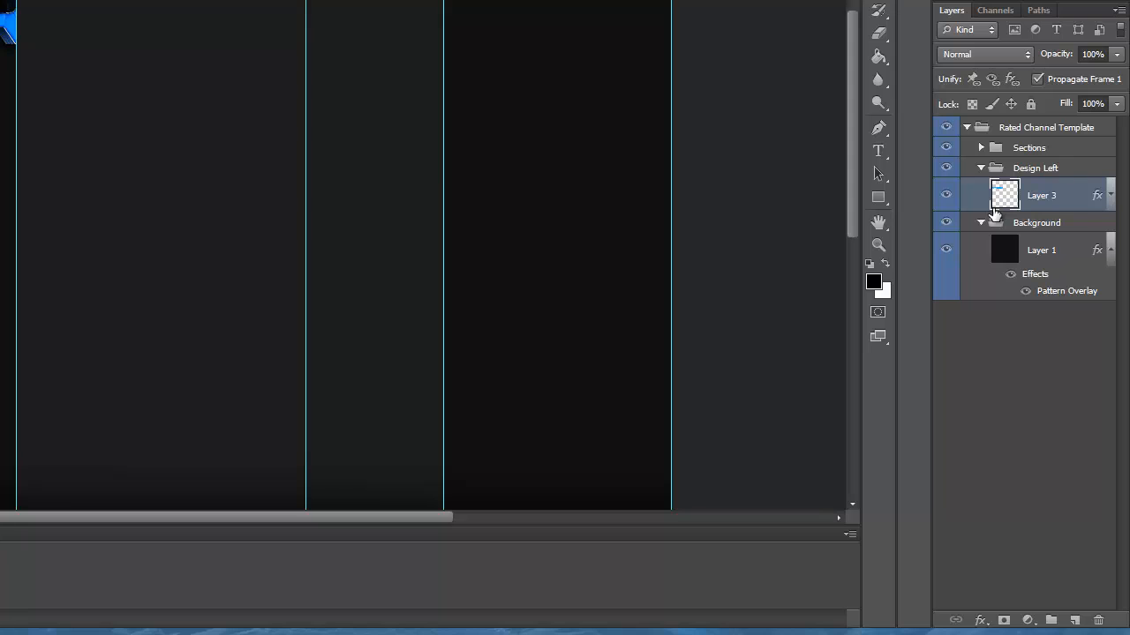
# Rotate the TUTORIAL text on Layer 3 to -90° and place it against the right edge of the dark left column
pyautogui.hotkey('ctrl', 't')
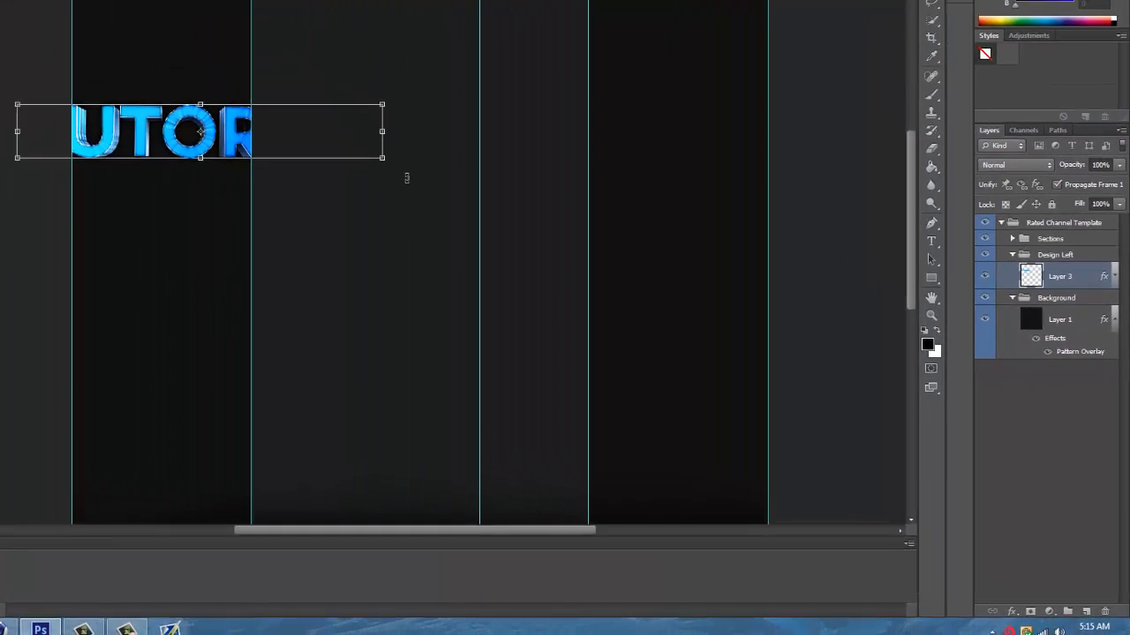
pyautogui.moveTo(416, 168); pyautogui.dragTo(260, 12)
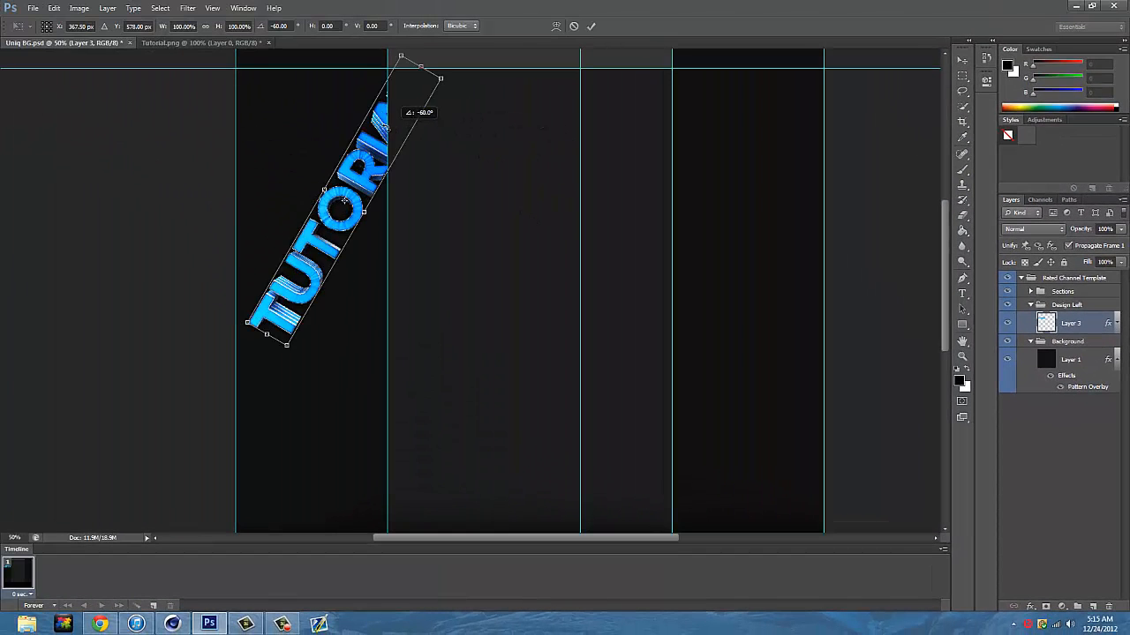
pyautogui.moveTo(390, 123); pyautogui.dragTo(375, 187)
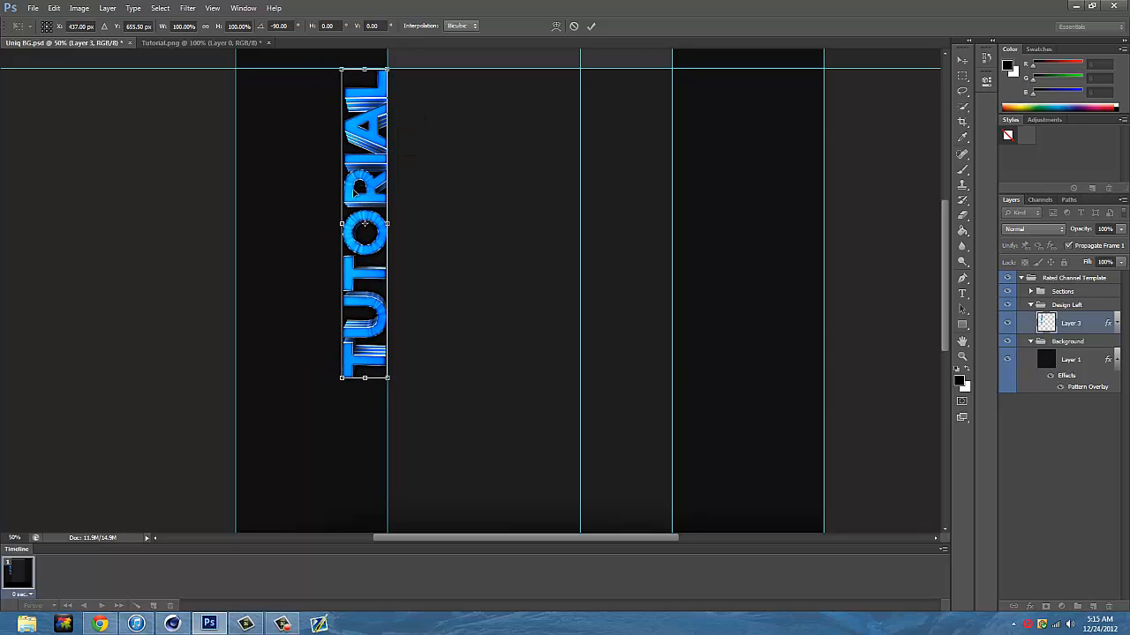
# Scale the vertical TUTORIAL text to about 68%, keep it just below the header guide against the column's right edge, and apply the transform
pyautogui.scroll(3, 354, 190)
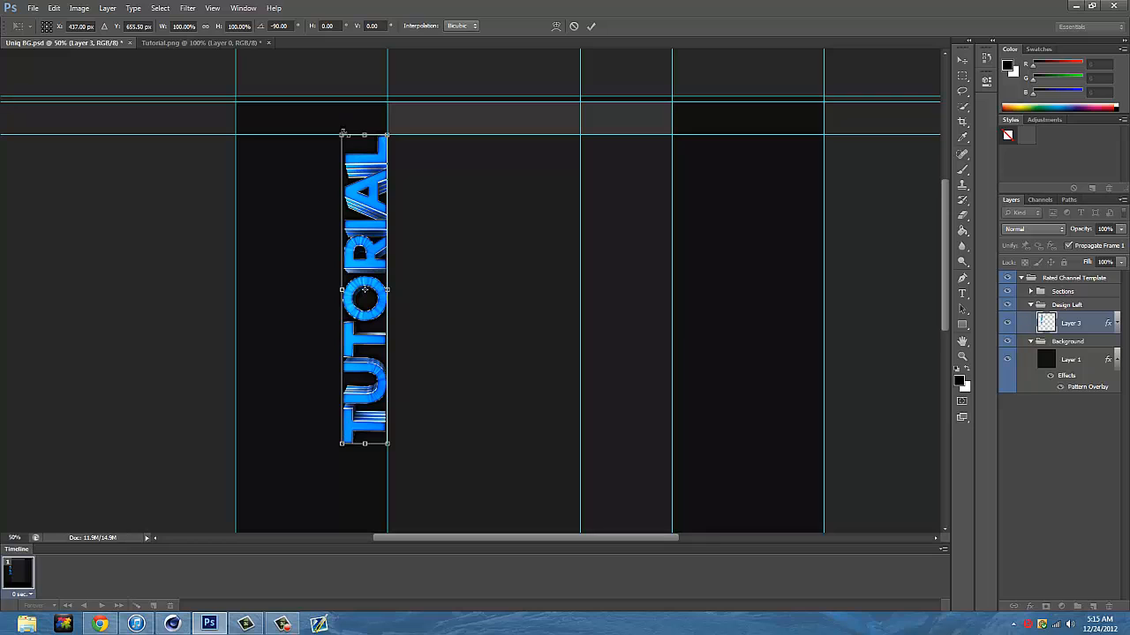
pyautogui.moveTo(343, 140); pyautogui.dragTo(354, 216)
pyautogui.moveTo(369, 291); pyautogui.dragTo(368, 211)
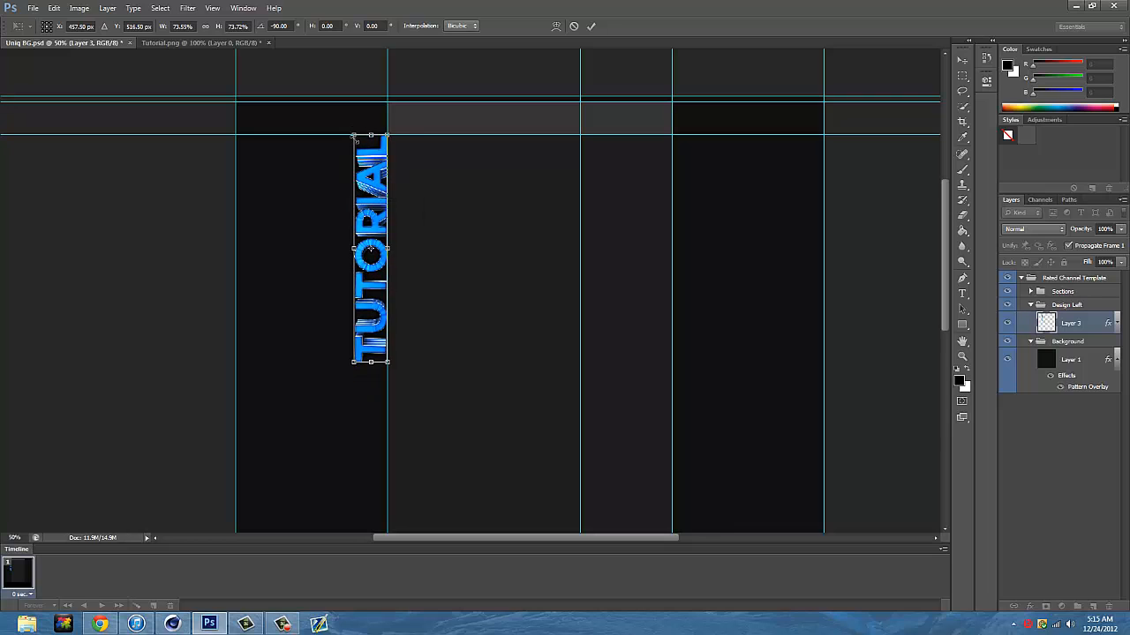
pyautogui.moveTo(355, 137); pyautogui.dragTo(358, 153)
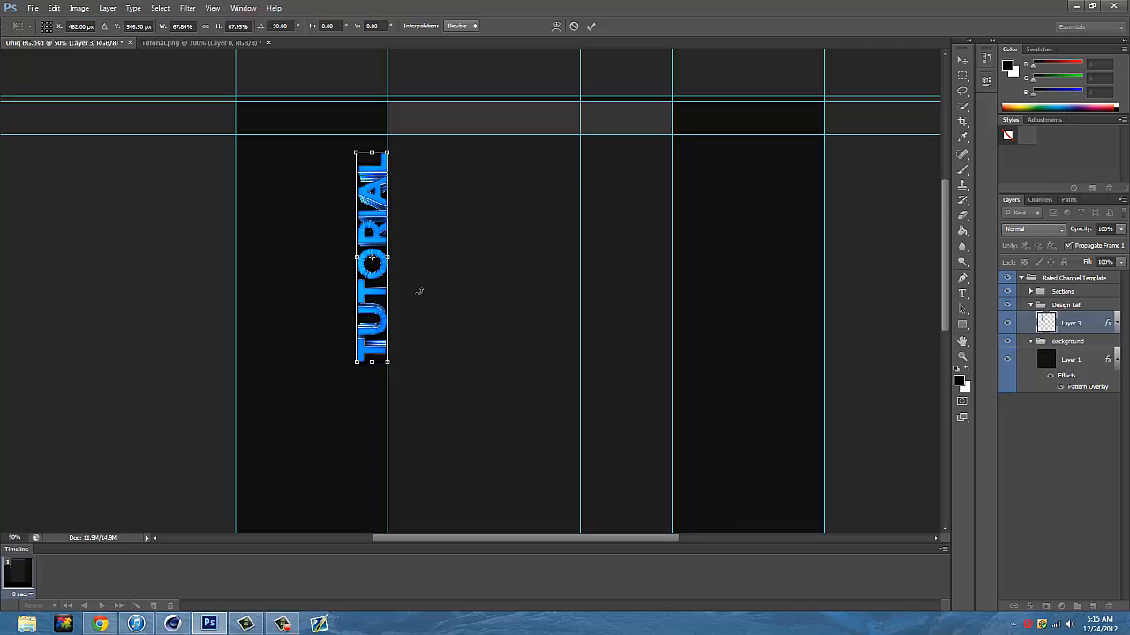
pyautogui.press('Return')
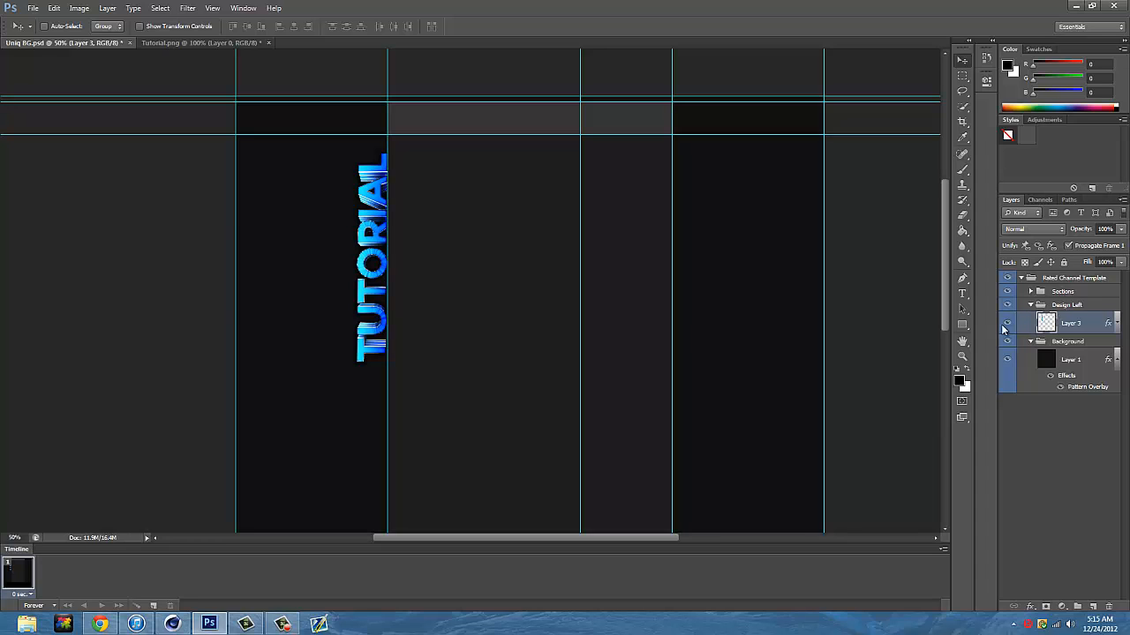
# Start opening files and browse from the Tutorial folder to the Graphics Packs folder
pyautogui.click(33, 8)
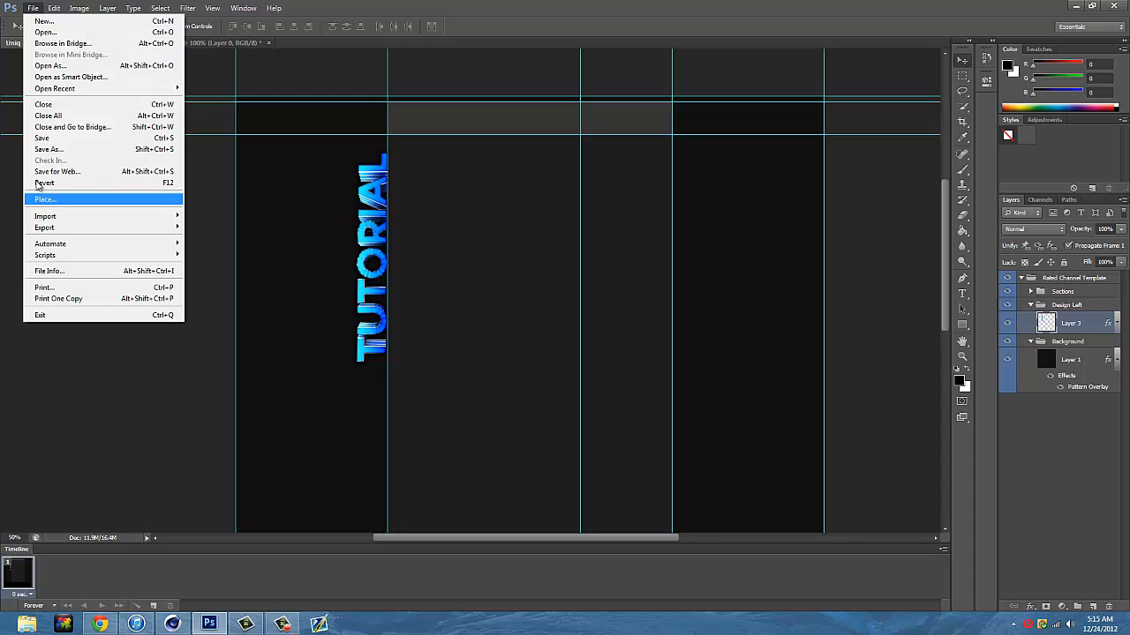
pyautogui.click(45, 32)
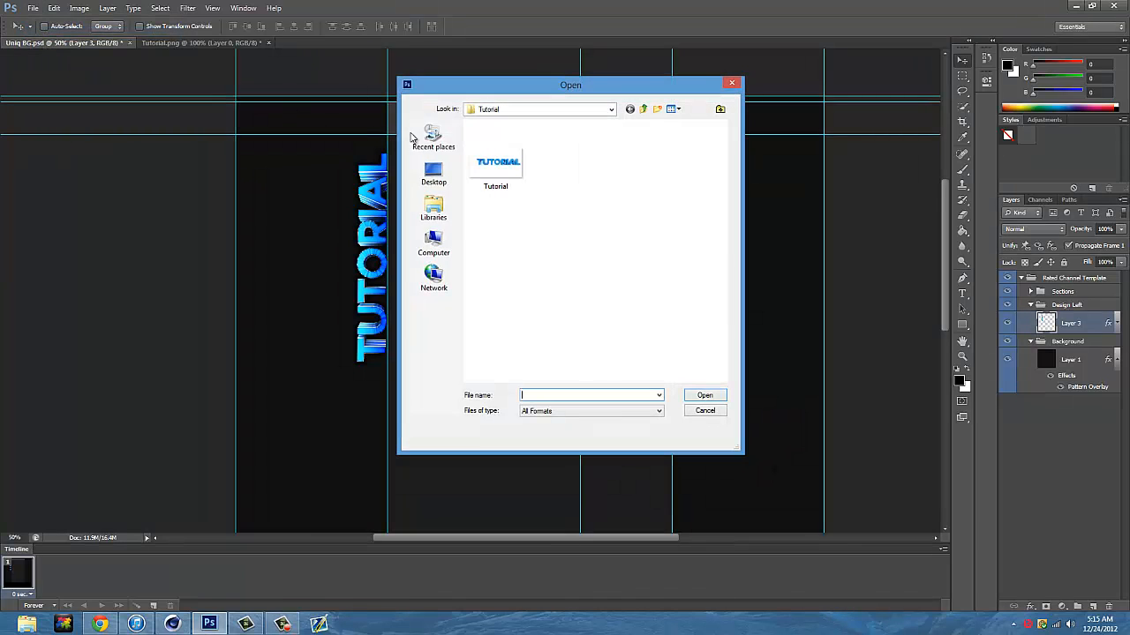
pyautogui.click(642, 108)
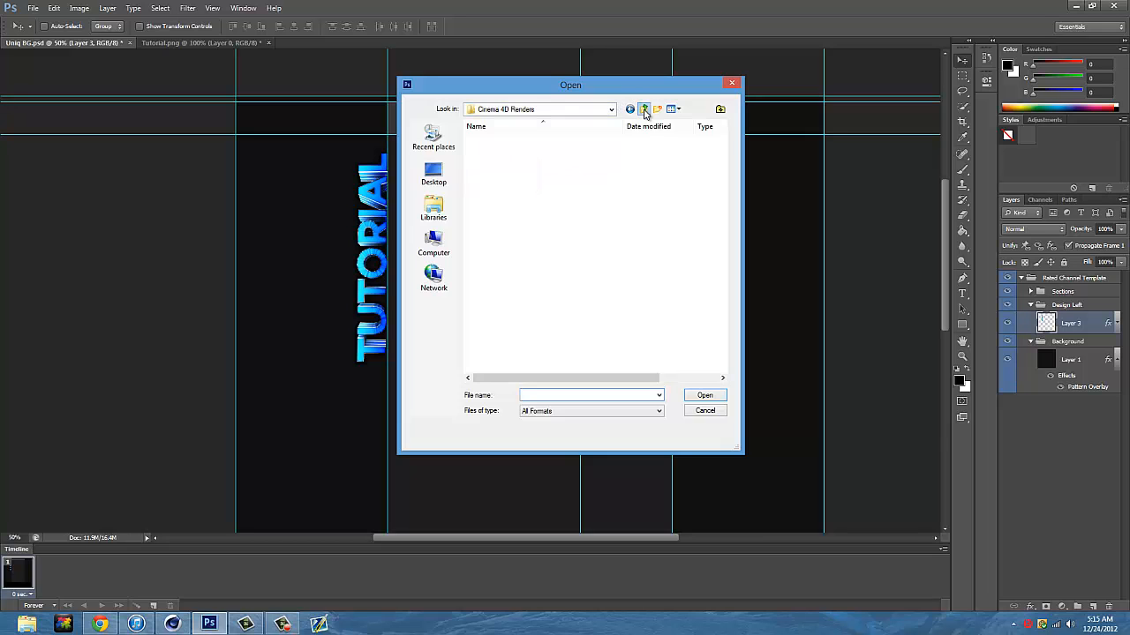
pyautogui.click(642, 109)
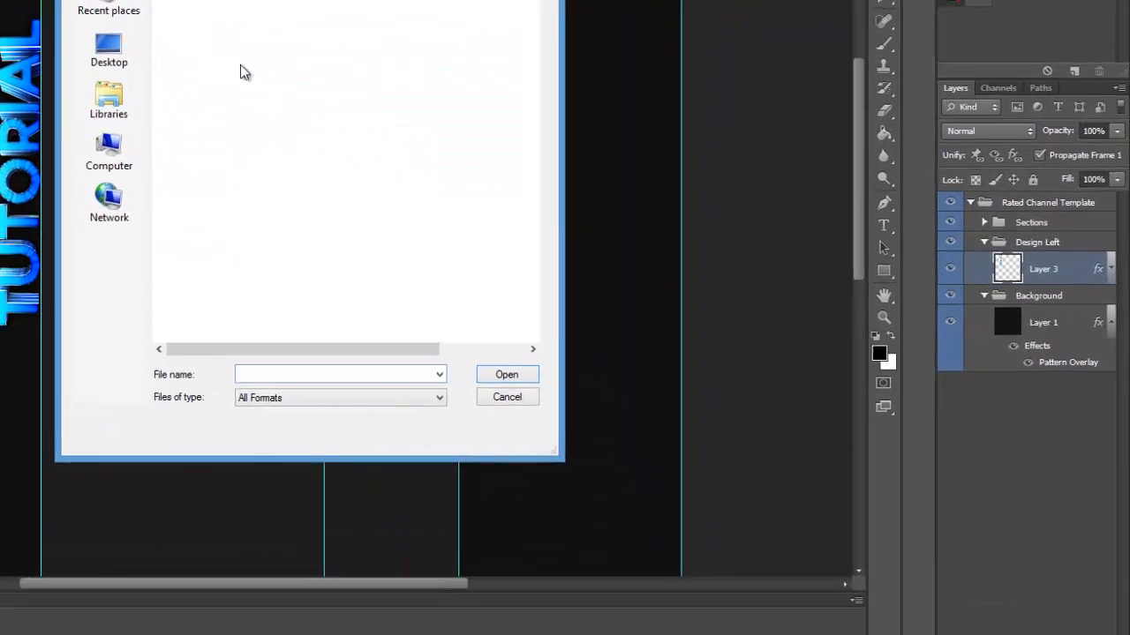
pyautogui.doubleClick(267, 39)
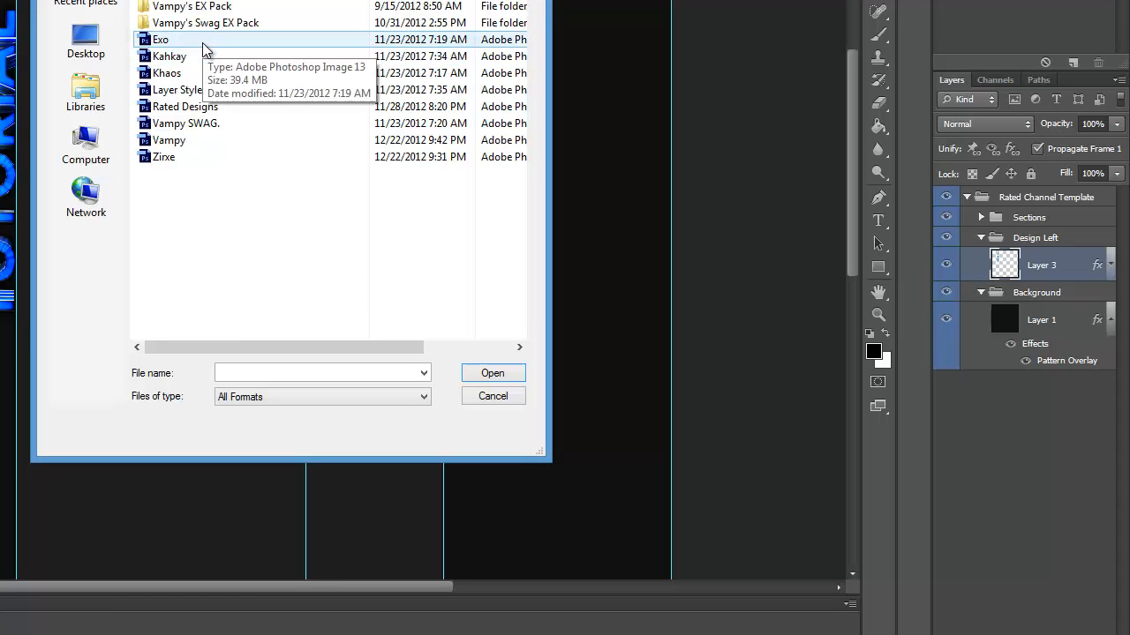
# Open Exo, Khaos, Vampy SWAG., Vampy and Zirxe together, dismissing the font notices without updating the text layers
pyautogui.click(205, 43)
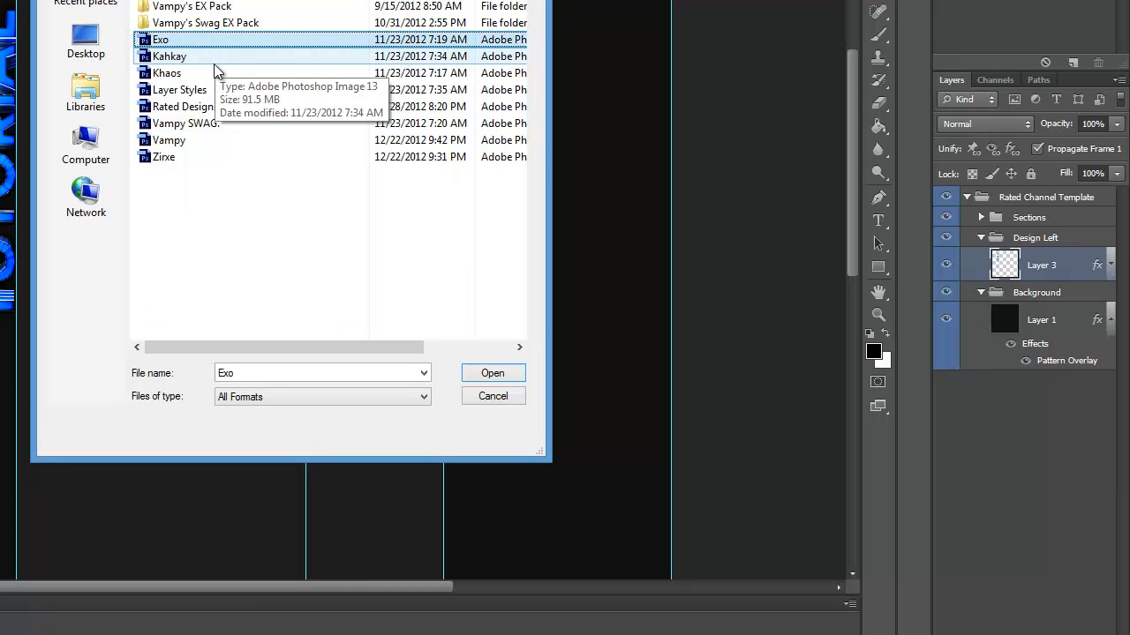
pyautogui.keyDown('ctrl'); pyautogui.click(199, 73); pyautogui.keyUp('ctrl')
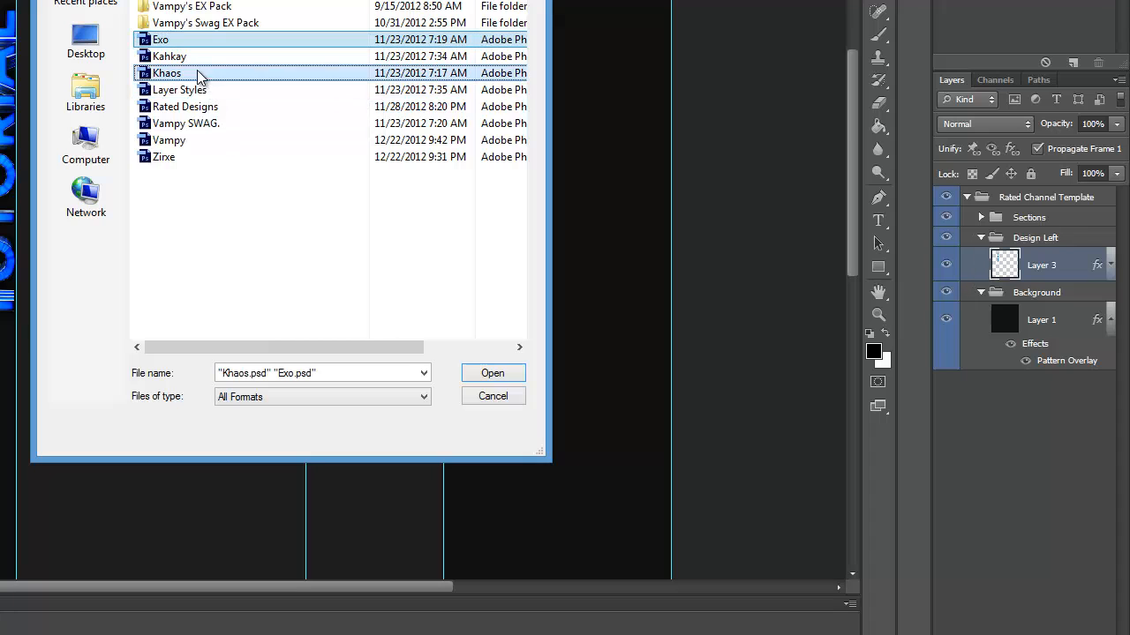
pyautogui.keyDown('ctrl'); pyautogui.click(203, 124); pyautogui.keyUp('ctrl')
pyautogui.keyDown('ctrl'); pyautogui.click(187, 141); pyautogui.keyUp('ctrl')
pyautogui.keyDown('ctrl'); pyautogui.click(184, 158); pyautogui.keyUp('ctrl')
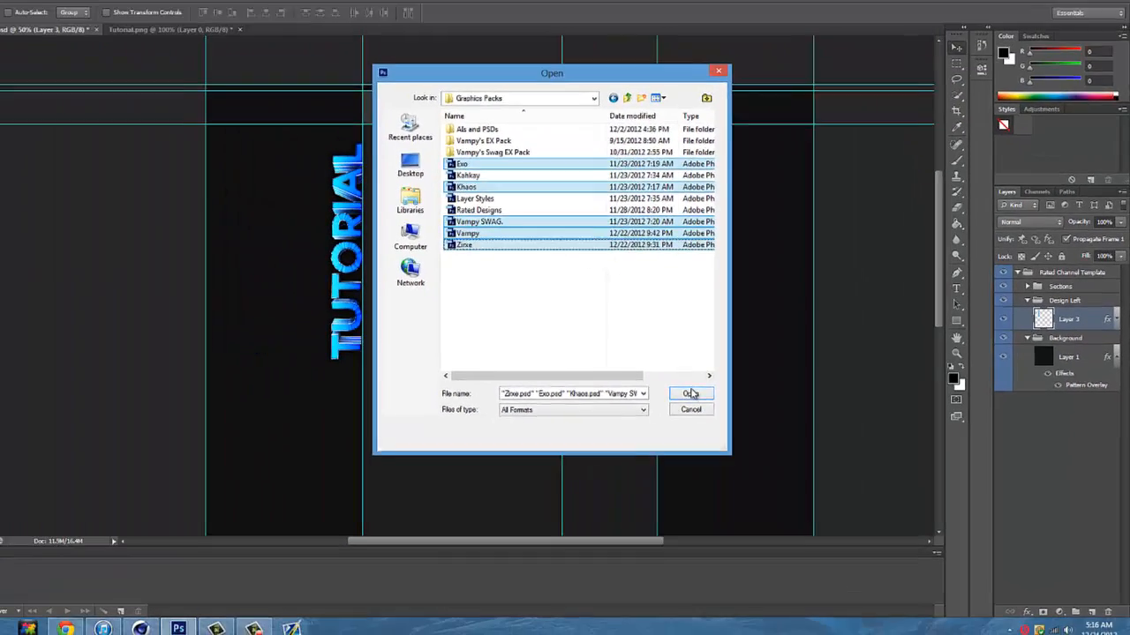
pyautogui.click(584, 383)
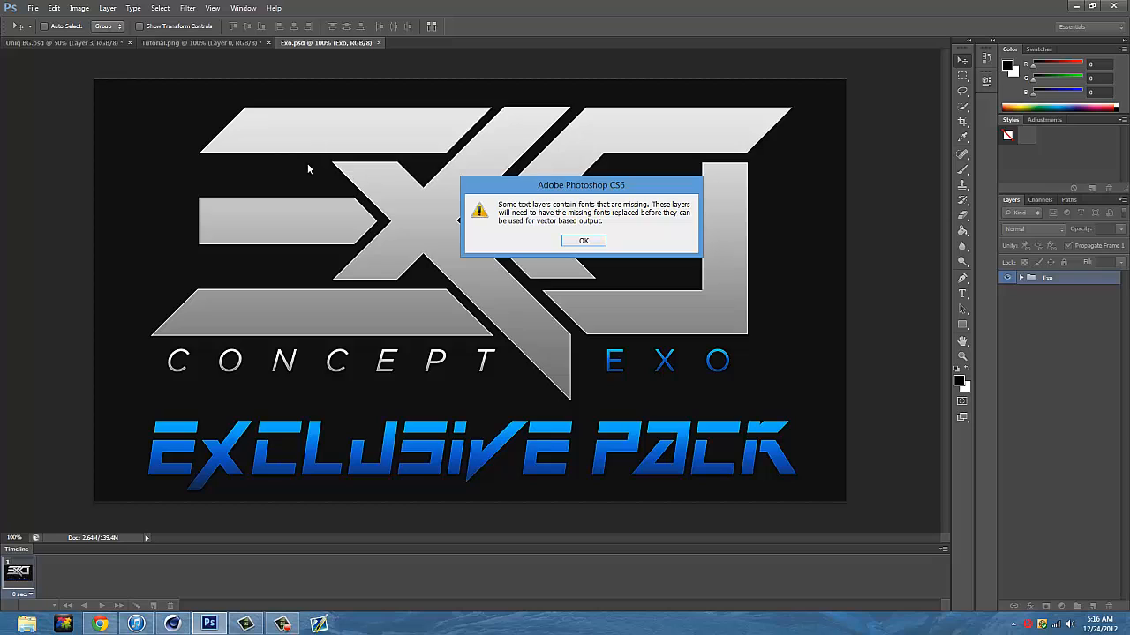
pyautogui.click(582, 242)
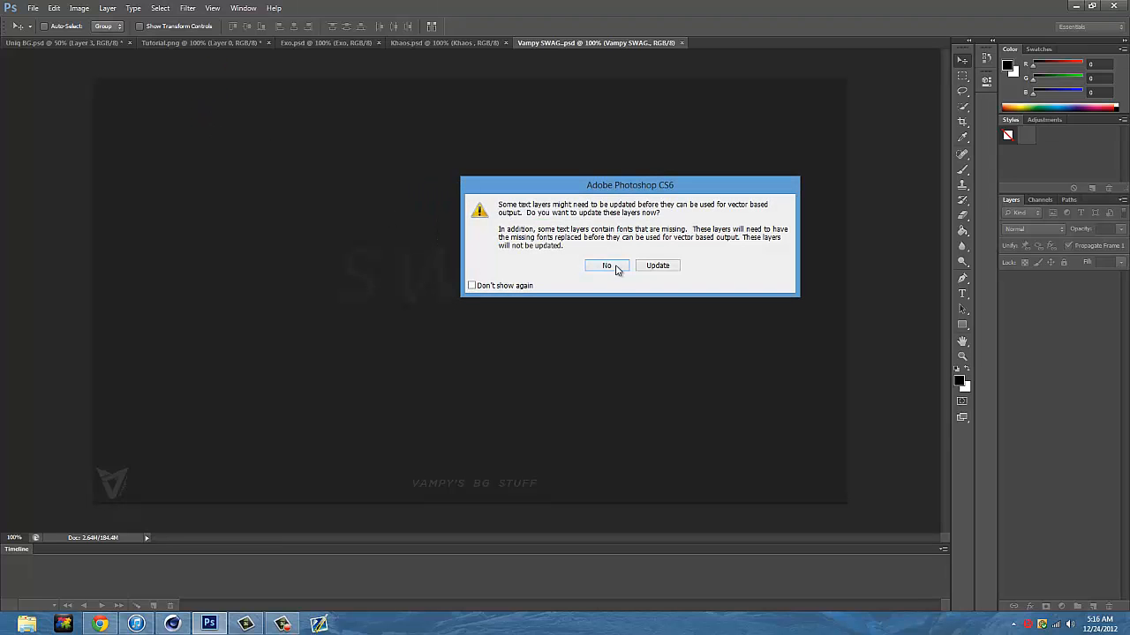
pyautogui.click(616, 269)
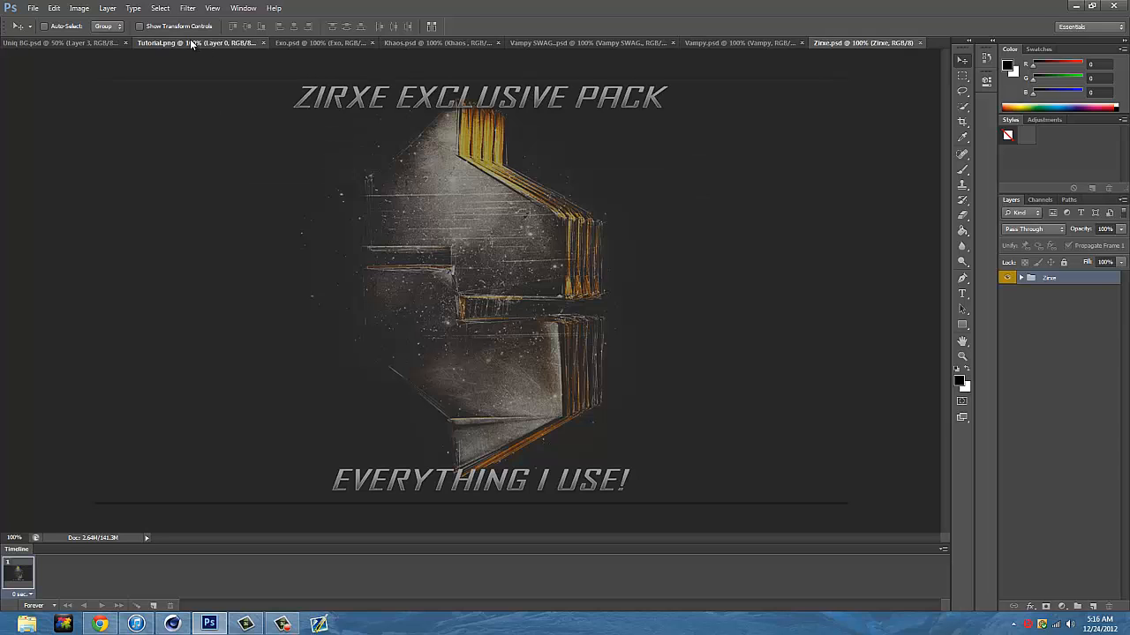
# Close the Tutorial.png document while keeping the template and graphics pack files open
pyautogui.click(190, 41)
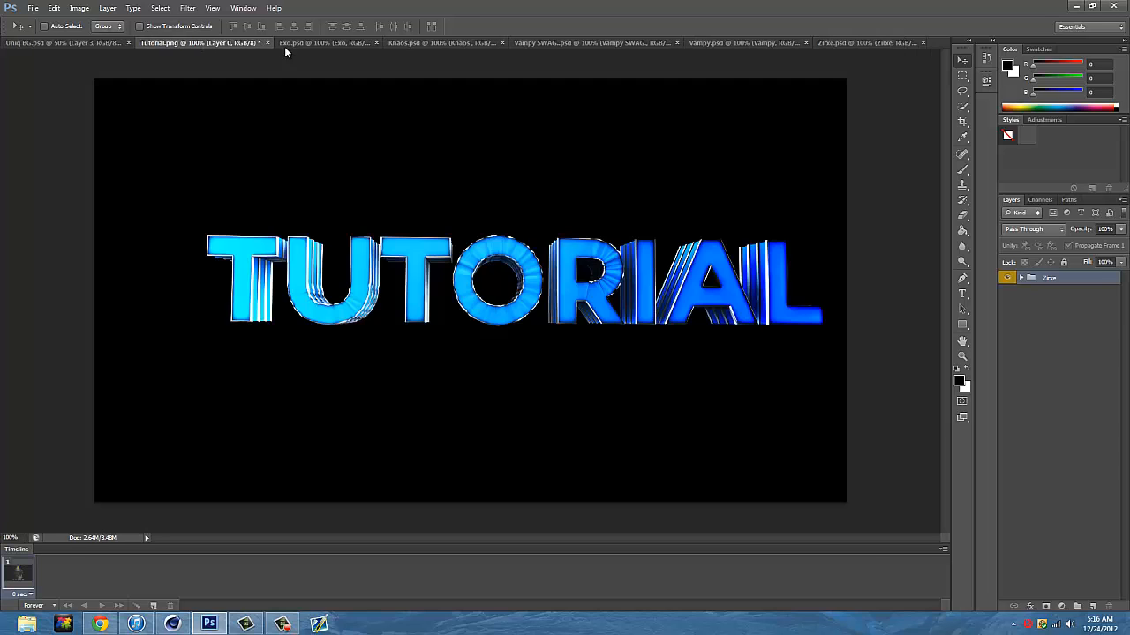
pyautogui.click(346, 42)
pyautogui.click(232, 41)
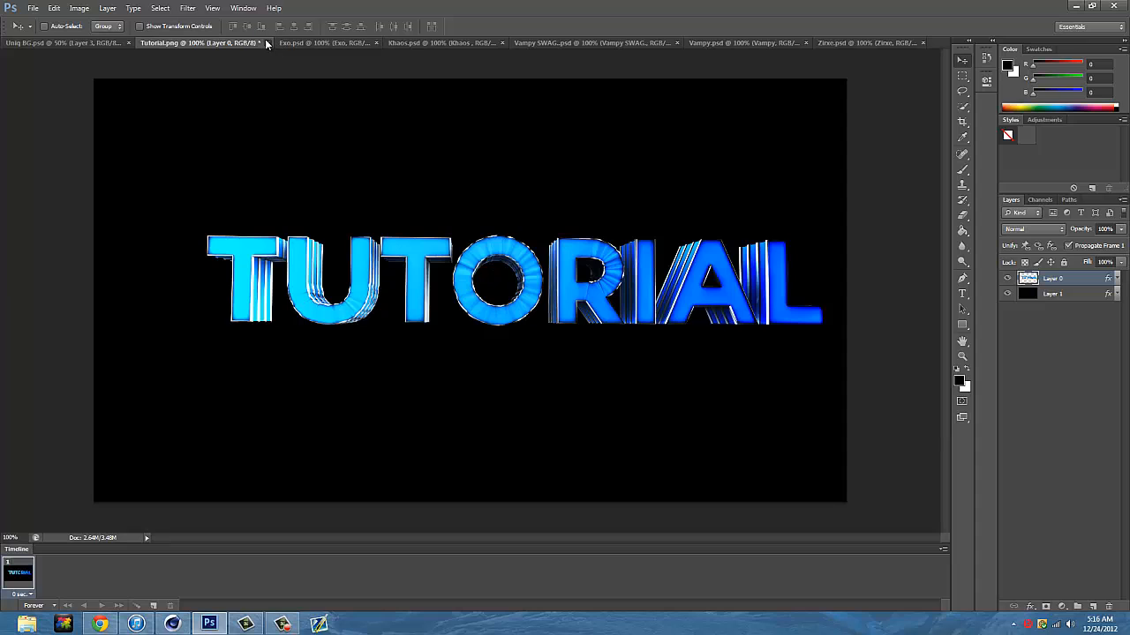
pyautogui.click(269, 42)
pyautogui.click(574, 235)
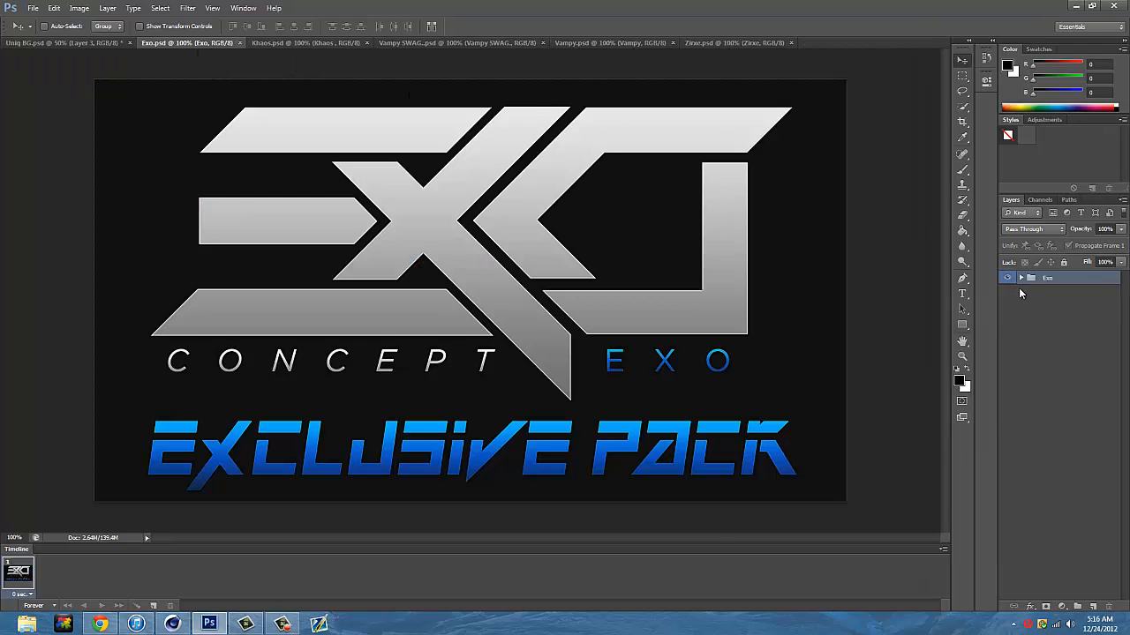
# In Exo.psd, hide the E X O artwork, show the CC's group and expand its CC #2 (Wilso) subgroup
pyautogui.click(1021, 278)
pyautogui.click(1006, 373)
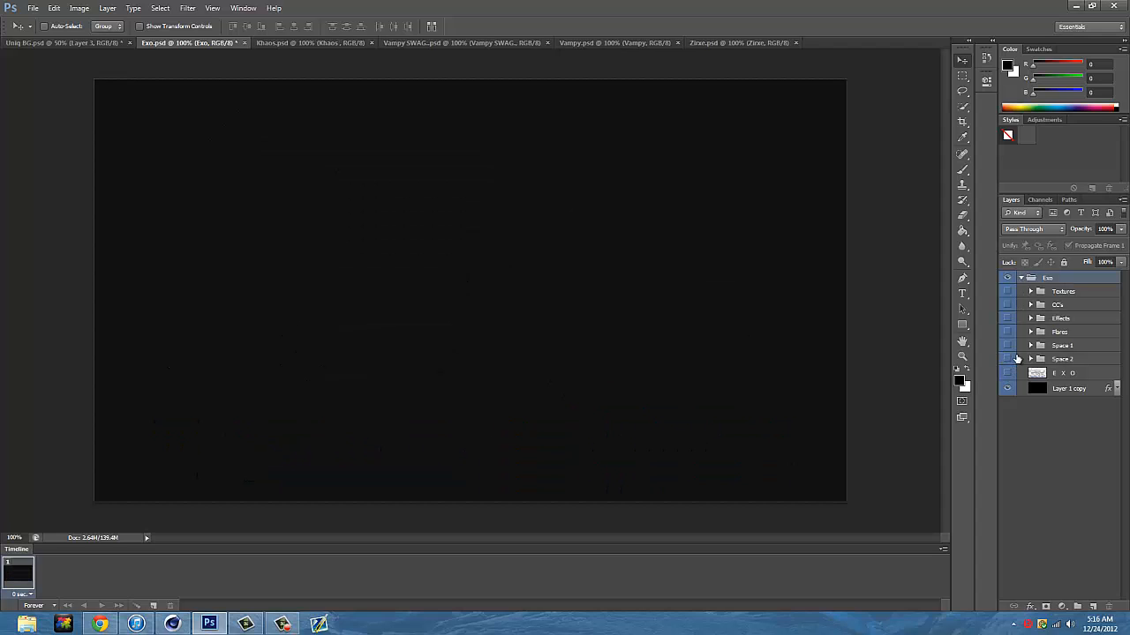
pyautogui.click(1007, 305)
pyautogui.click(1031, 305)
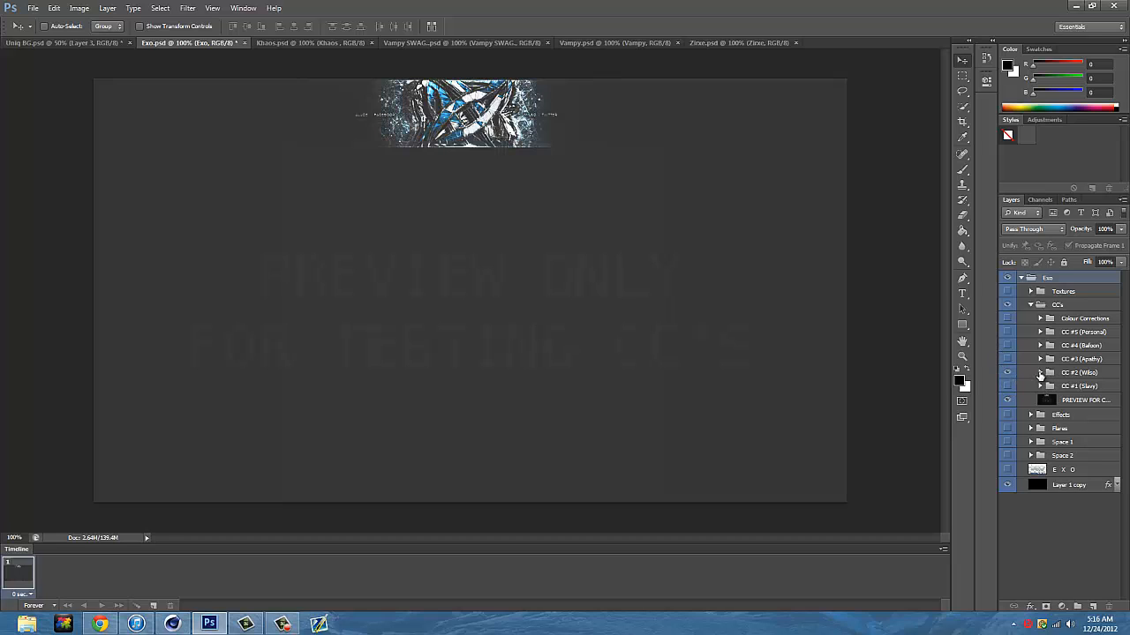
pyautogui.click(1040, 372)
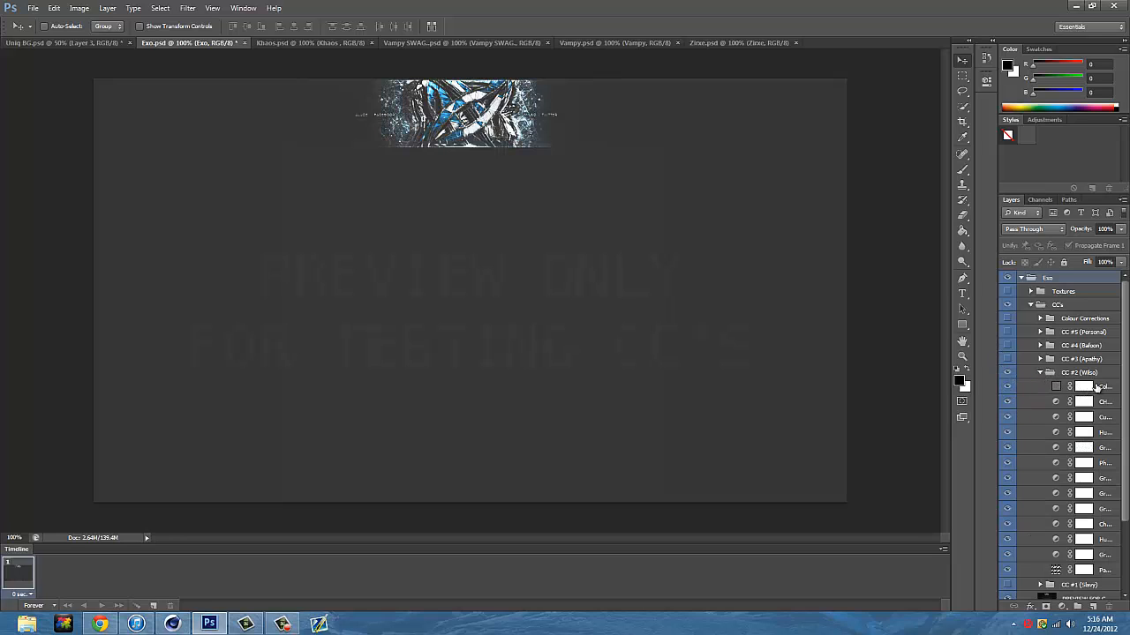
# Inspect the fill colour of the Color Fill 1 layer in CC #2 (Wilso) without changing it
pyautogui.click(1079, 391)
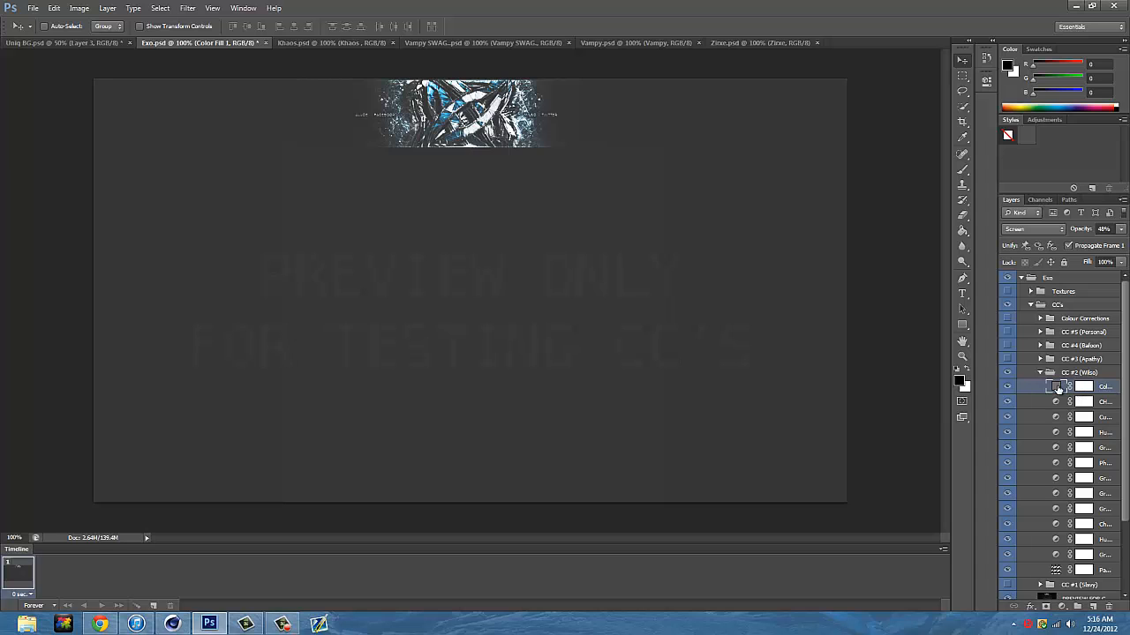
pyautogui.doubleClick(1058, 388)
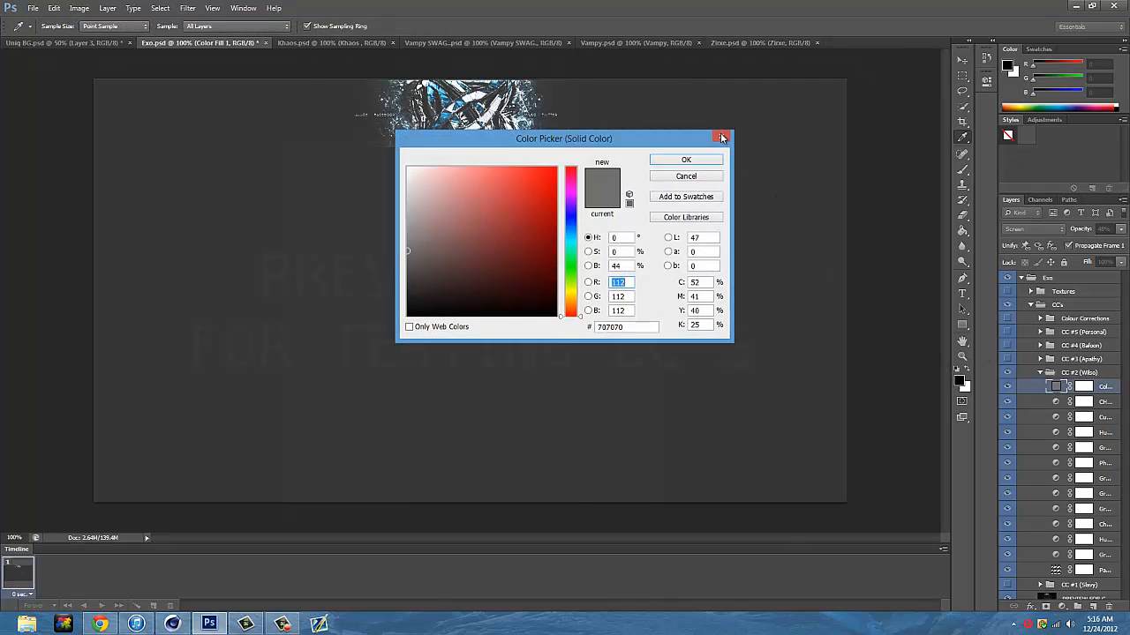
pyautogui.click(722, 137)
pyautogui.moveTo(1124, 381)
pyautogui.mouseDown()
pyautogui.moveTo(1115, 455)
pyautogui.moveTo(1128, 381)
pyautogui.mouseUp()
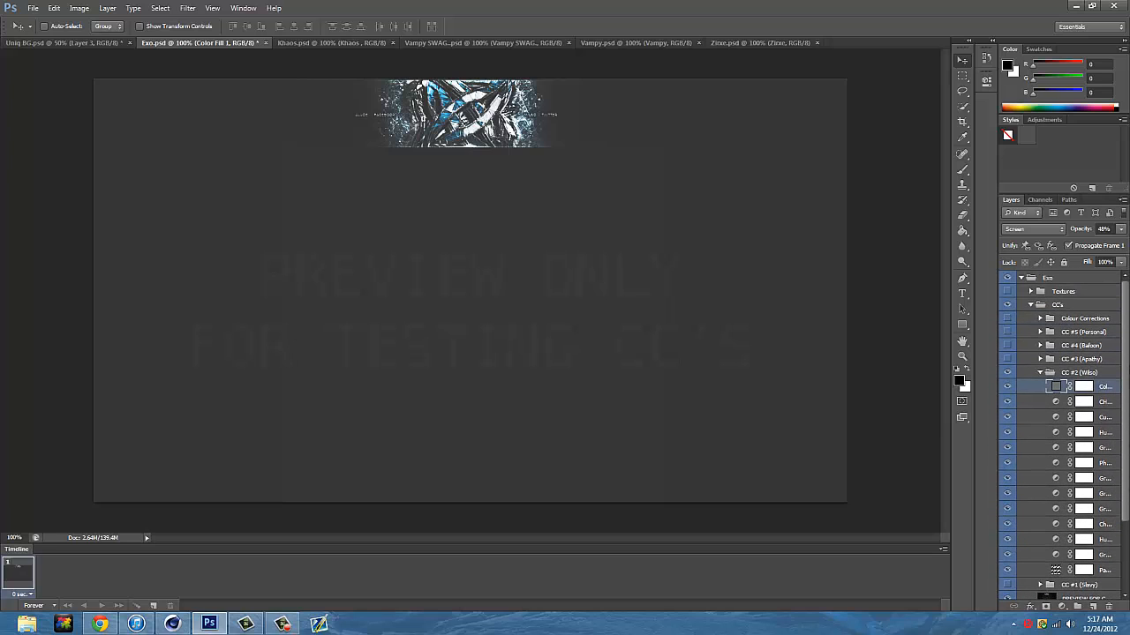
# Copy the CC #2 (Wilso) group into Uniq BG.psd and move it out of Design Left to sit directly above that group
pyautogui.click(1050, 381)
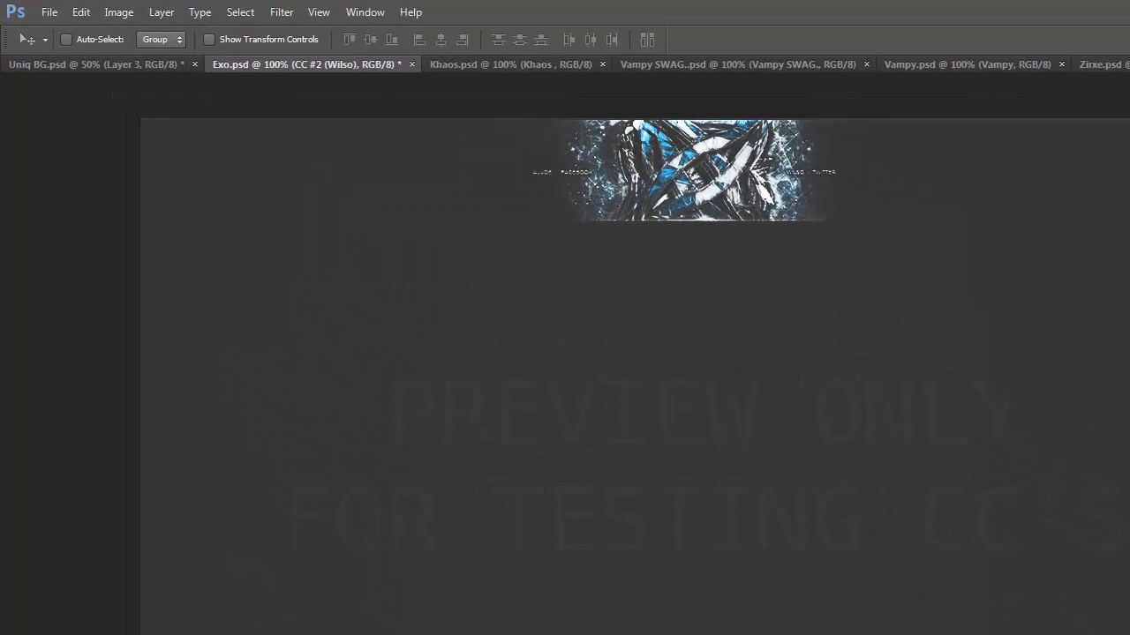
pyautogui.click(122, 67)
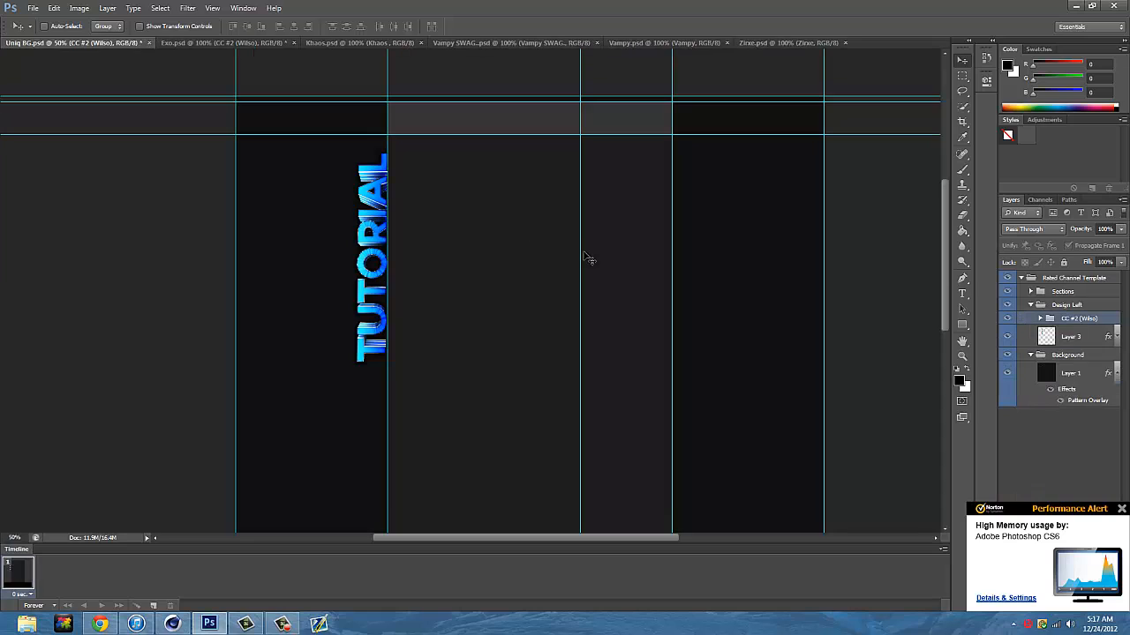
pyautogui.moveTo(1072, 324); pyautogui.dragTo(1087, 304)
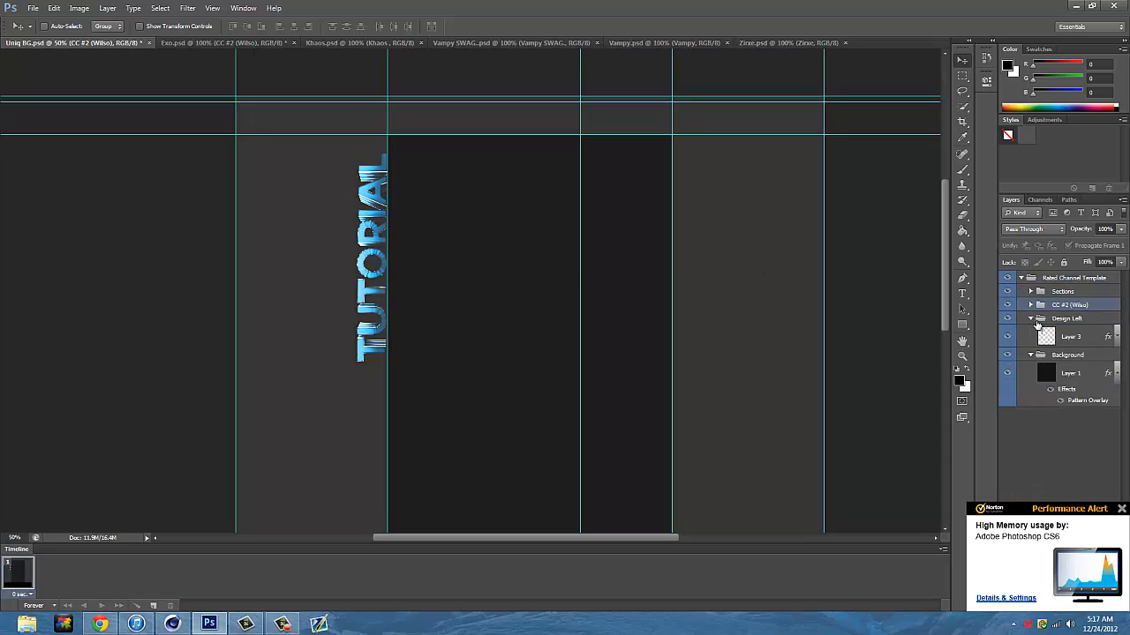
pyautogui.click(1122, 510)
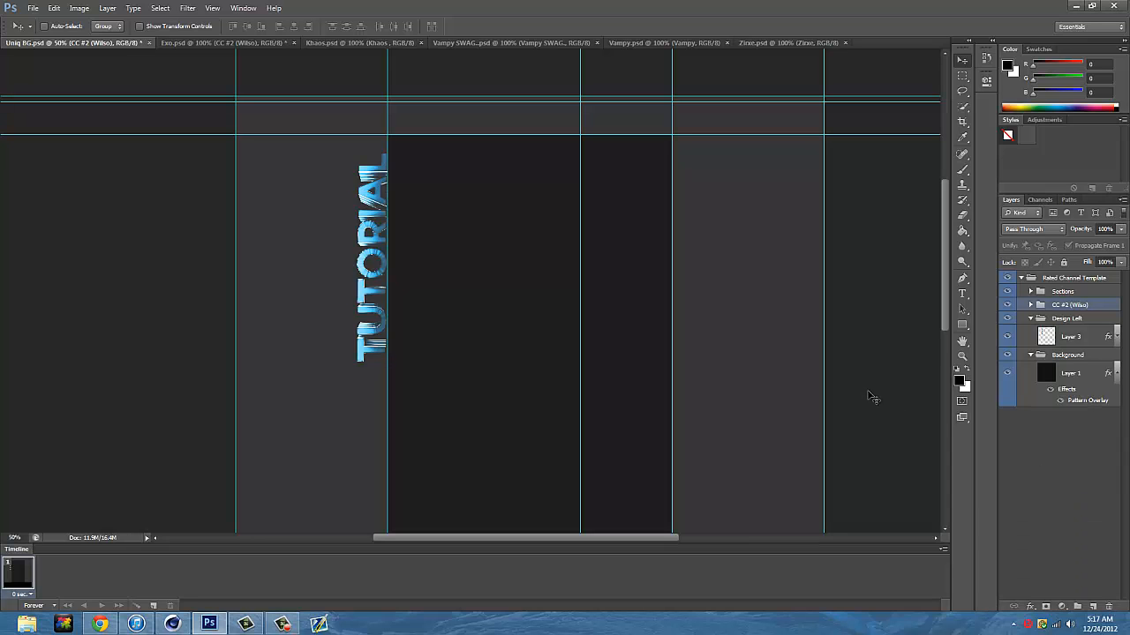
# Return to Exo.psd, collapse and hide the CC's group, and preview the Effects group before hiding it again
pyautogui.click(218, 43)
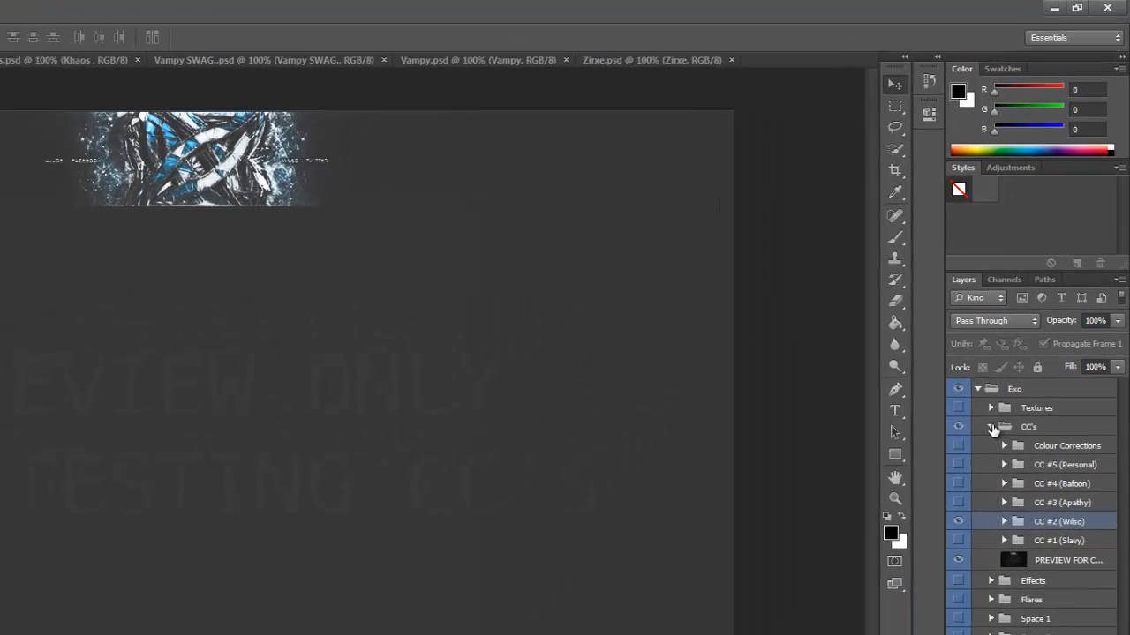
pyautogui.click(1030, 304)
pyautogui.click(1007, 305)
pyautogui.click(945, 477)
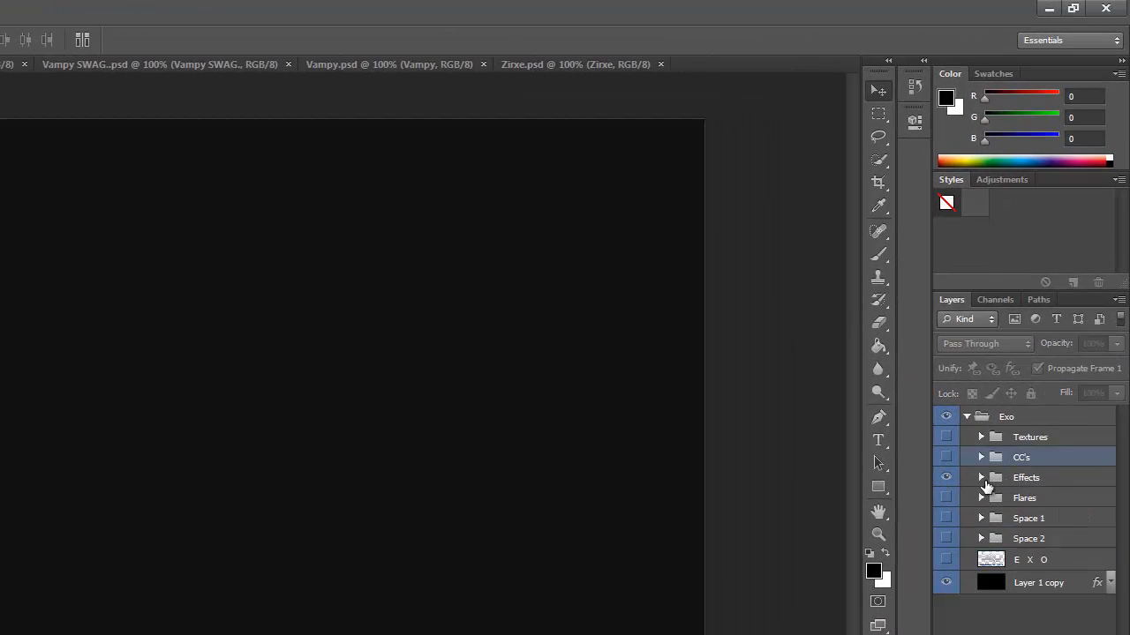
pyautogui.click(979, 477)
pyautogui.click(980, 477)
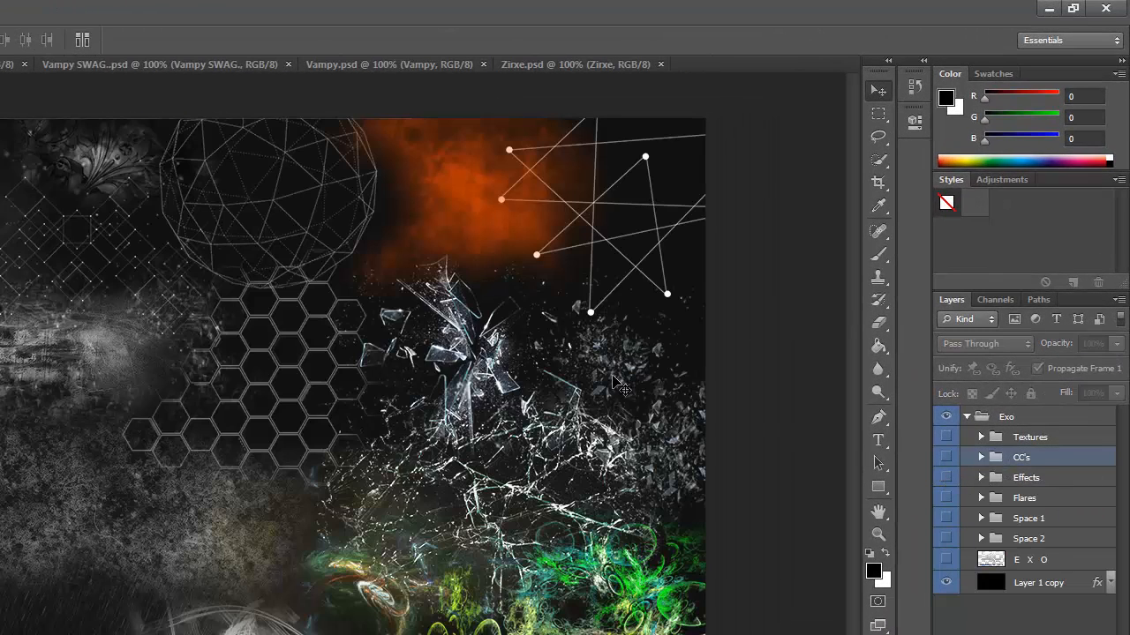
pyautogui.click(945, 478)
# In Vampy SWAG..psd, expand the Vampy SWAG. group, then show and expand its Grunge subgroup
pyautogui.click(103, 76)
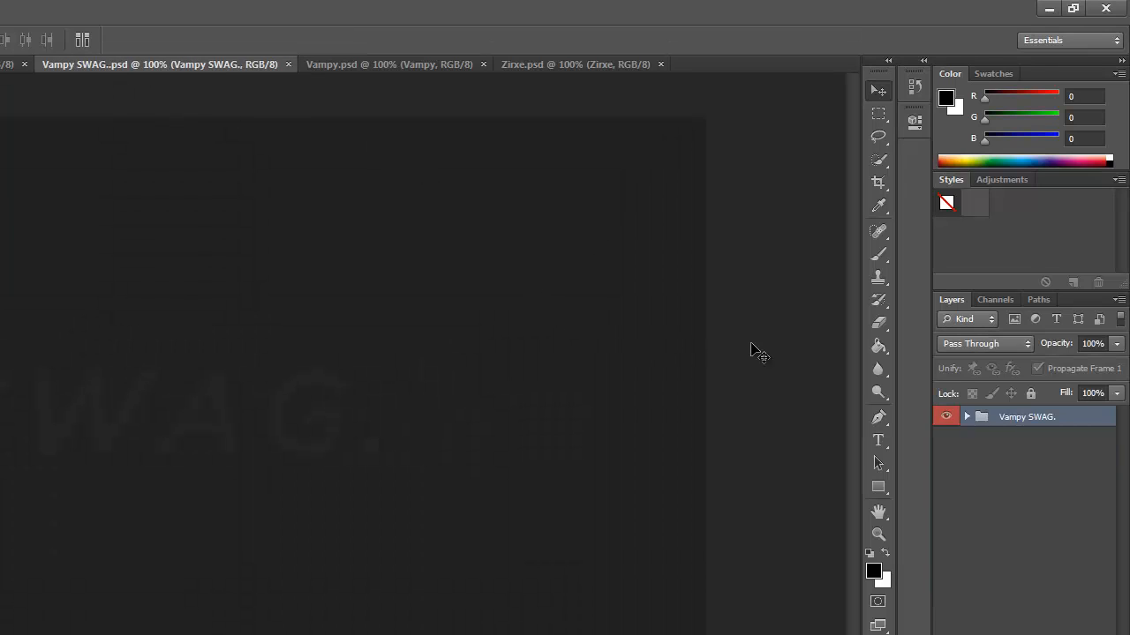
pyautogui.click(966, 418)
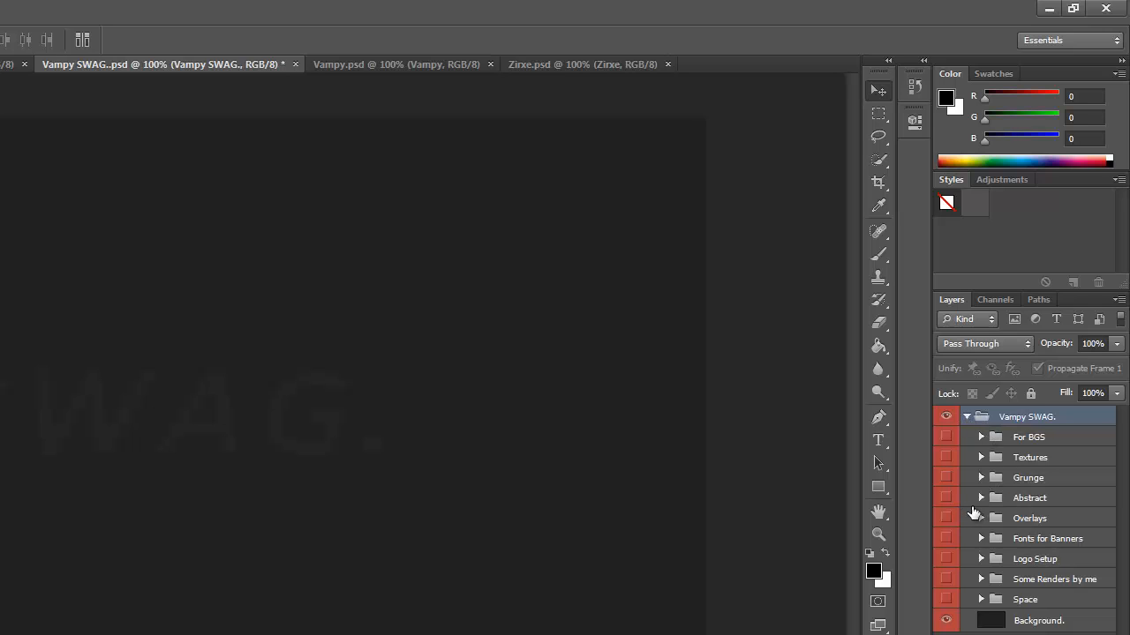
pyautogui.click(946, 478)
pyautogui.click(981, 477)
# Preview the six Grunge - Vampy layers one at a time, hiding each again after viewing it
pyautogui.click(944, 500)
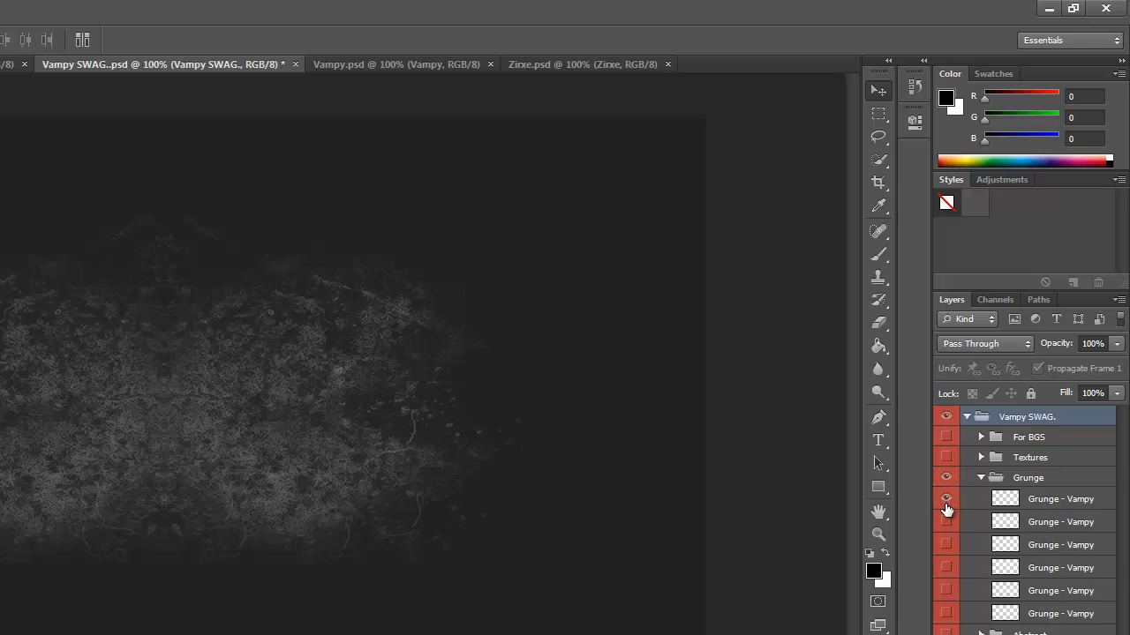
pyautogui.click(946, 501)
pyautogui.click(945, 523)
pyautogui.click(945, 524)
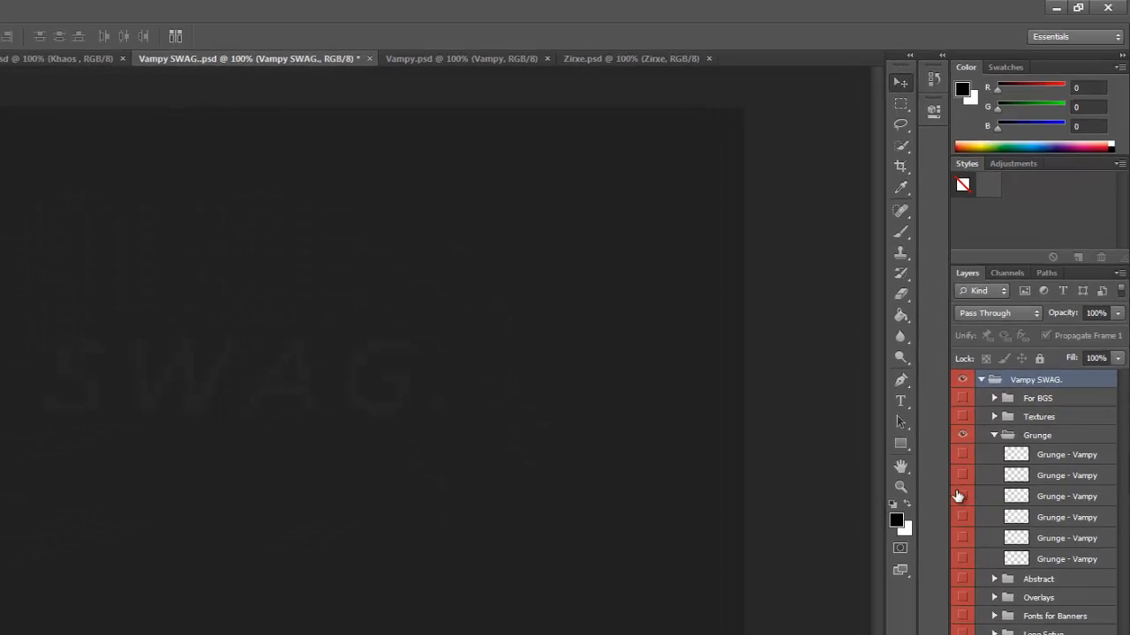
pyautogui.click(959, 496)
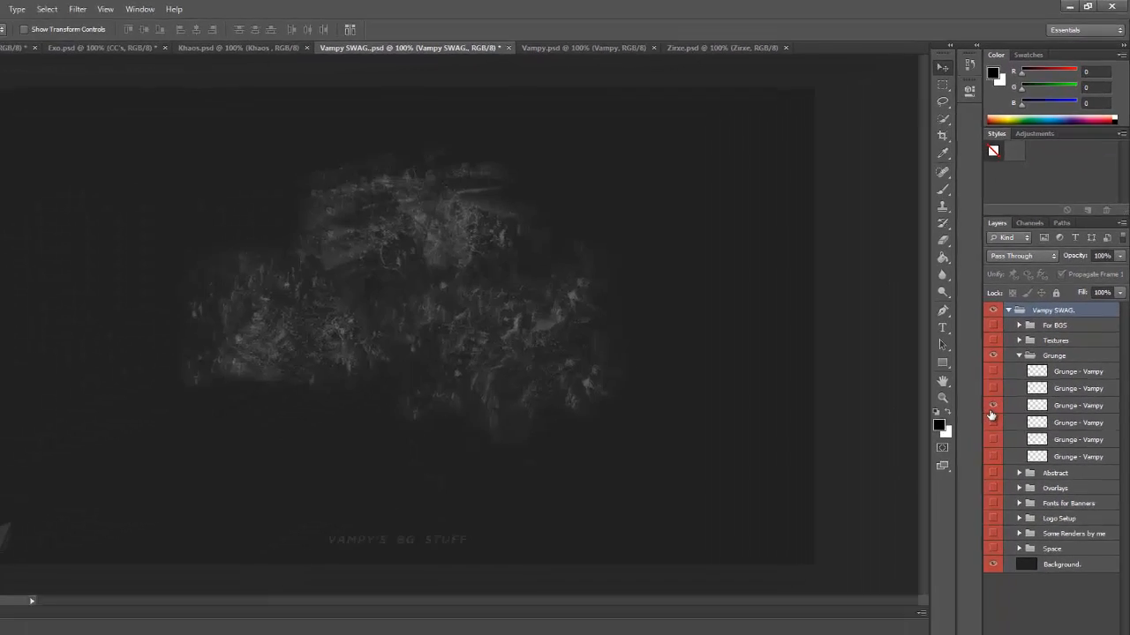
pyautogui.click(960, 497)
pyautogui.click(962, 518)
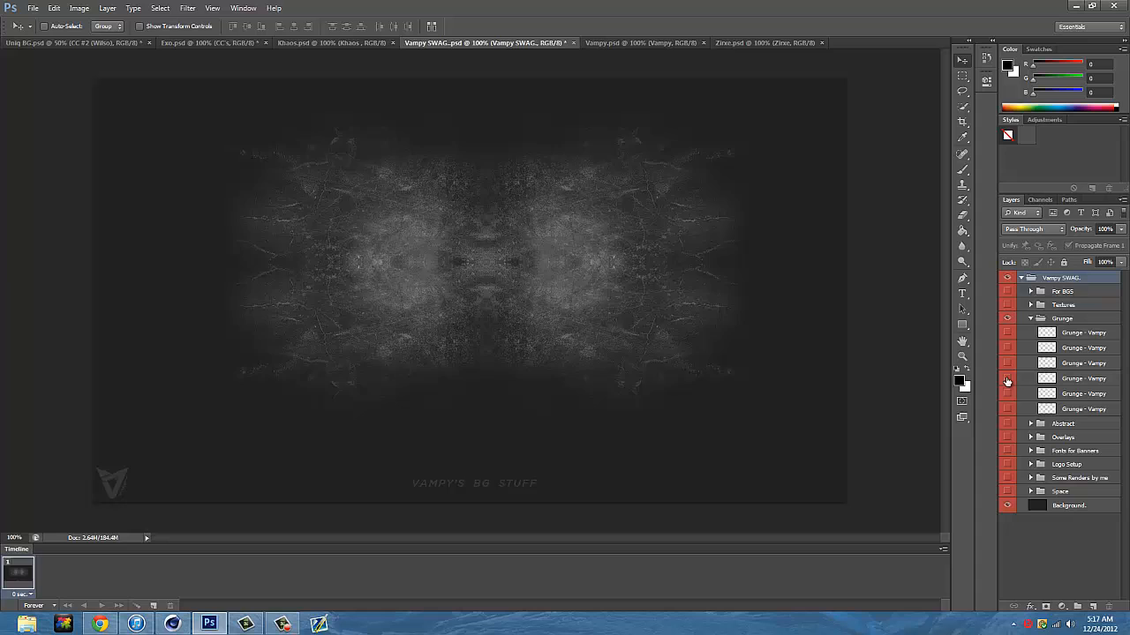
pyautogui.click(1007, 380)
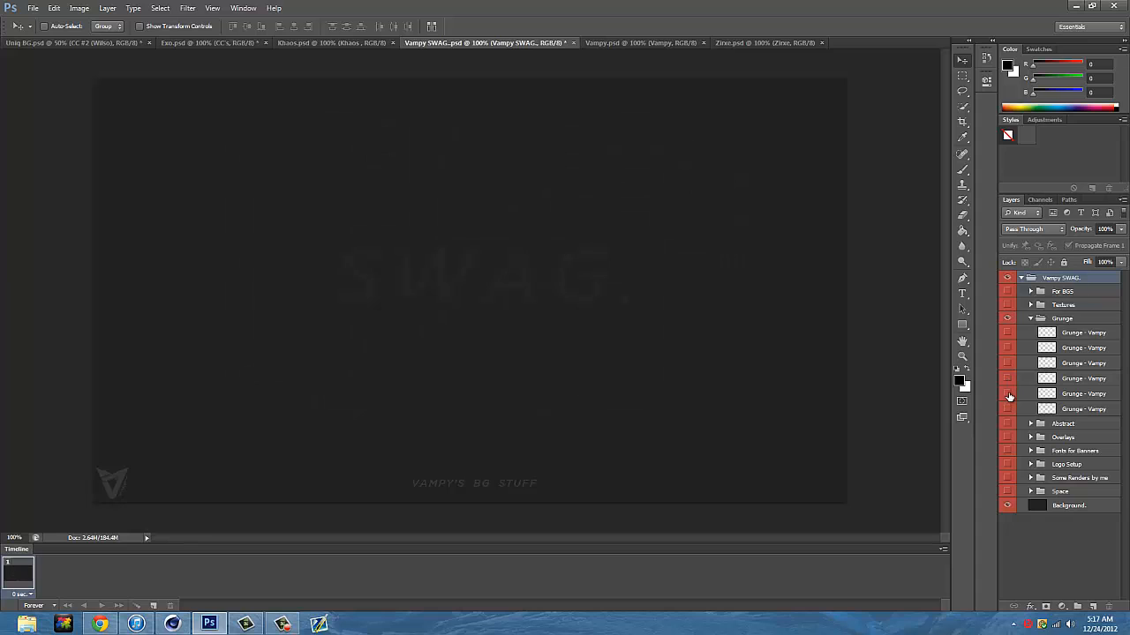
pyautogui.click(1008, 393)
pyautogui.click(1008, 394)
pyautogui.click(1008, 409)
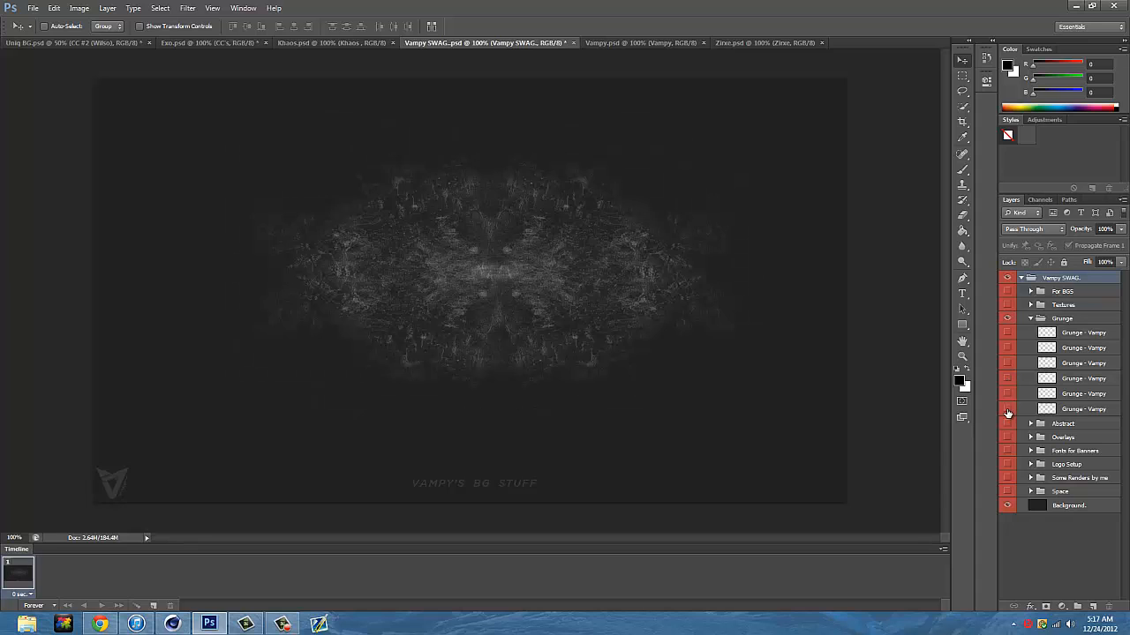
pyautogui.click(1008, 411)
# Show the fifth Grunge - Vampy layer, copy it into Uniq BG.psd and place it over the TUTORIAL text
pyautogui.click(1077, 397)
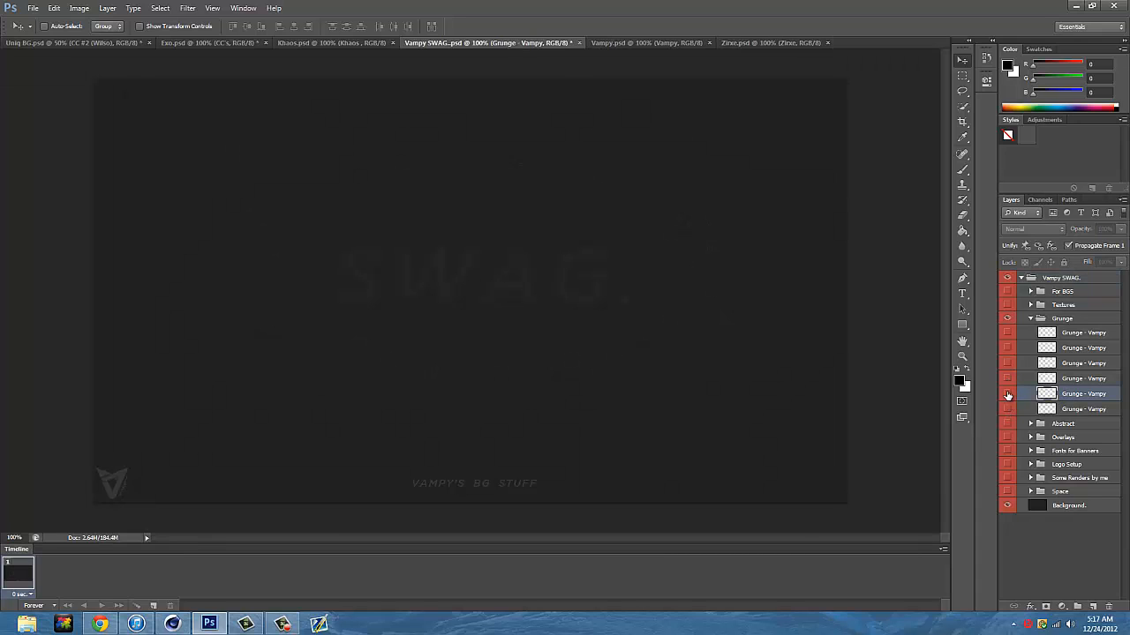
pyautogui.click(1007, 394)
pyautogui.moveTo(517, 298); pyautogui.dragTo(479, 245)
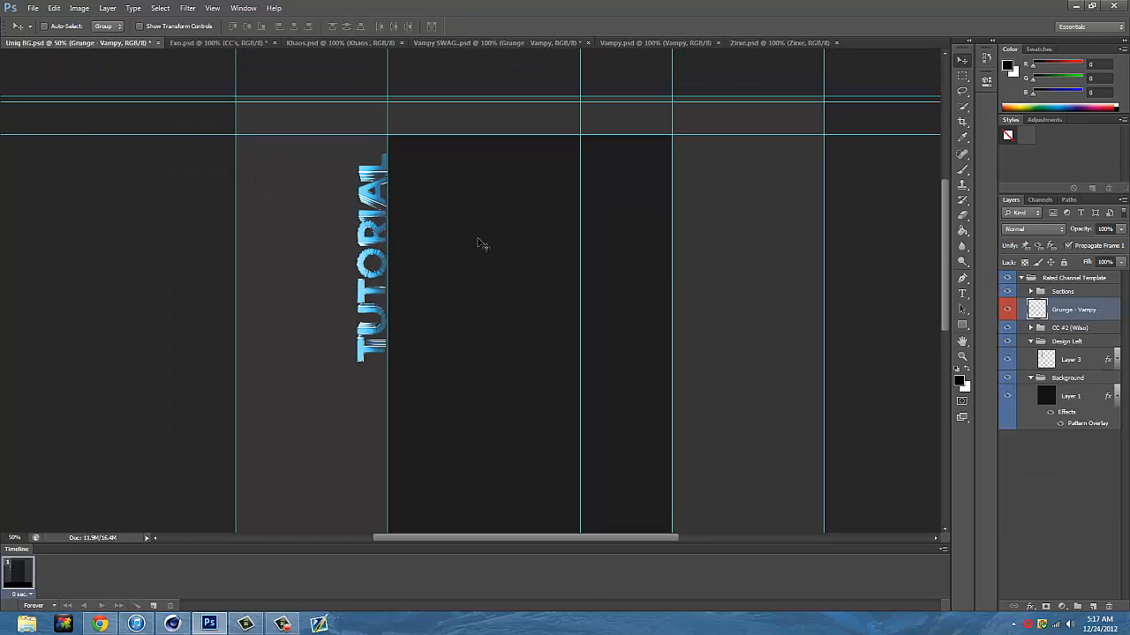
pyautogui.moveTo(363, 233); pyautogui.dragTo(360, 258)
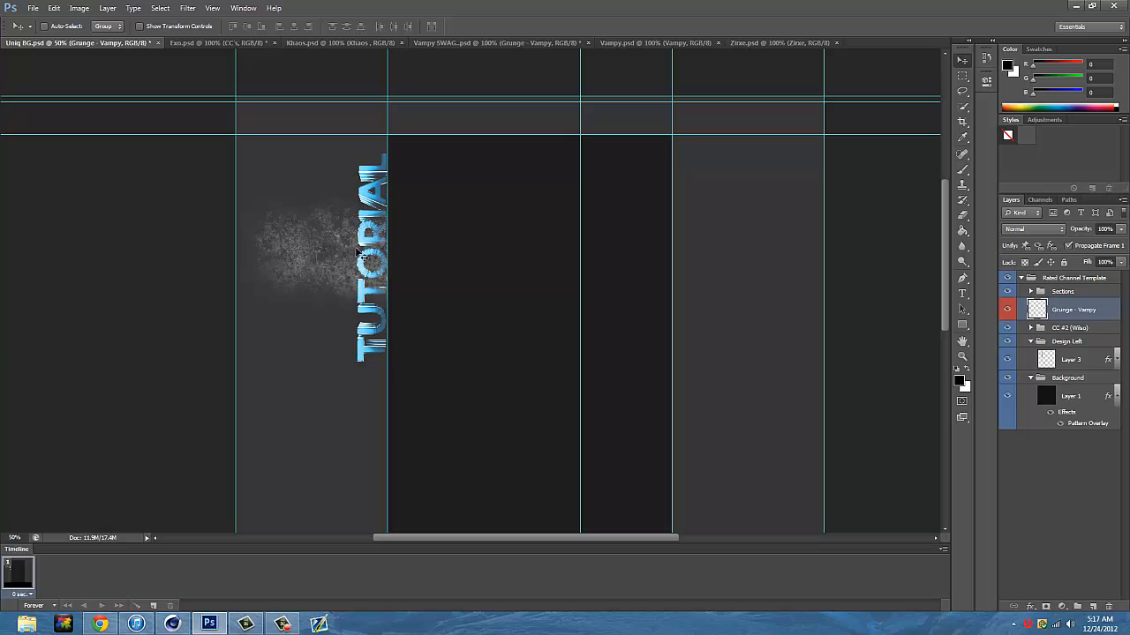
# Rotate the copied grunge layer to vertical, shift it up along the TUTORIAL text and place it below Layer 3 in Design Left
pyautogui.hotkey('ctrl', 't')
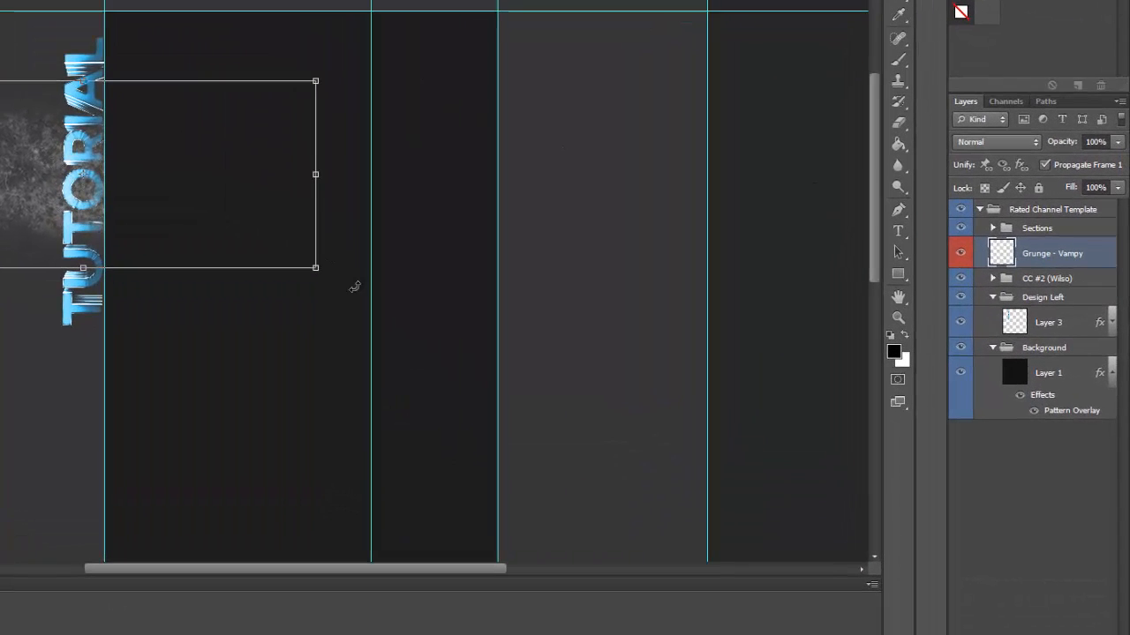
pyautogui.moveTo(567, 333); pyautogui.dragTo(429, 187)
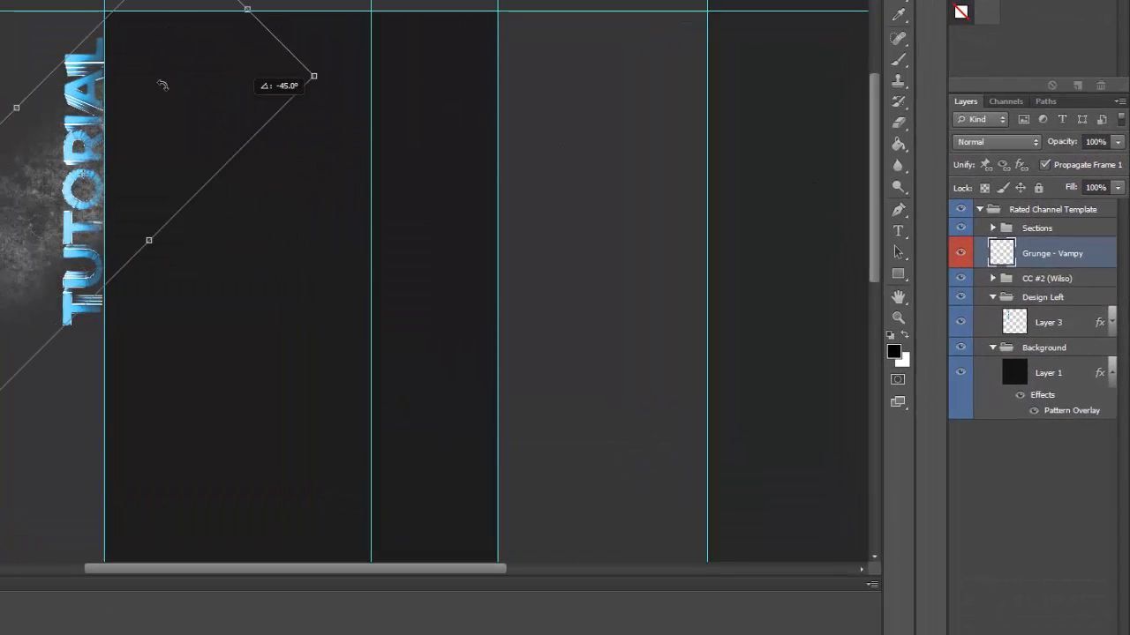
pyautogui.moveTo(162, 85); pyautogui.dragTo(122, 62)
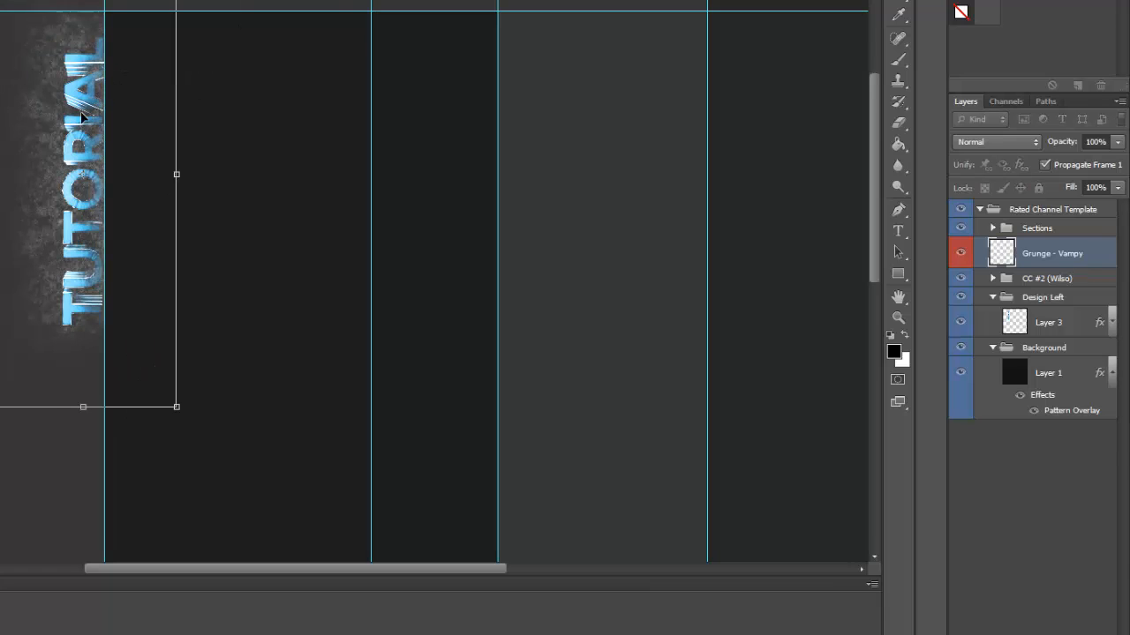
pyautogui.moveTo(78, 164); pyautogui.dragTo(82, 78)
pyautogui.press('Return')
pyautogui.moveTo(1086, 249); pyautogui.dragTo(1055, 336)
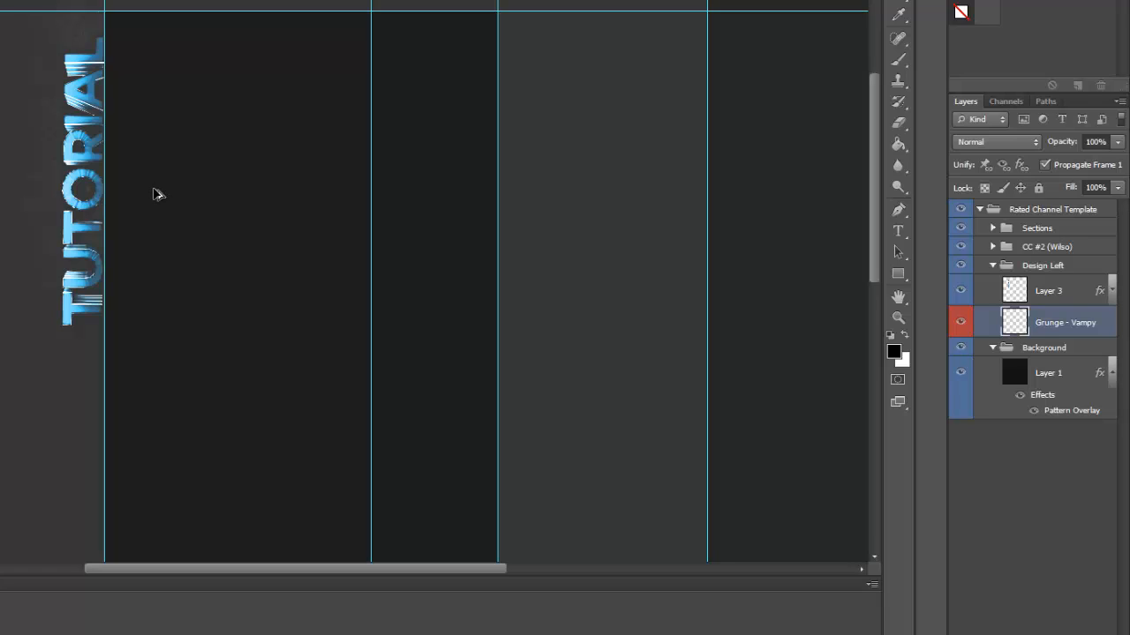
# Duplicate the grunge layer twice, placing each copy further down the strip below the TUTORIAL text
pyautogui.hotkey('ctrl', 'j')
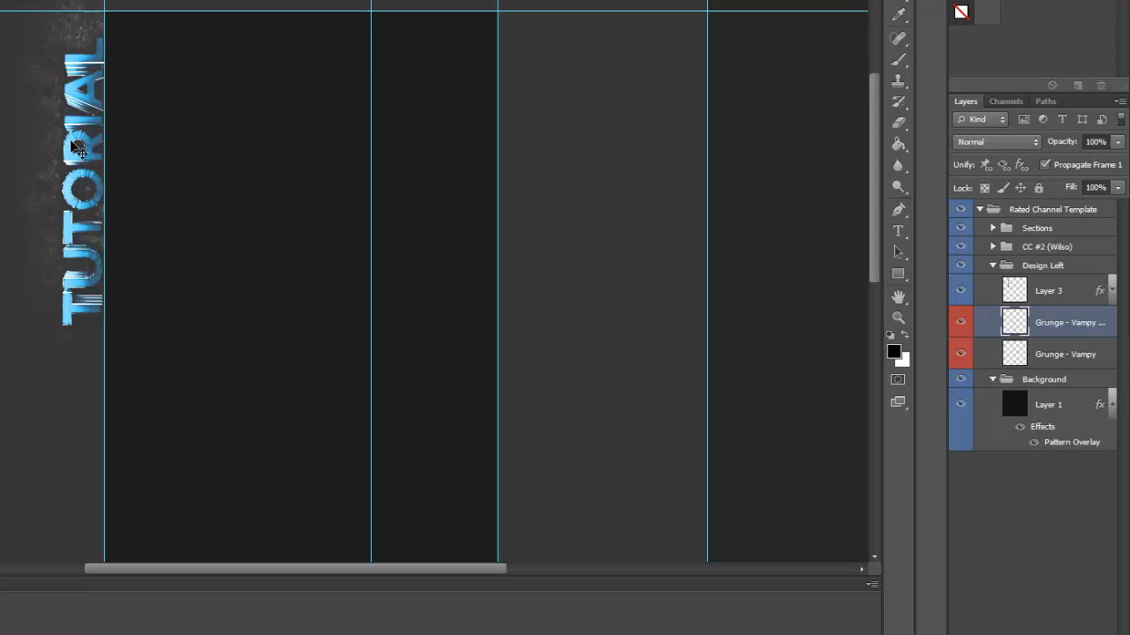
pyautogui.moveTo(73, 142); pyautogui.dragTo(81, 396)
pyautogui.scroll(-5, 129, 323)
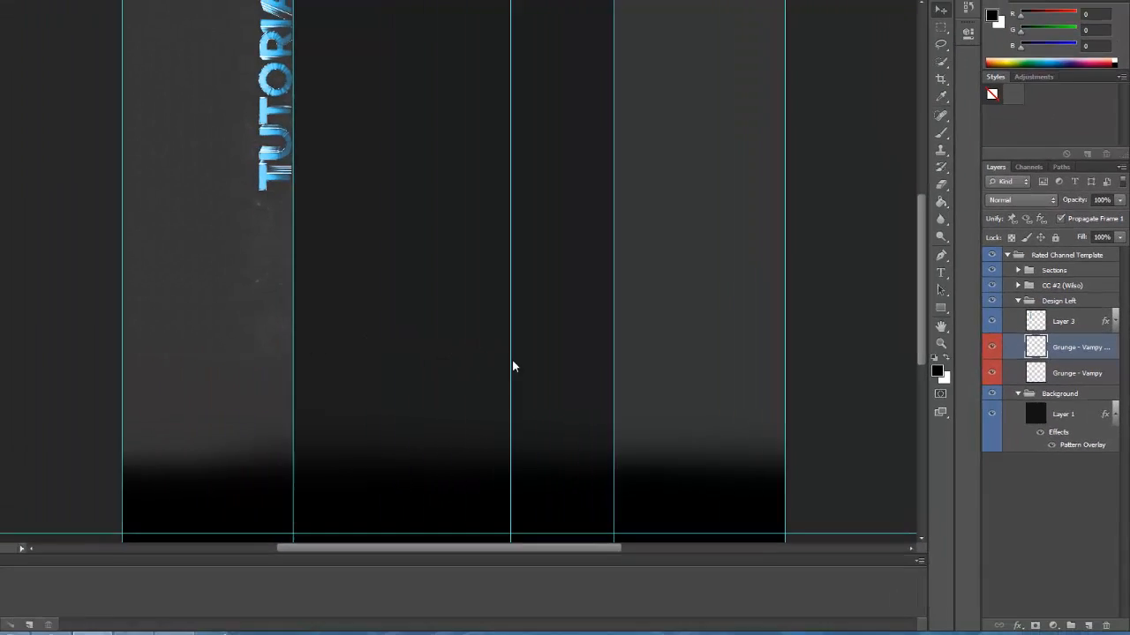
pyautogui.hotkey('ctrl', 'j')
pyautogui.moveTo(375, 297); pyautogui.dragTo(368, 512)
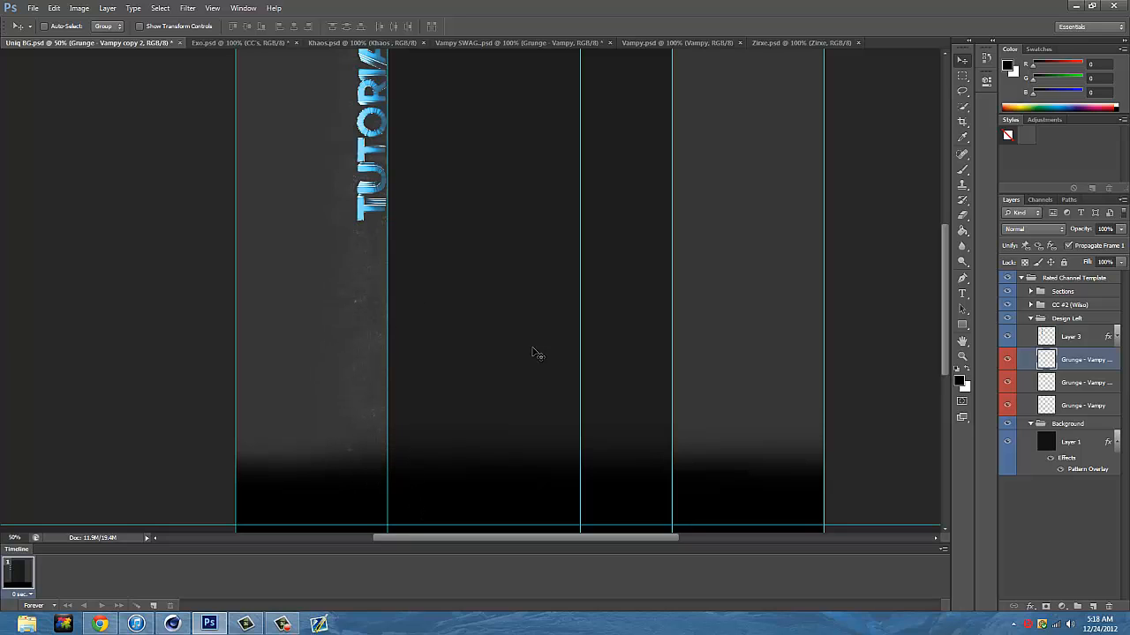
# Merge the three Grunge - Vampy layers in Design Left into one layer
pyautogui.scroll(3, 486, 255)
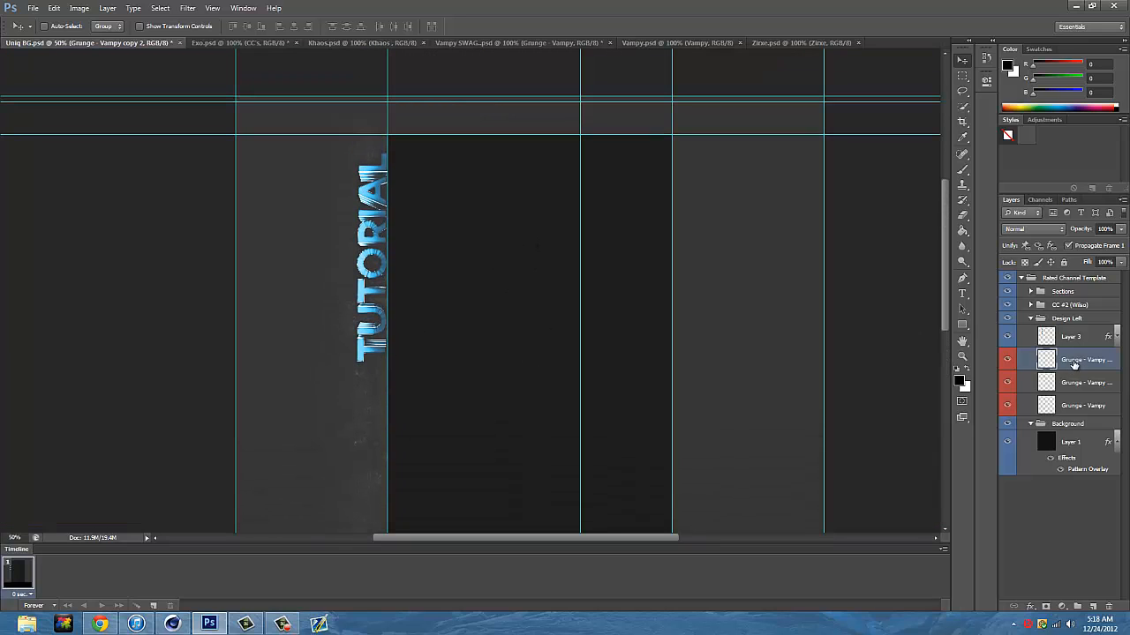
pyautogui.keyDown('shift'); pyautogui.click(1075, 403); pyautogui.keyUp('shift')
pyautogui.rightClick(1092, 364)
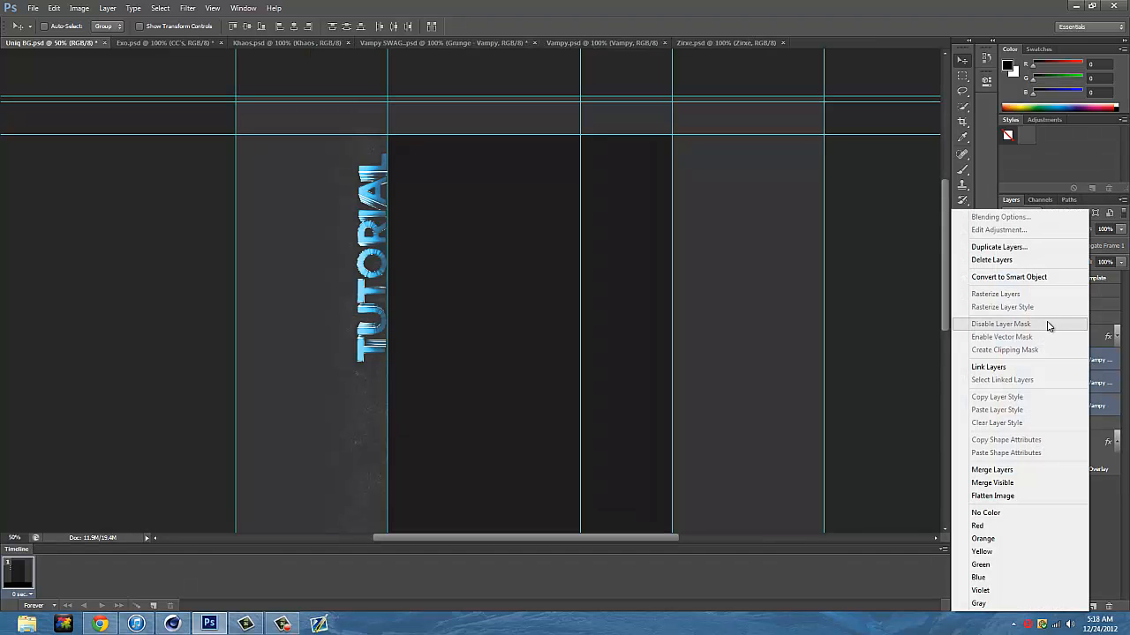
pyautogui.click(992, 471)
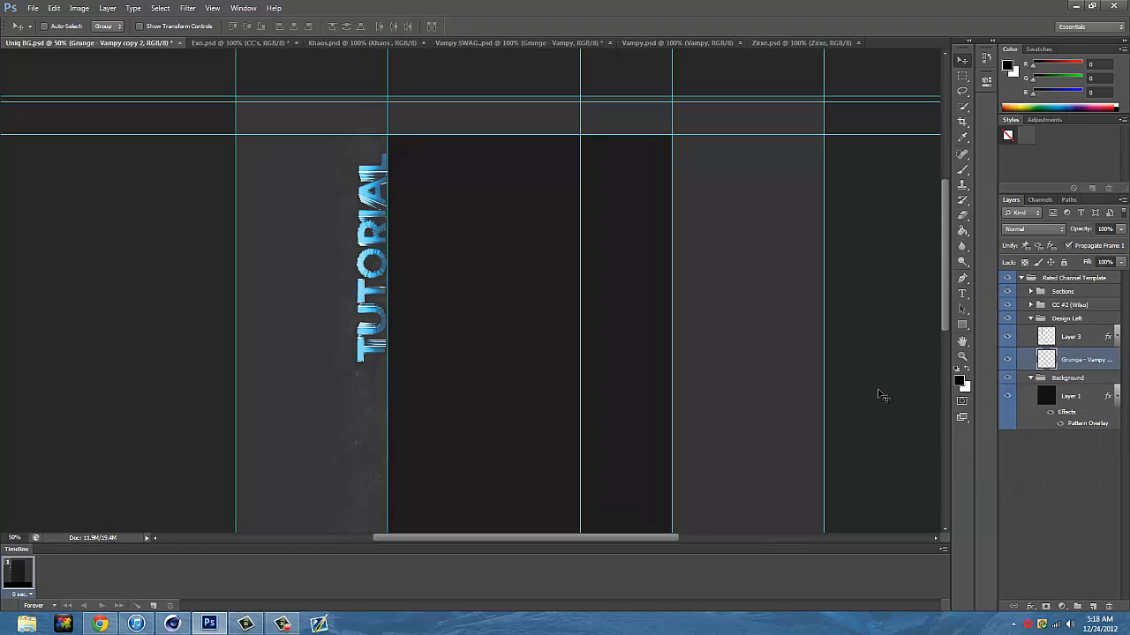
# Return to Vampy SWAG..psd, hide the fifth grunge layer and compare the other Grunge - Vampy layers by toggling their visibility
pyautogui.click(529, 43)
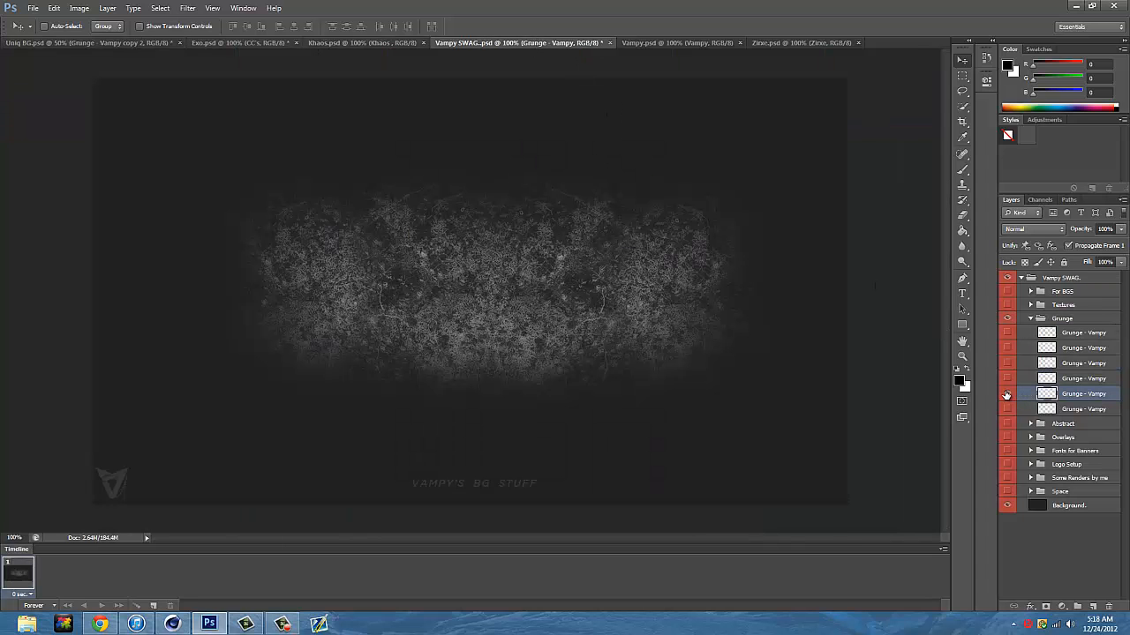
pyautogui.click(1006, 395)
pyautogui.click(1007, 410)
pyautogui.click(1007, 410)
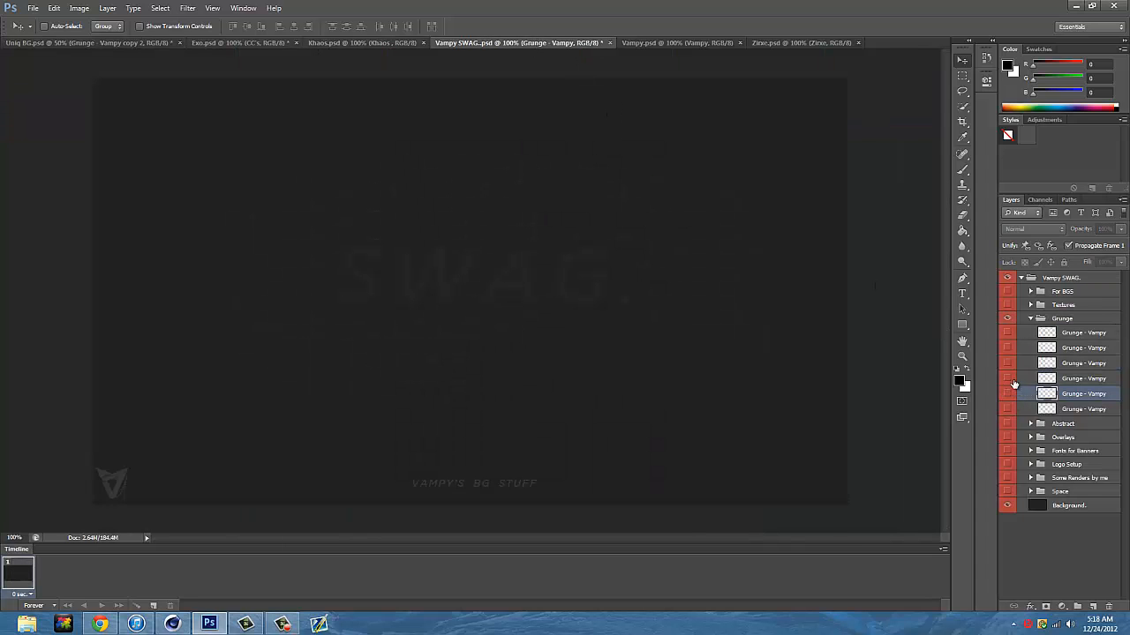
pyautogui.click(1008, 363)
pyautogui.click(1006, 361)
pyautogui.click(1006, 350)
pyautogui.click(1006, 349)
pyautogui.click(1007, 333)
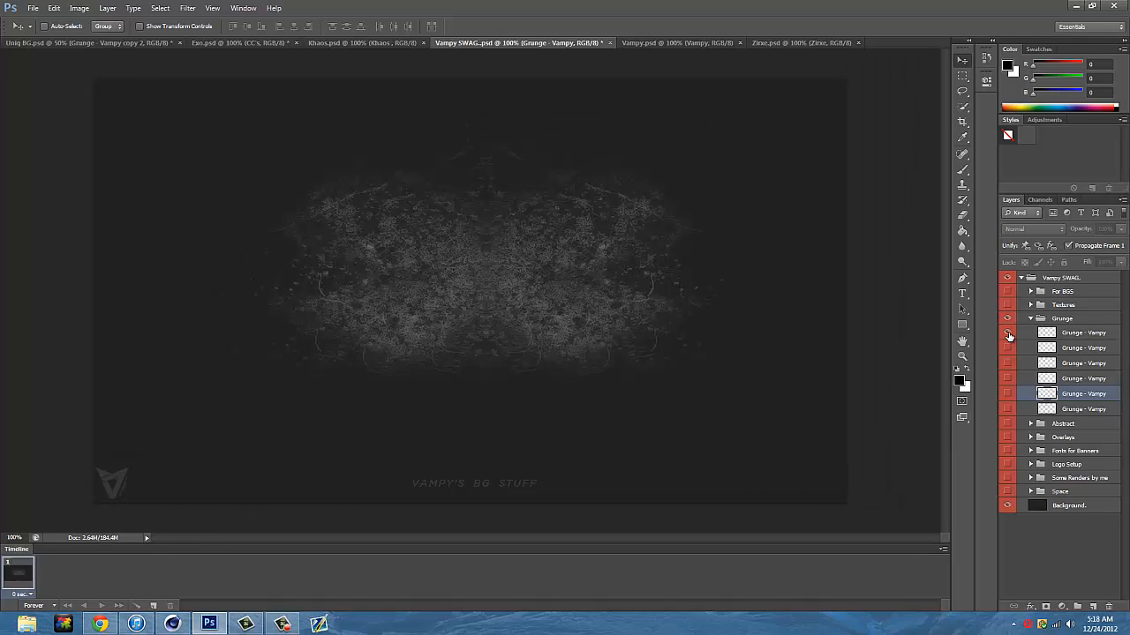
pyautogui.click(1007, 332)
# Show the first Grunge - Vampy layer and copy it into Uniq BG.psd, directly below Layer 3 in Design Left
pyautogui.click(1014, 333)
pyautogui.click(1006, 332)
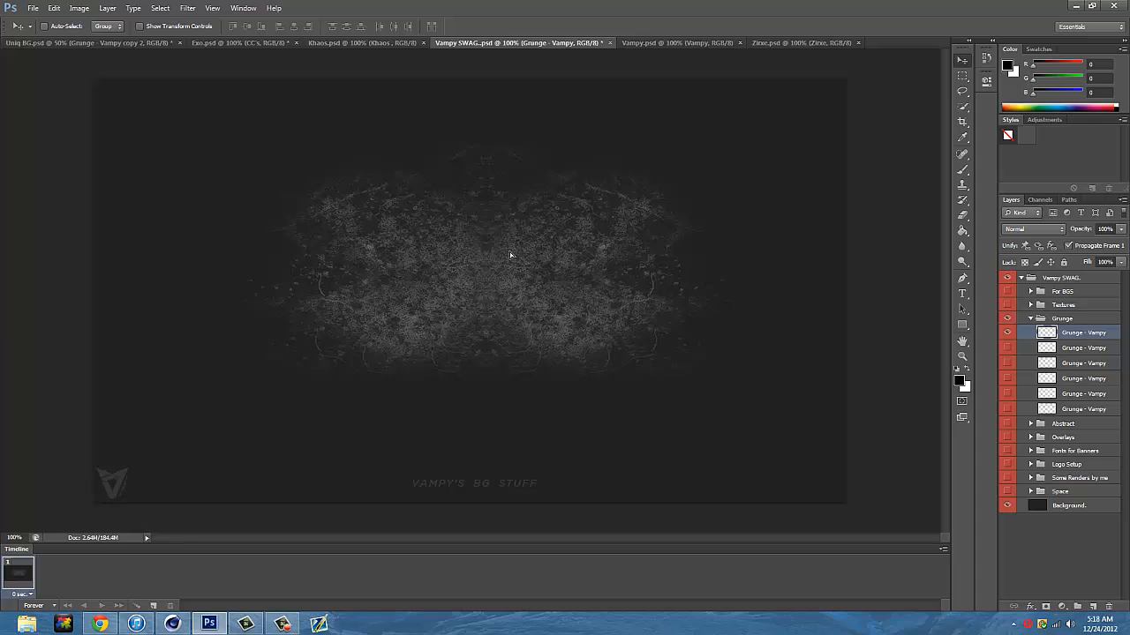
pyautogui.moveTo(510, 255); pyautogui.dragTo(357, 255)
pyautogui.click(111, 46)
# Rotate the new grunge layer to vertical and move it up to the upper end of the TUTORIAL text
pyautogui.hotkey('ctrl', 't')
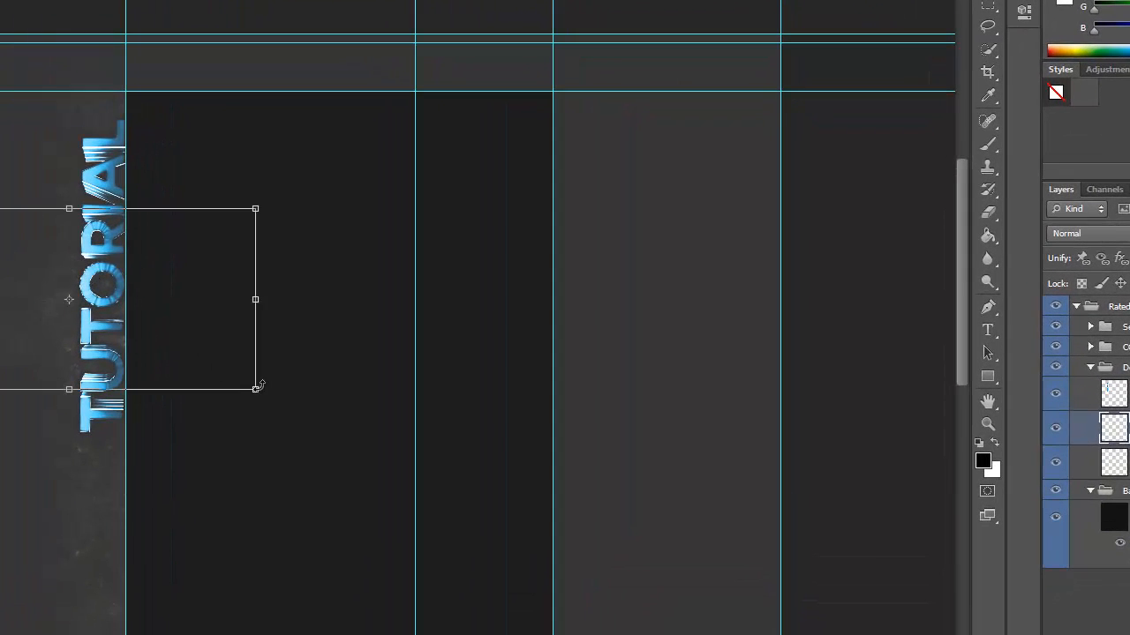
pyautogui.moveTo(258, 387); pyautogui.dragTo(128, 147)
pyautogui.moveTo(68, 263); pyautogui.dragTo(95, 63)
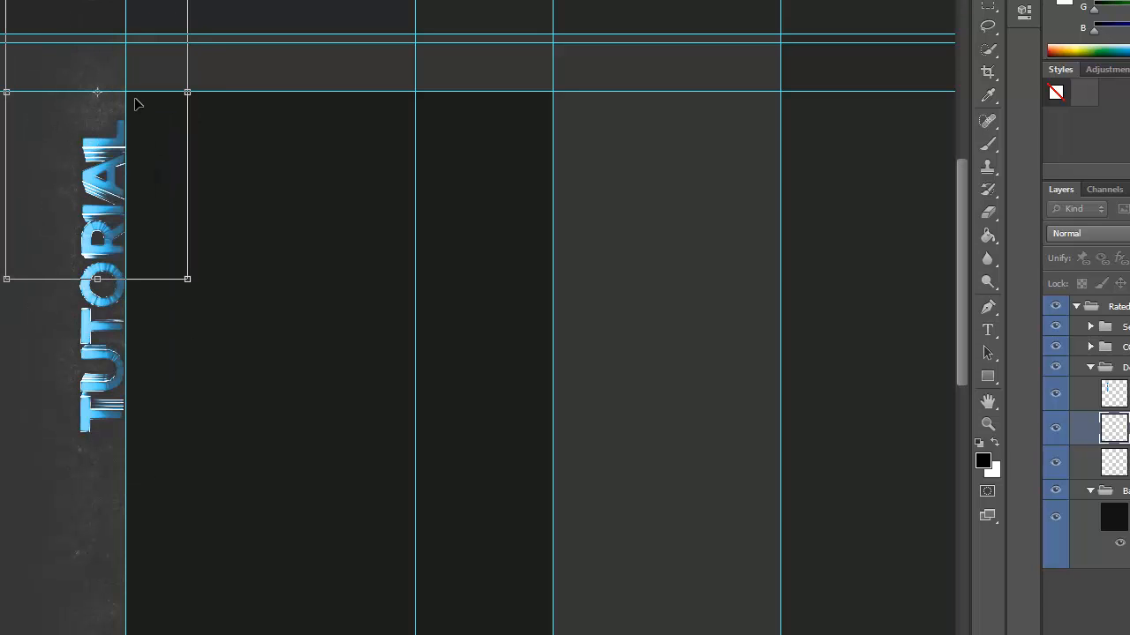
pyautogui.press('Return')
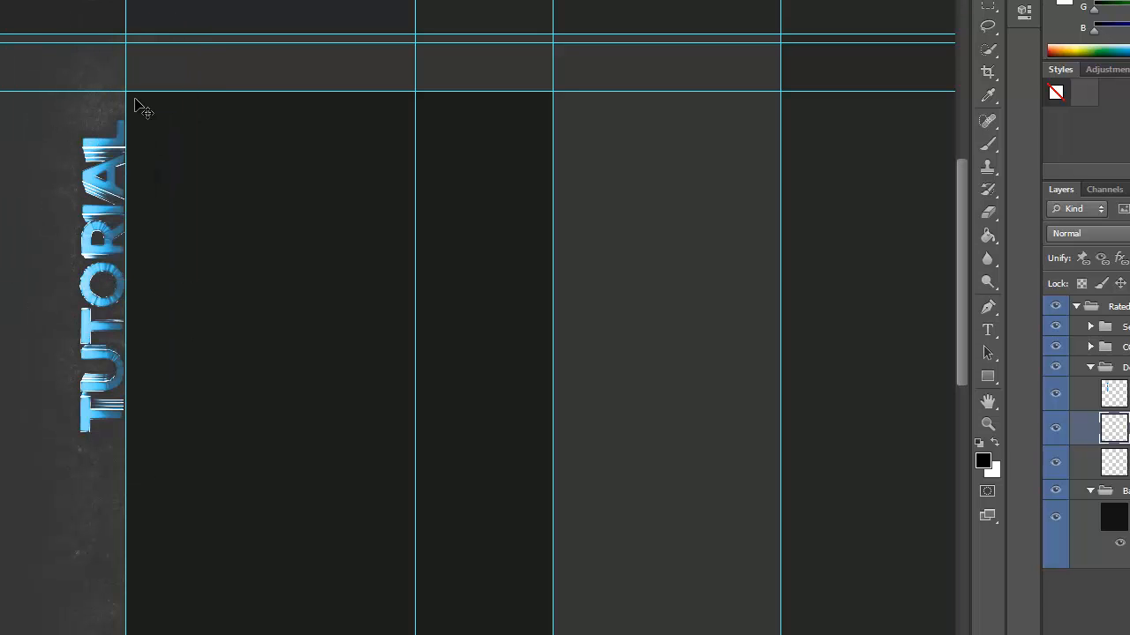
# Duplicate the new grunge layer twice, placing one copy along the TUTORIAL text and the other below it
pyautogui.hotkey('ctrl', 'j')
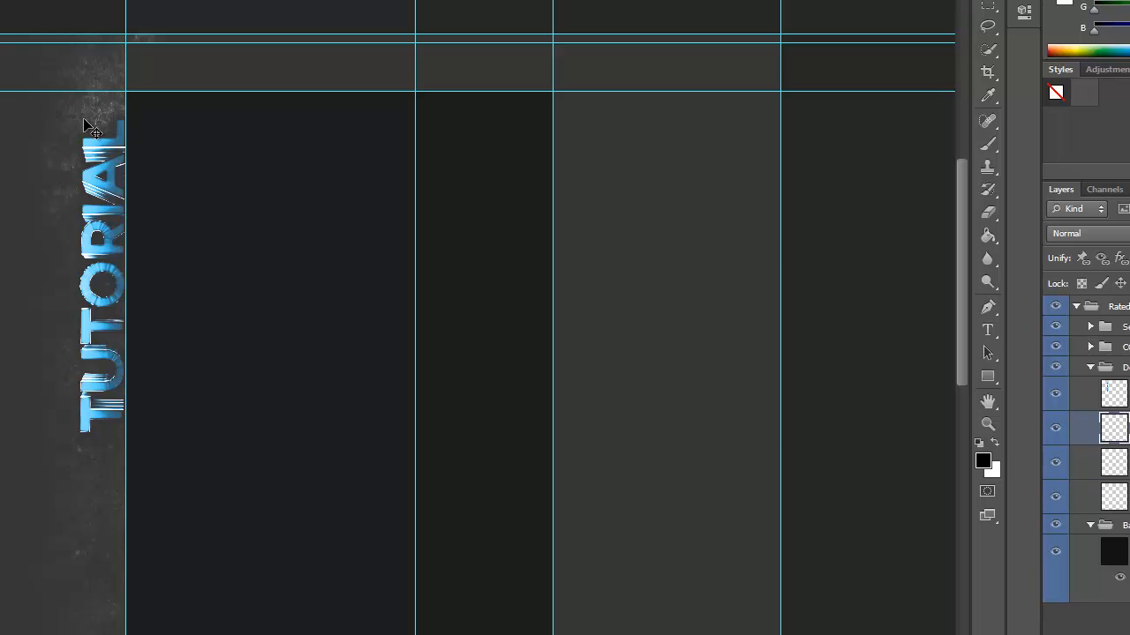
pyautogui.moveTo(84, 120); pyautogui.dragTo(106, 381)
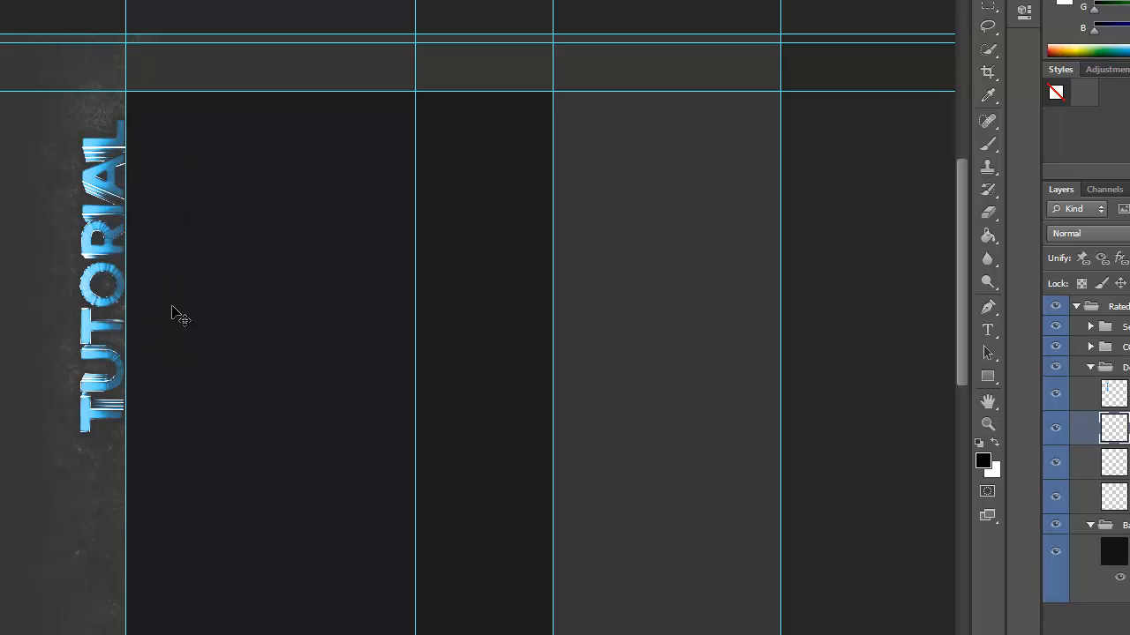
pyautogui.moveTo(96, 297); pyautogui.dragTo(94, 541)
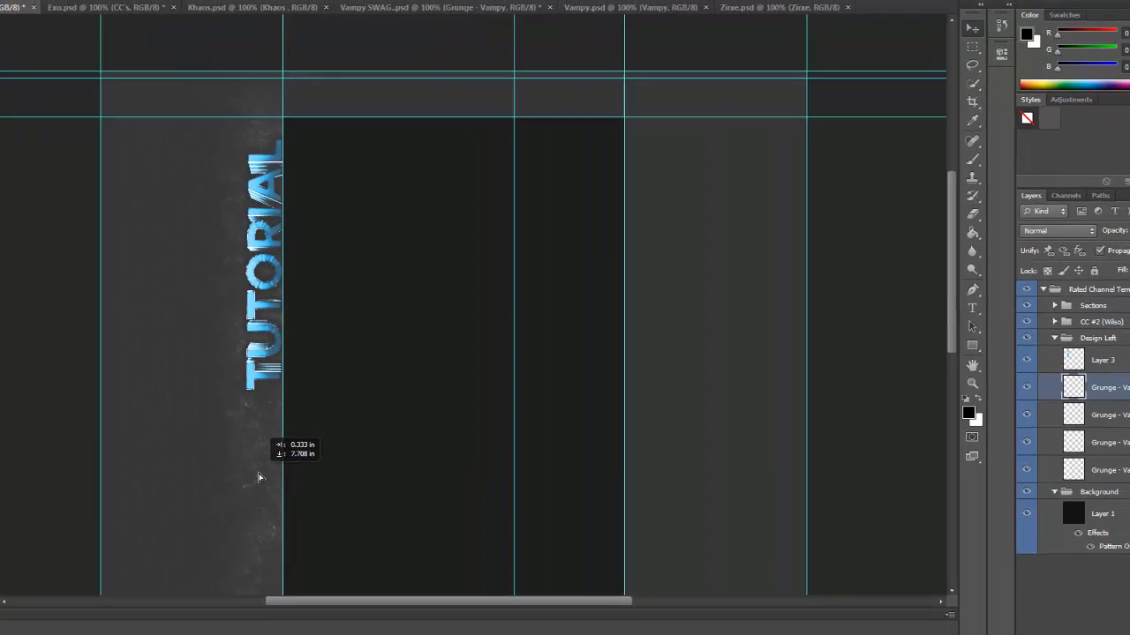
pyautogui.moveTo(260, 477); pyautogui.dragTo(262, 477)
# Duplicate the lowest grunge copy once more and move it down to the black fade at the foot of the background
pyautogui.scroll(-8, 280, 471)
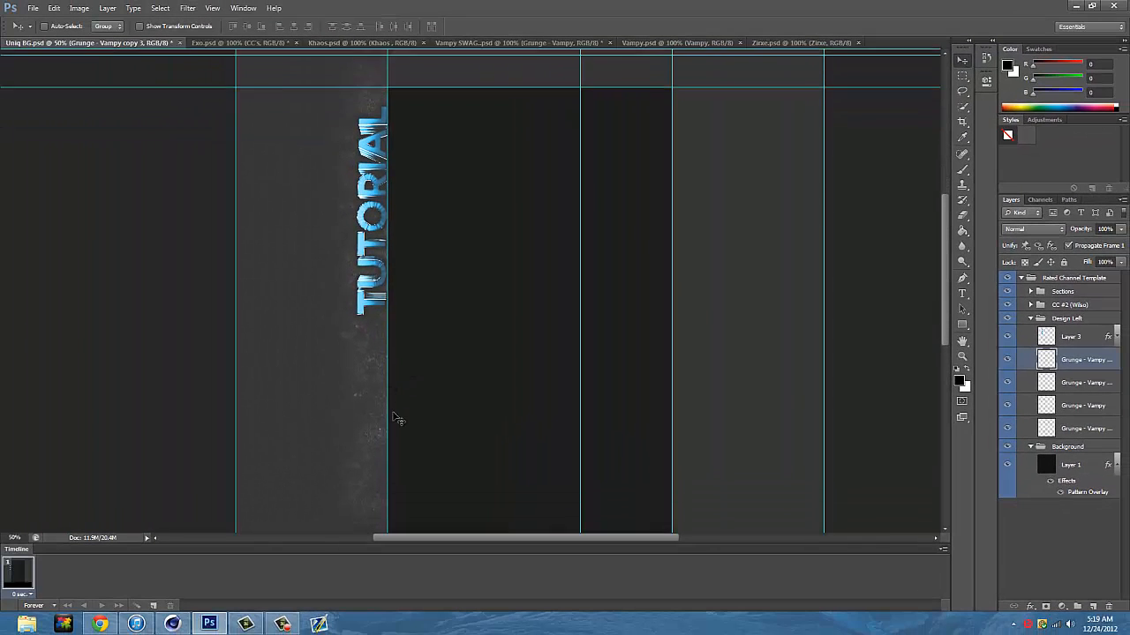
pyautogui.hotkey('ctrl', 'j')
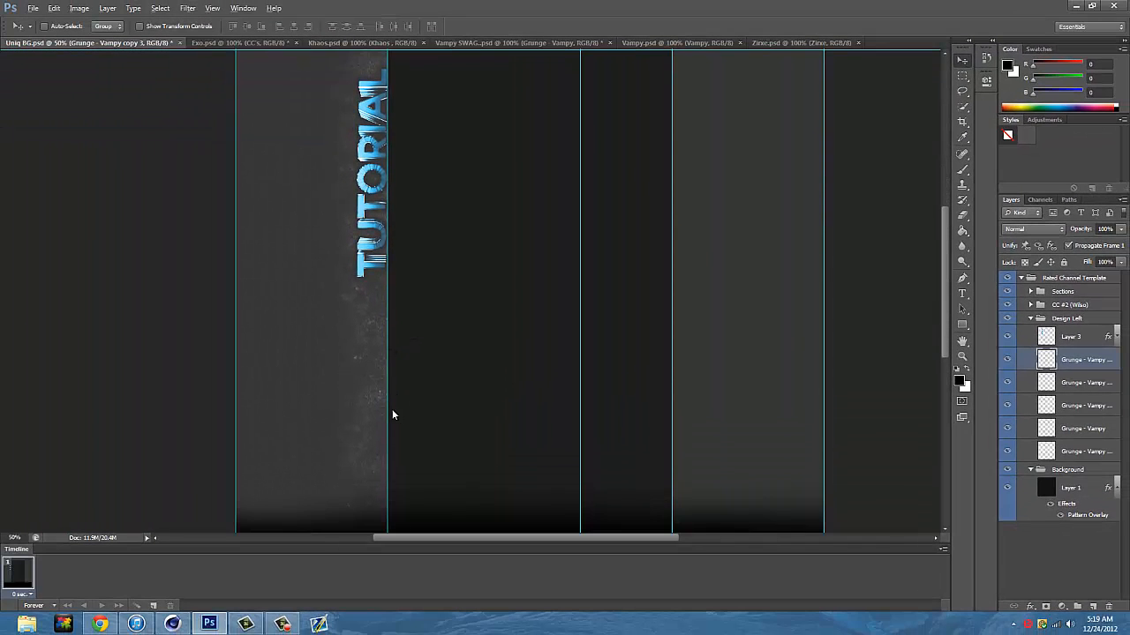
pyautogui.scroll(-3, 330, 353)
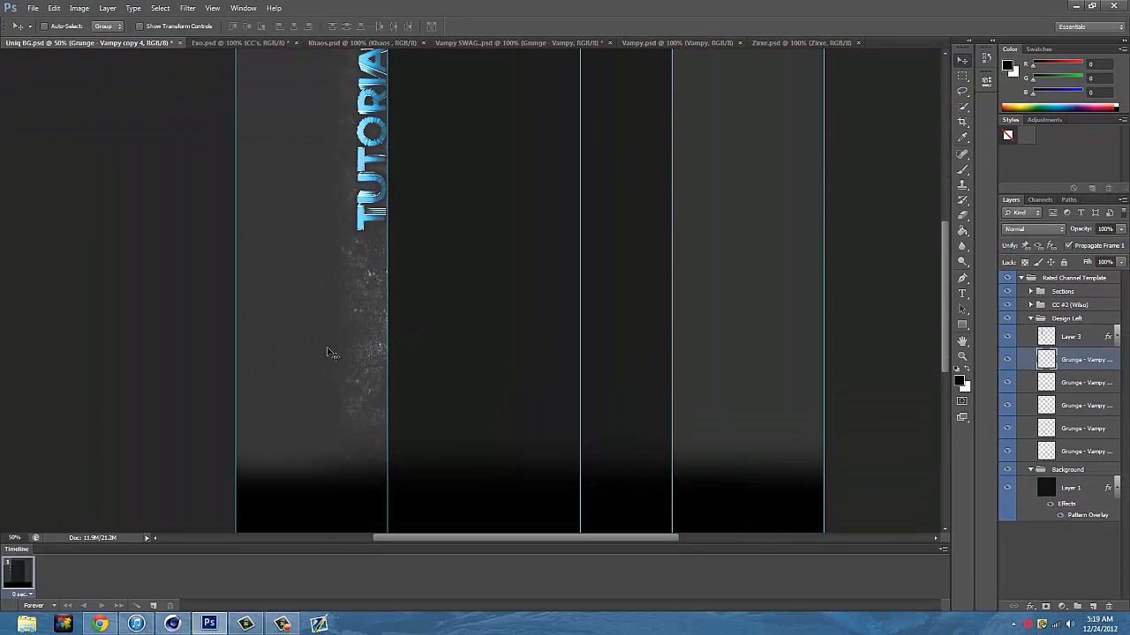
pyautogui.moveTo(365, 297); pyautogui.dragTo(374, 478)
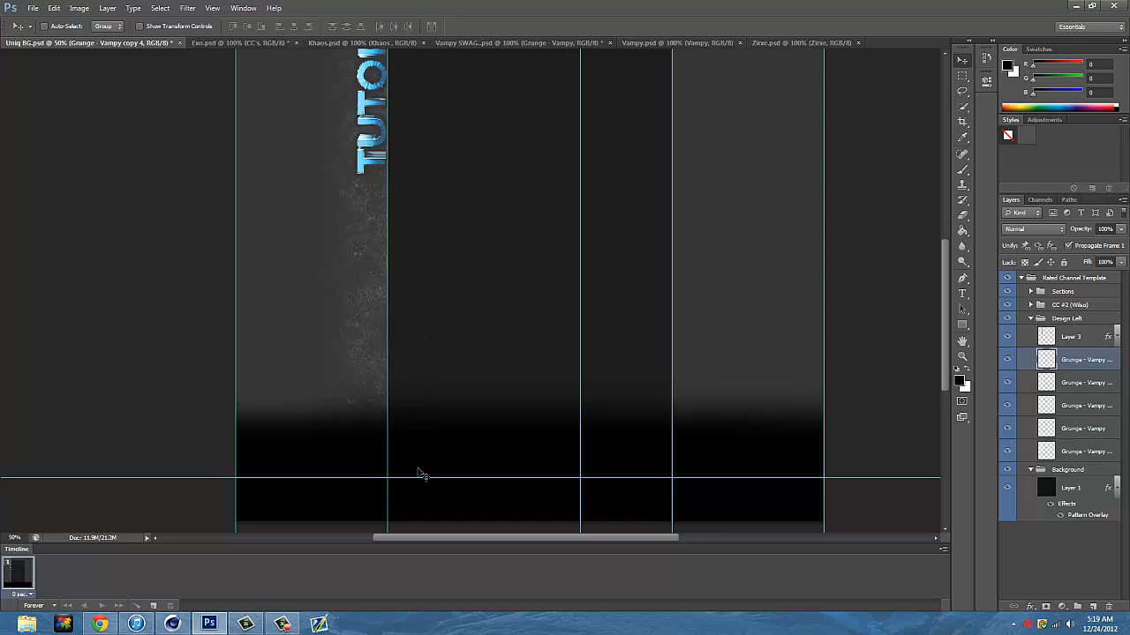
# Merge the top three Grunge - Vampy layers in the Design Left group into one layer
pyautogui.keyDown('shift'); pyautogui.click(1082, 405); pyautogui.keyUp('shift')
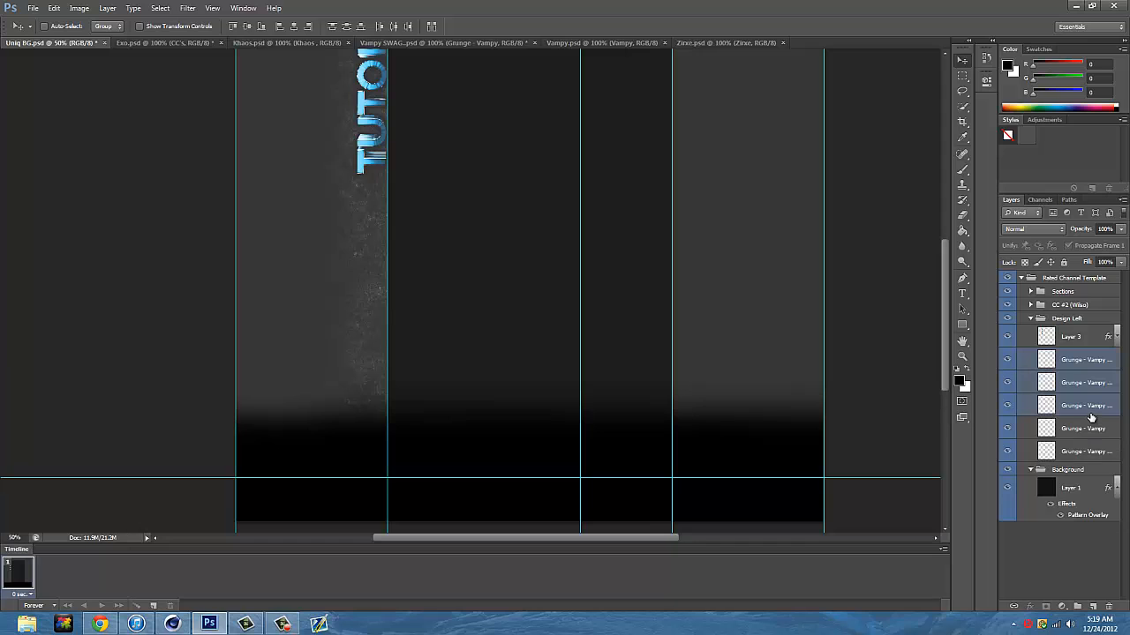
pyautogui.rightClick(1094, 413)
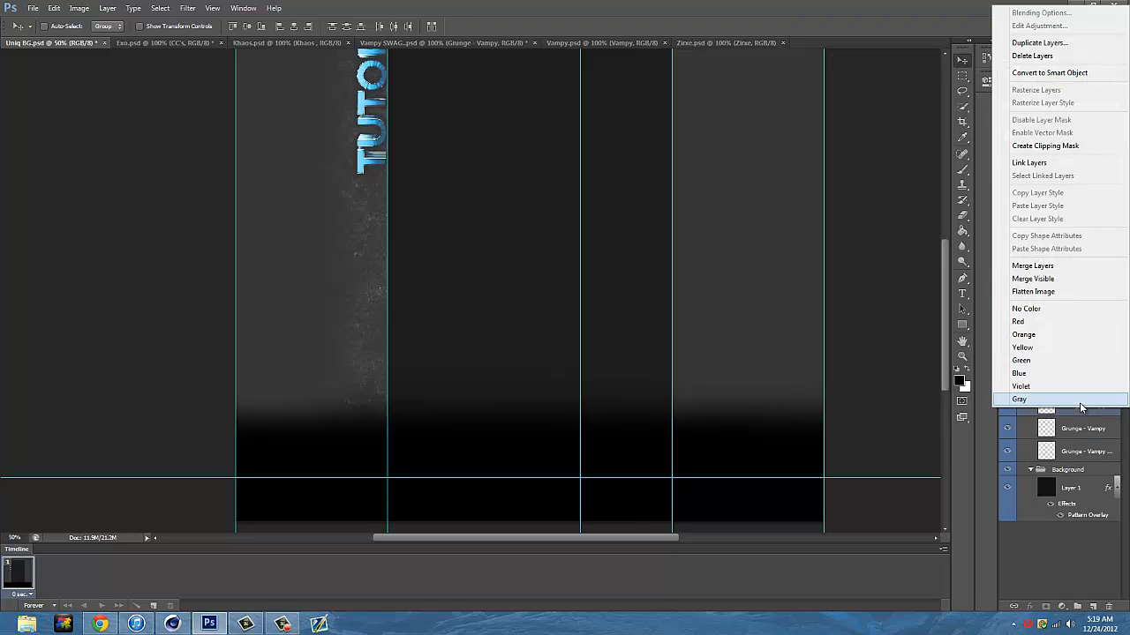
pyautogui.click(1050, 267)
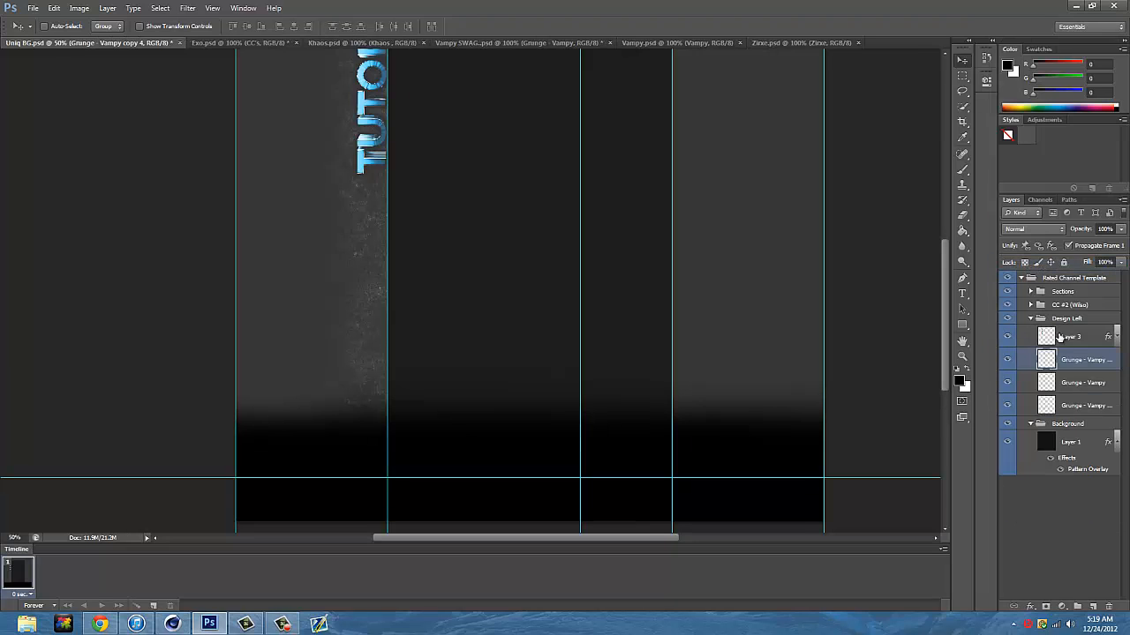
# Check the two lower Grunge - Vampy layers by toggling their visibility, and merge them into one layer
pyautogui.click(1076, 388)
pyautogui.click(1076, 406)
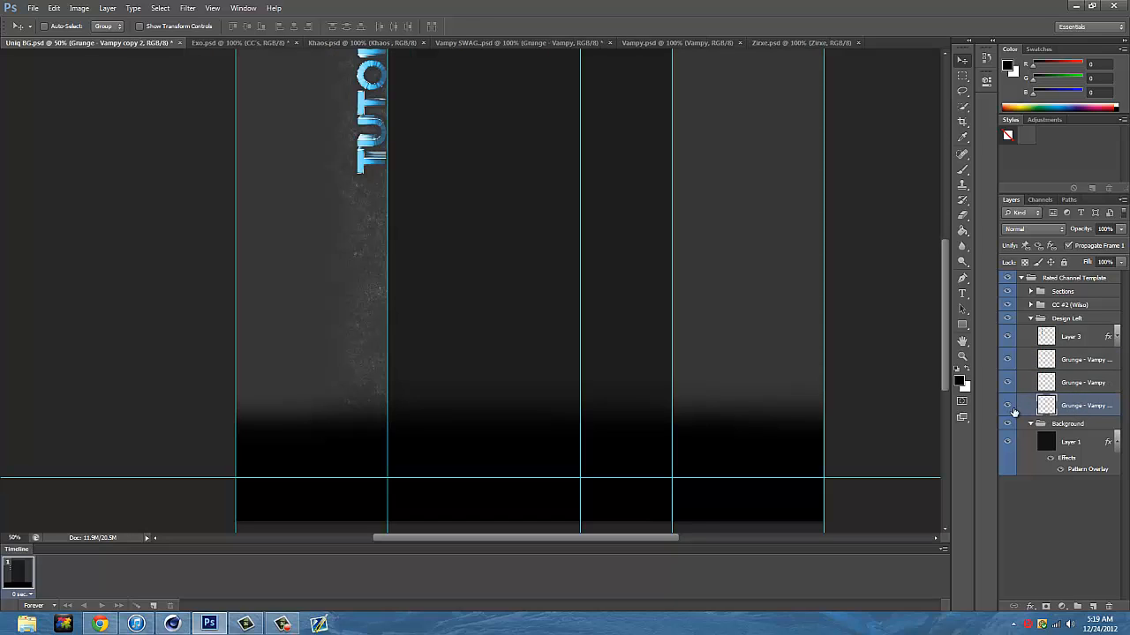
pyautogui.click(1008, 410)
pyautogui.click(1008, 410)
pyautogui.click(1009, 383)
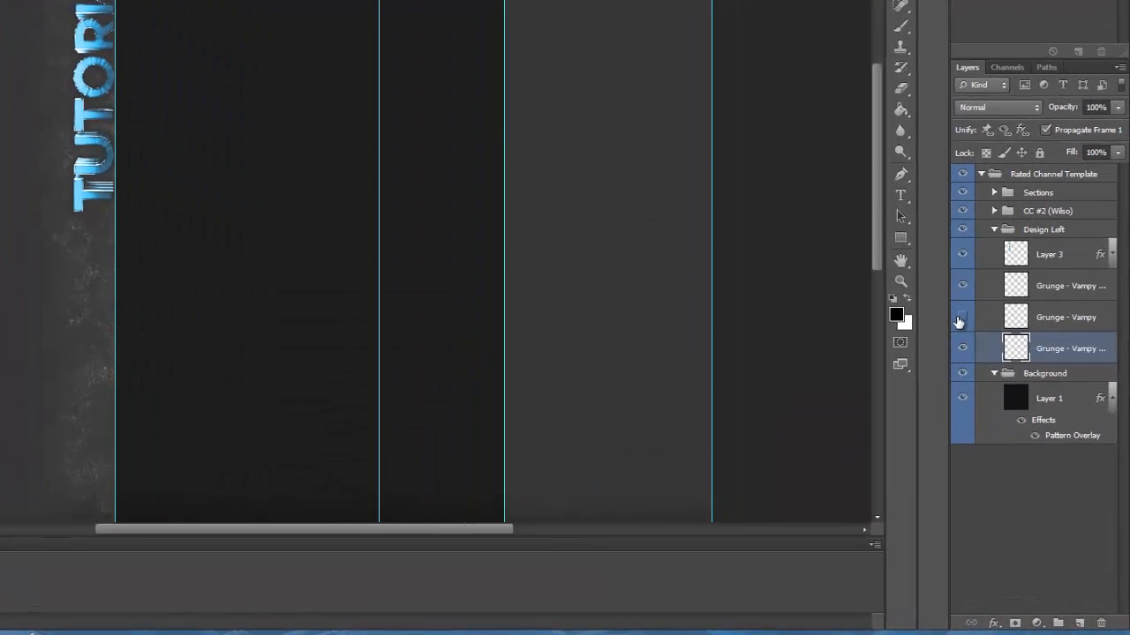
pyautogui.click(961, 320)
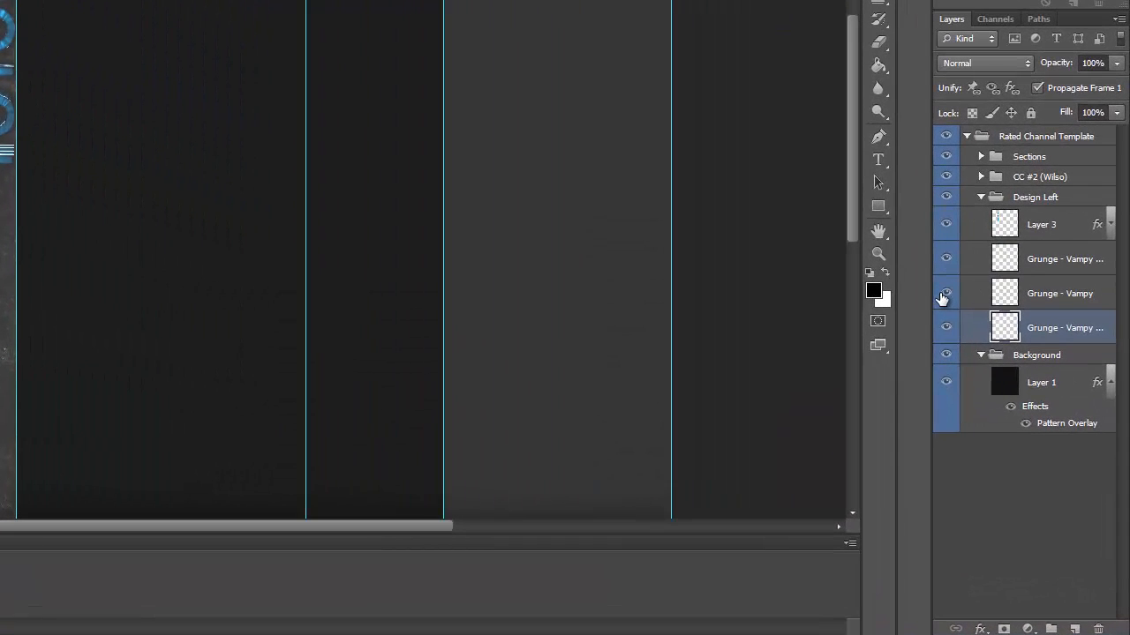
pyautogui.click(1080, 322)
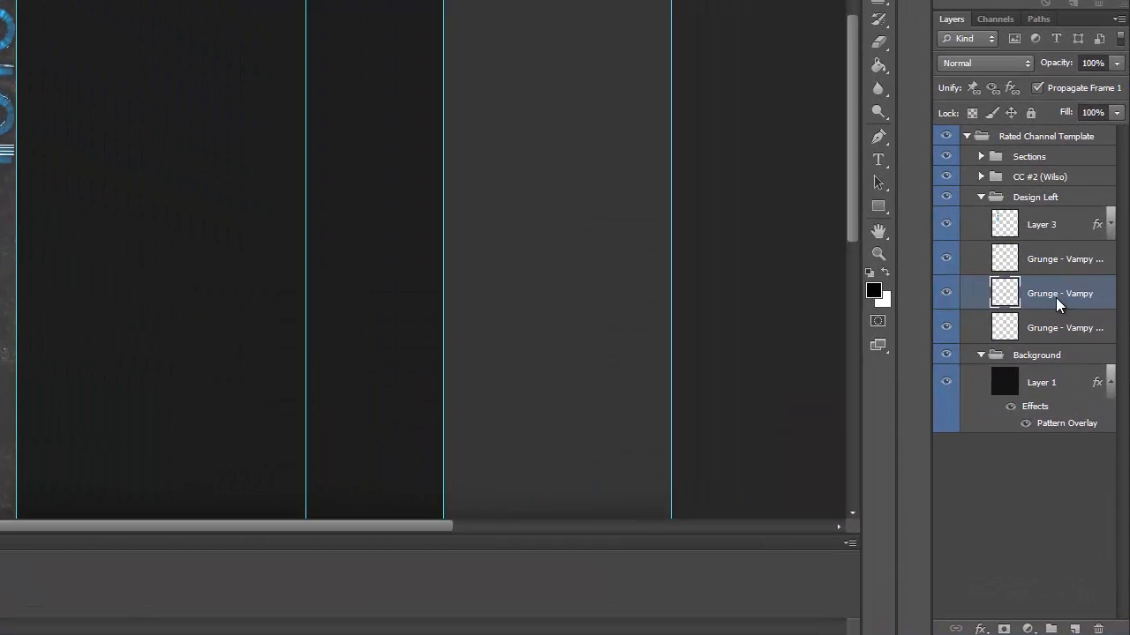
pyautogui.rightClick(1057, 297)
pyautogui.click(909, 424)
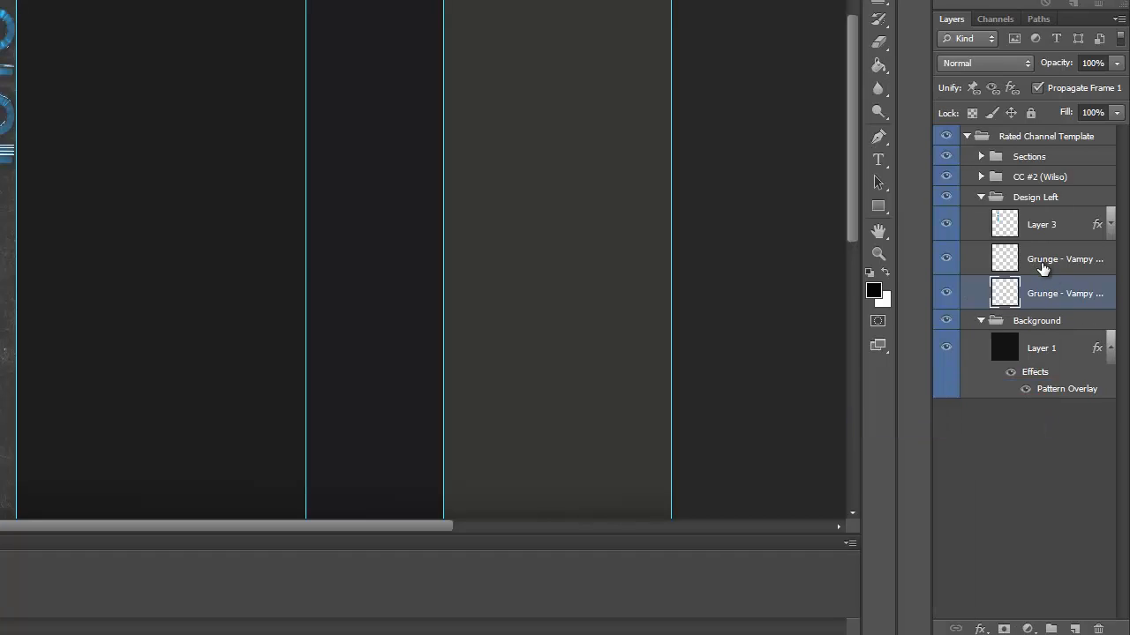
# Set the upper merged grunge layer's opacity to 45% and the lower one's to 75%
pyautogui.click(1043, 265)
pyautogui.click(1116, 63)
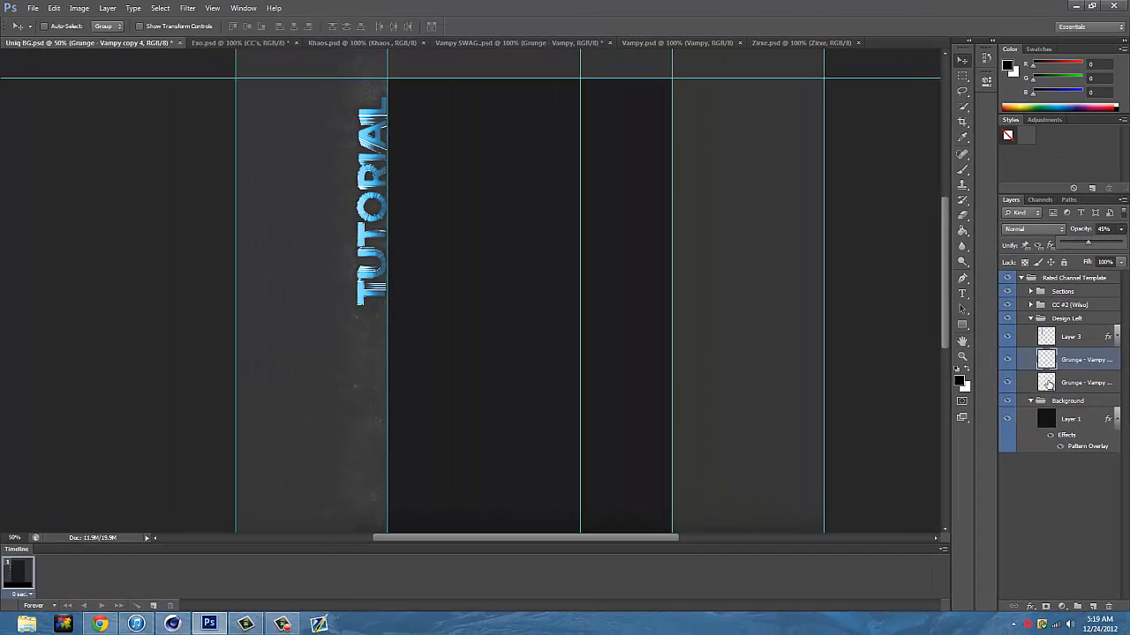
pyautogui.click(1081, 384)
pyautogui.click(1105, 380)
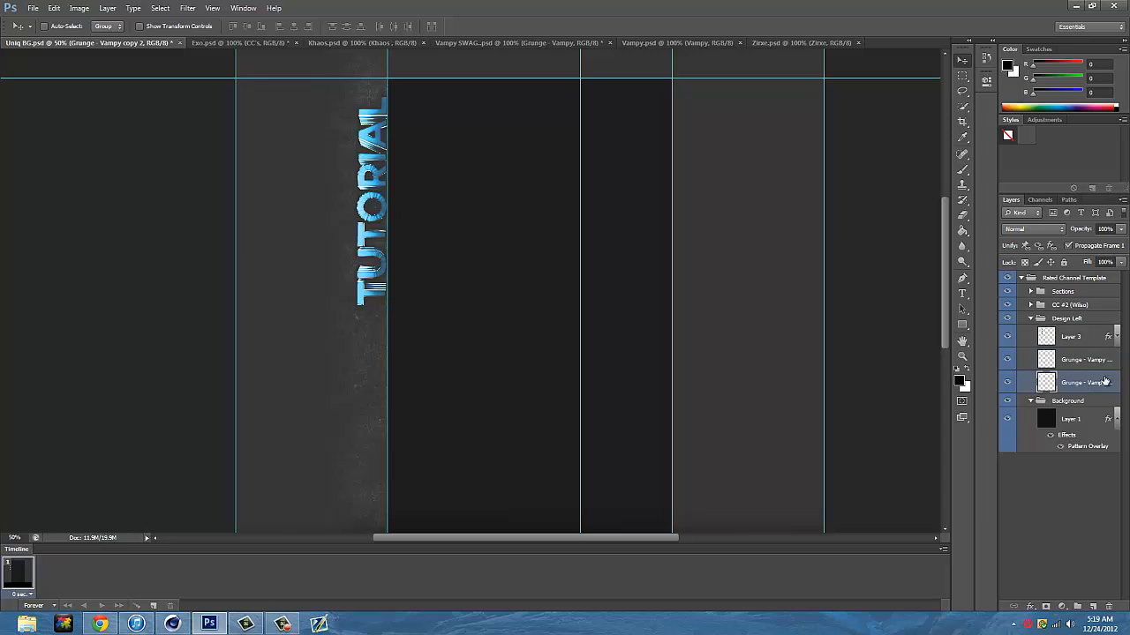
pyautogui.click(1120, 230)
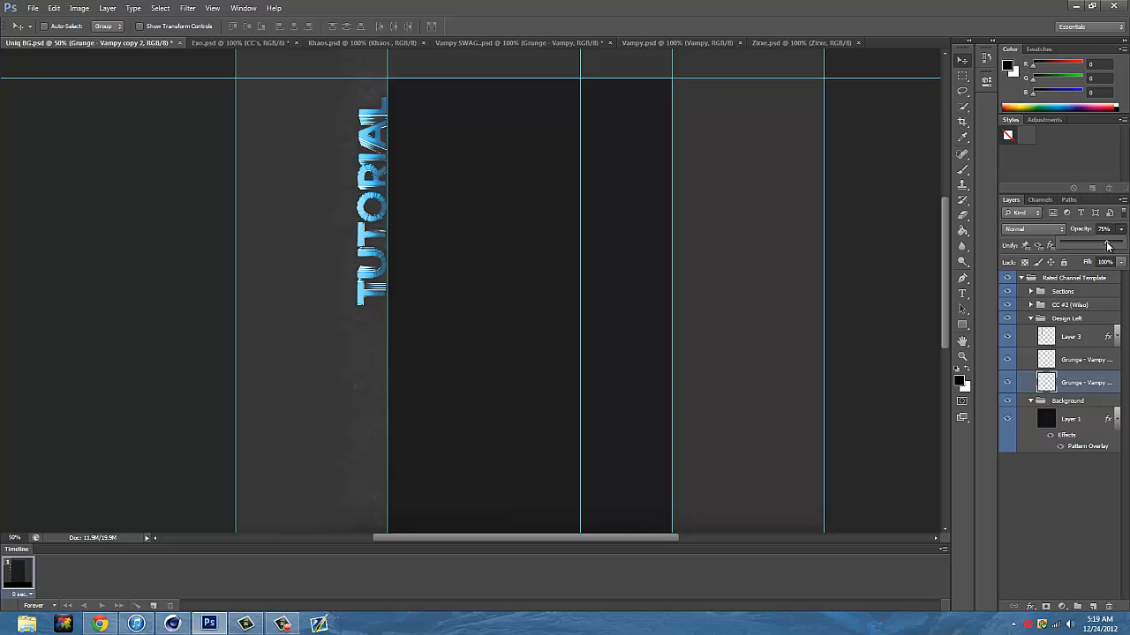
pyautogui.click(1076, 386)
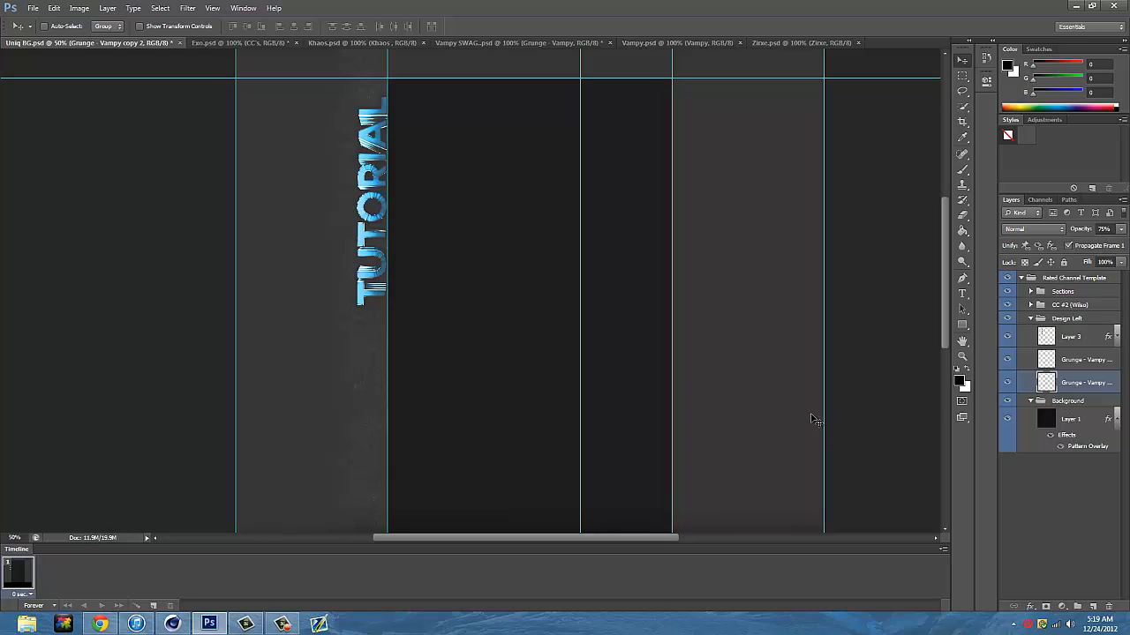
# Move the TUTORIAL text on Layer 3 slightly down and nudge it just left of the vertical guide
pyautogui.click(1095, 339)
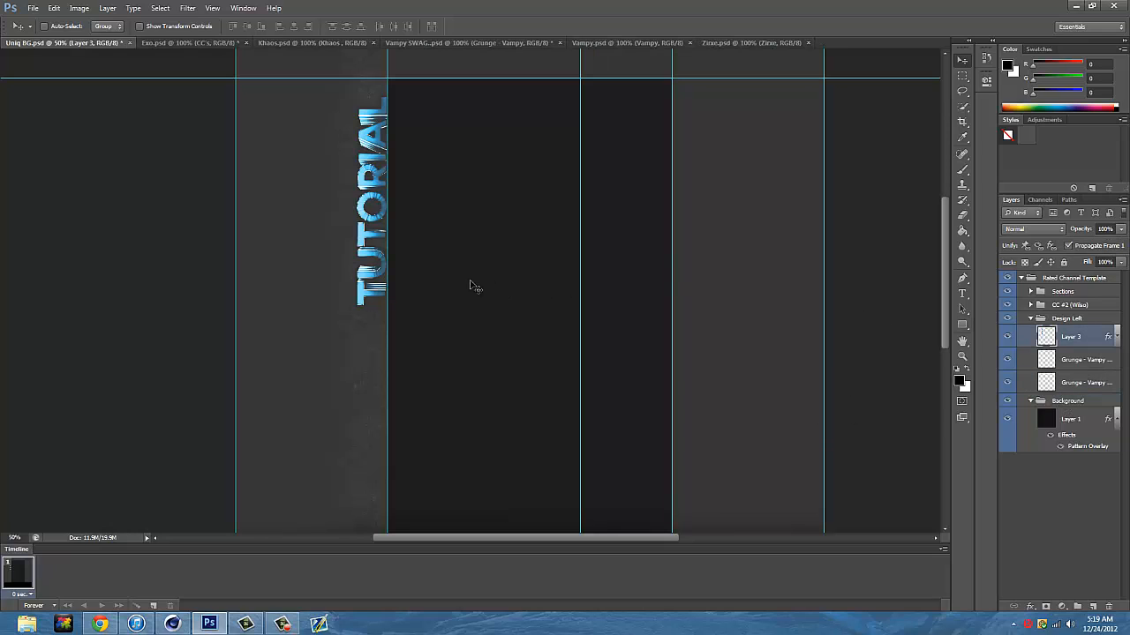
pyautogui.scroll(2, 384, 278)
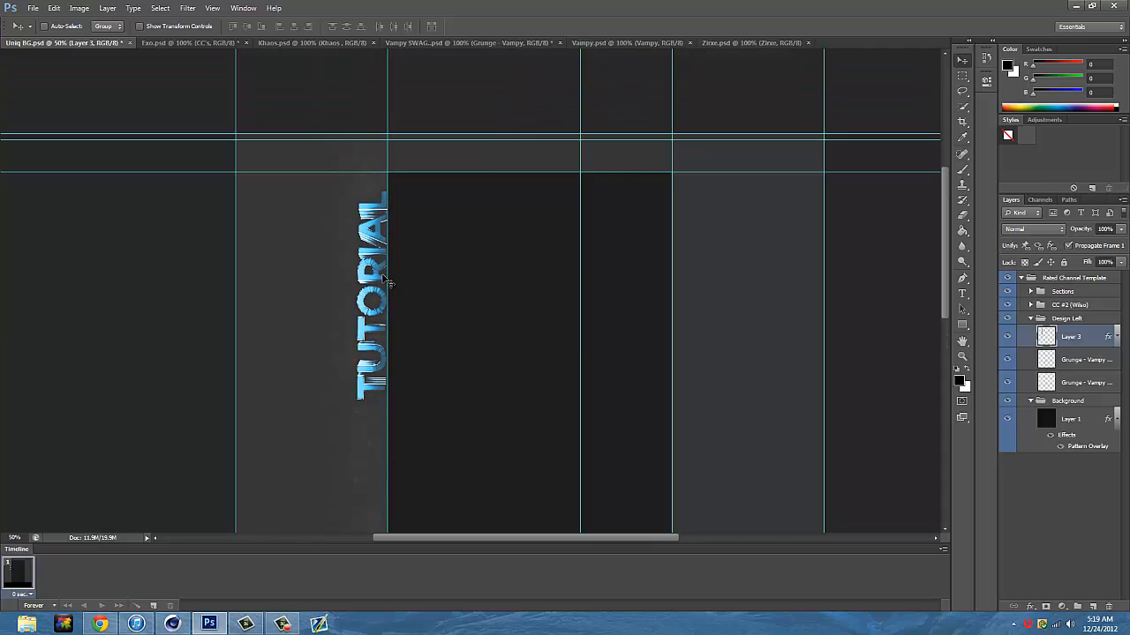
pyautogui.moveTo(374, 302); pyautogui.dragTo(377, 328)
pyautogui.press('Left')
pyautogui.press('Left')
pyautogui.press('Left')
pyautogui.press('Left')
pyautogui.press('Left')
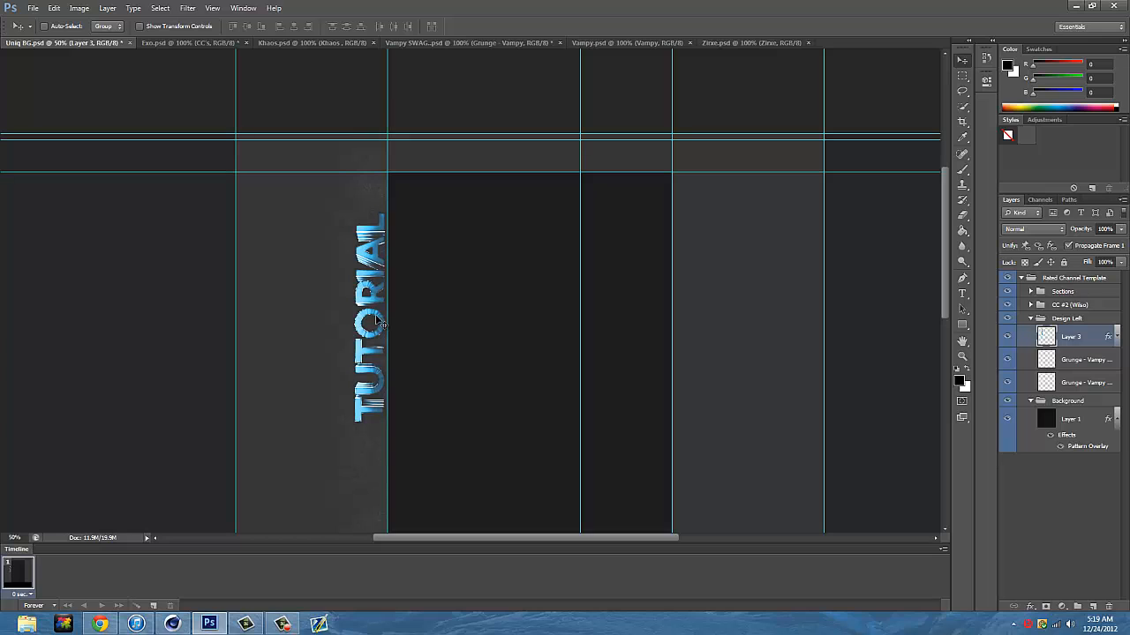
pyautogui.press('Up')
pyautogui.press('Right')
pyautogui.press('Right')
pyautogui.press('Right')
pyautogui.press('Down')
pyautogui.press('Down')
pyautogui.press('Down')
pyautogui.press('Down')
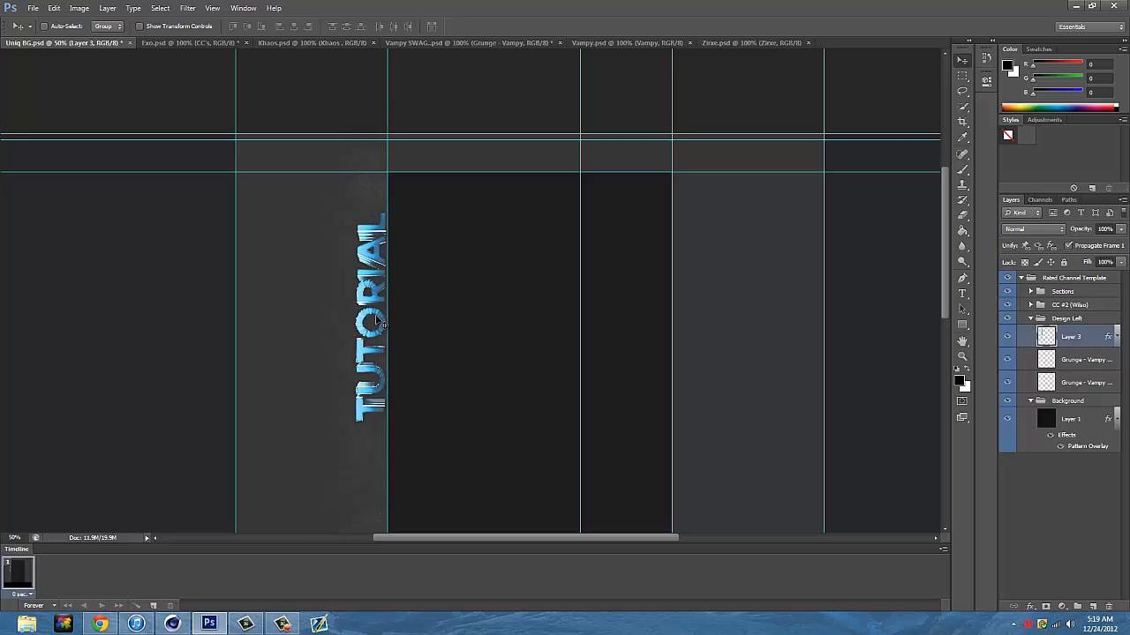
pyautogui.scroll(-3, 298, 295)
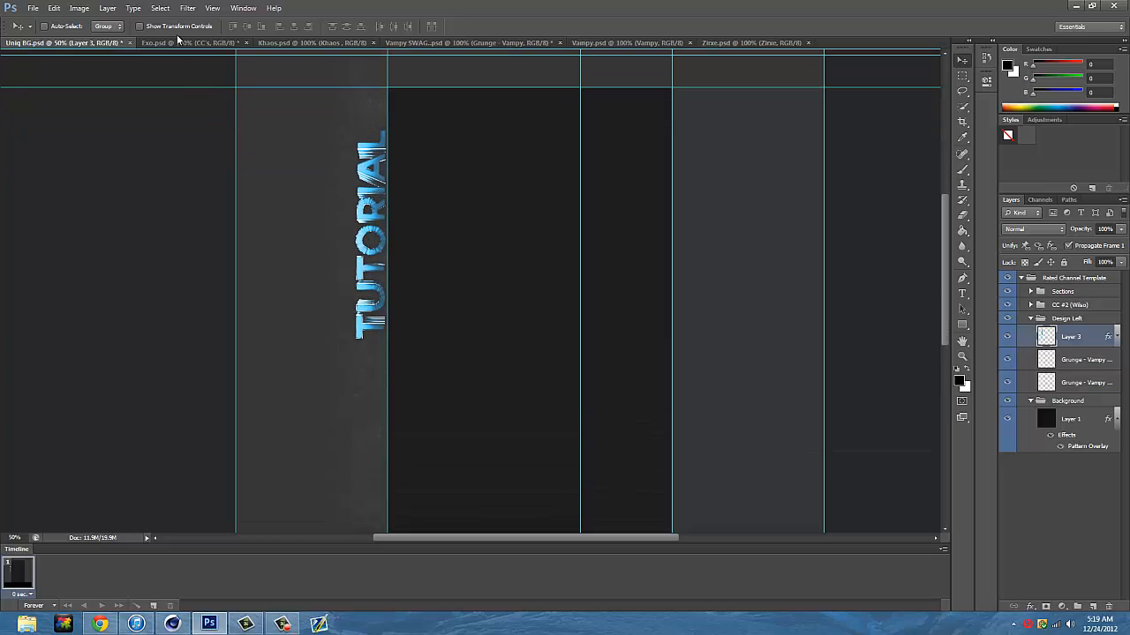
# In Vampy SWAG..psd, hide the first Grunge - Vampy layer, and collapse and hide the Grunge group
pyautogui.click(308, 43)
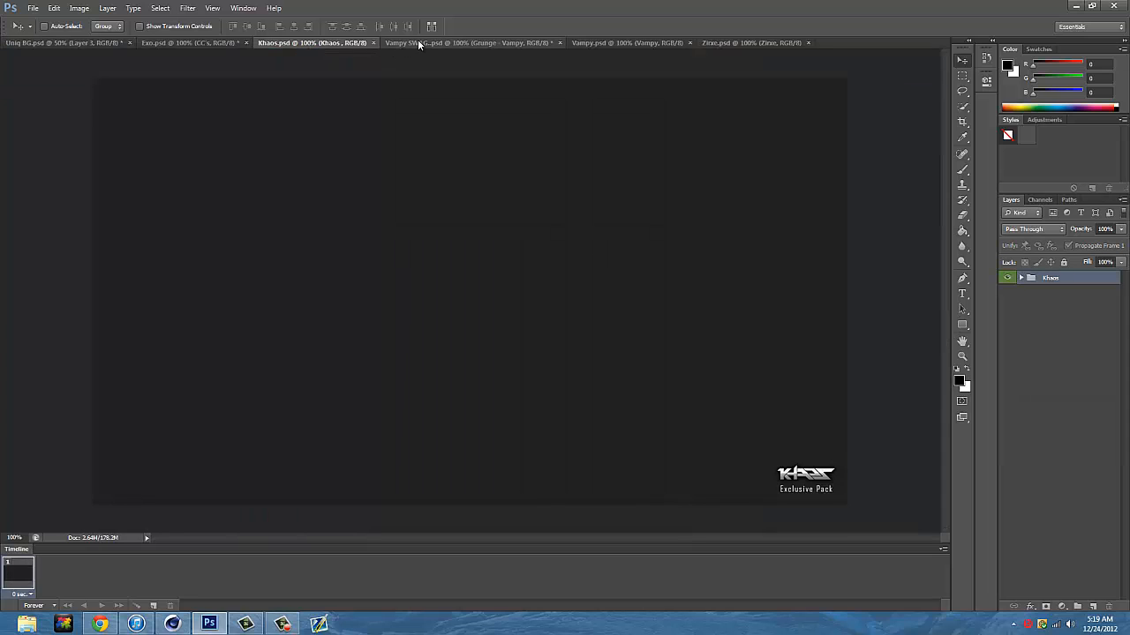
pyautogui.click(452, 46)
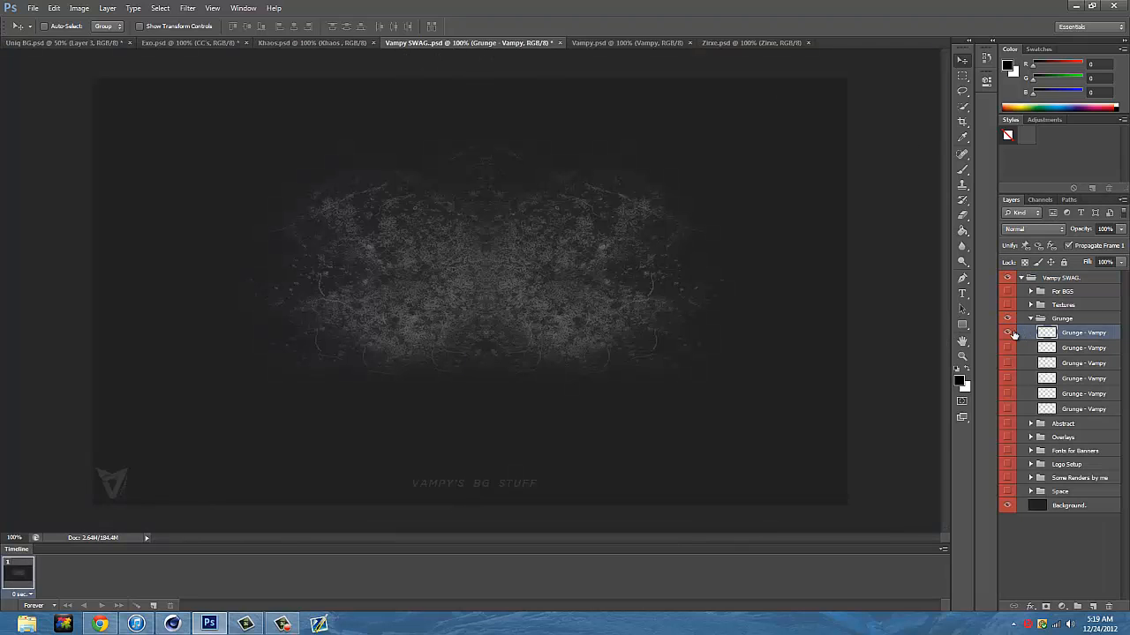
pyautogui.click(1009, 332)
pyautogui.click(1029, 318)
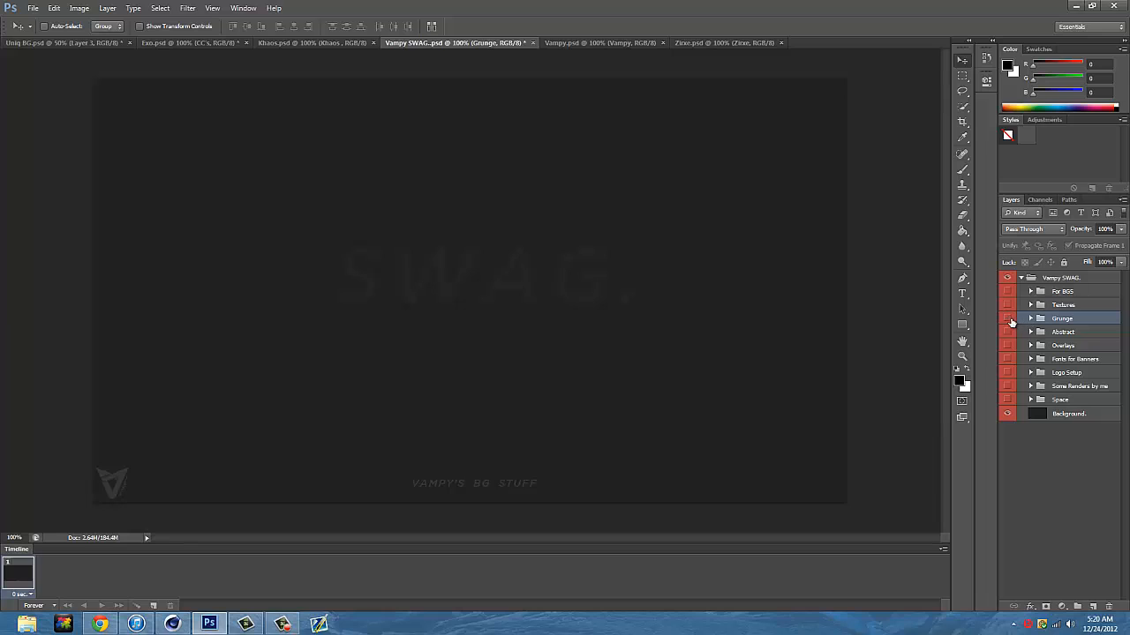
pyautogui.click(1009, 318)
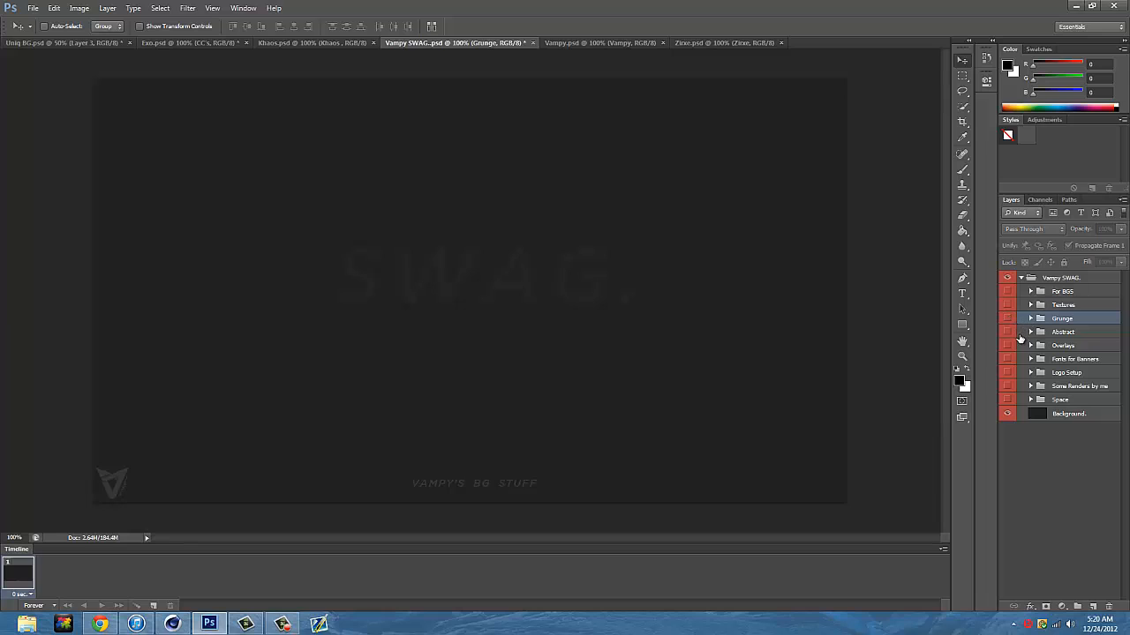
# Expand the Khaos group in Khaos.psd and preview its banner, text template, rain and CC's groups one by one
pyautogui.click(313, 42)
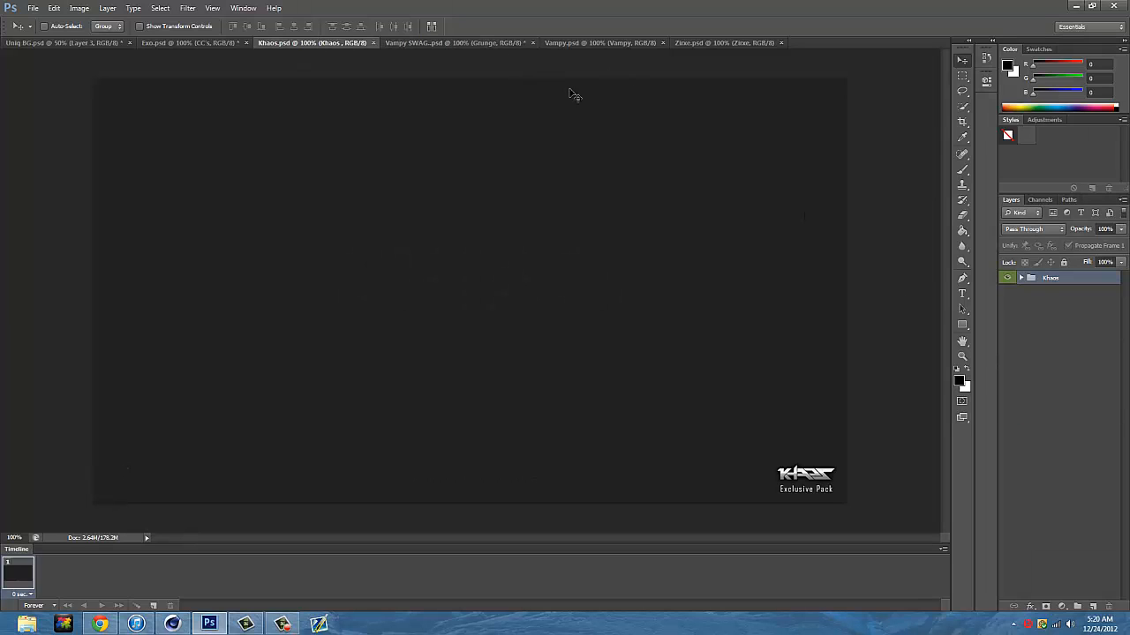
pyautogui.click(1021, 278)
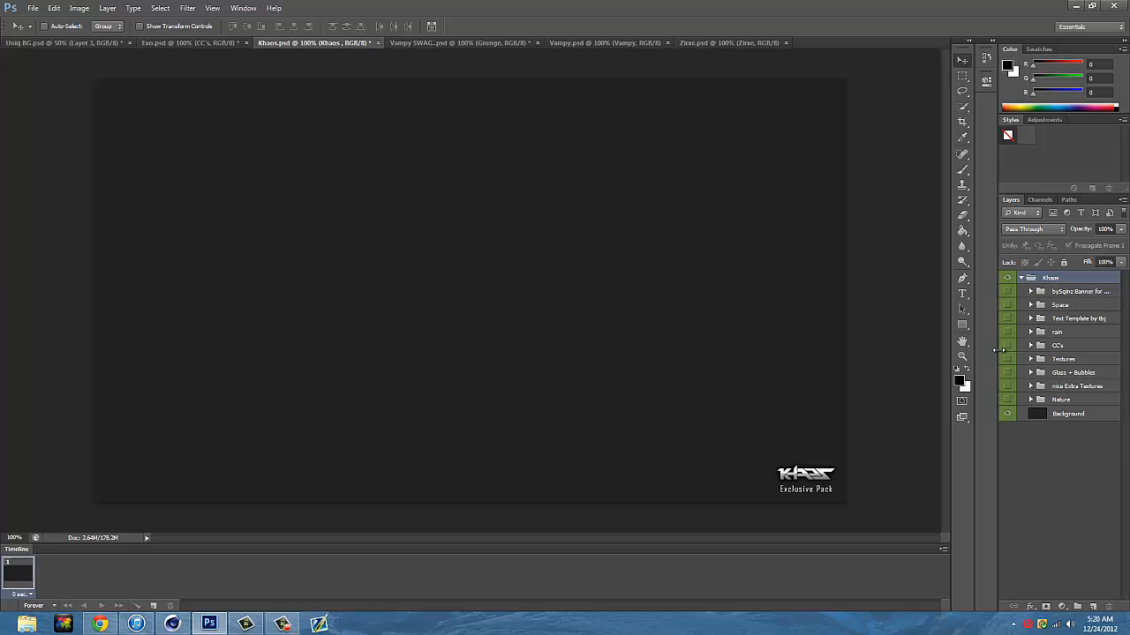
pyautogui.click(1007, 291)
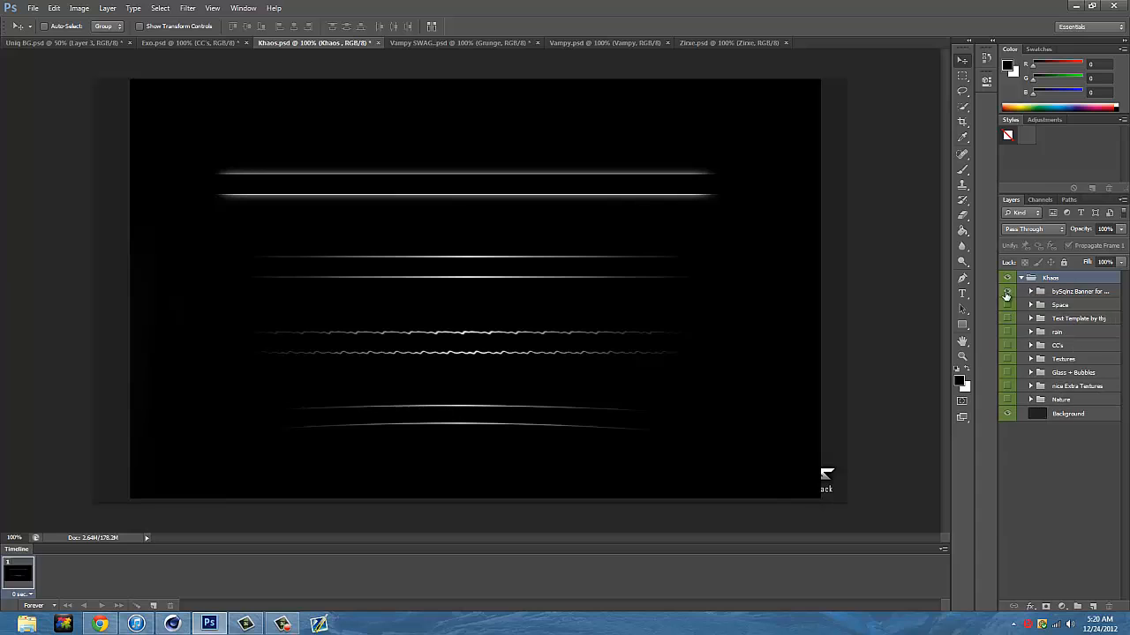
pyautogui.click(1008, 293)
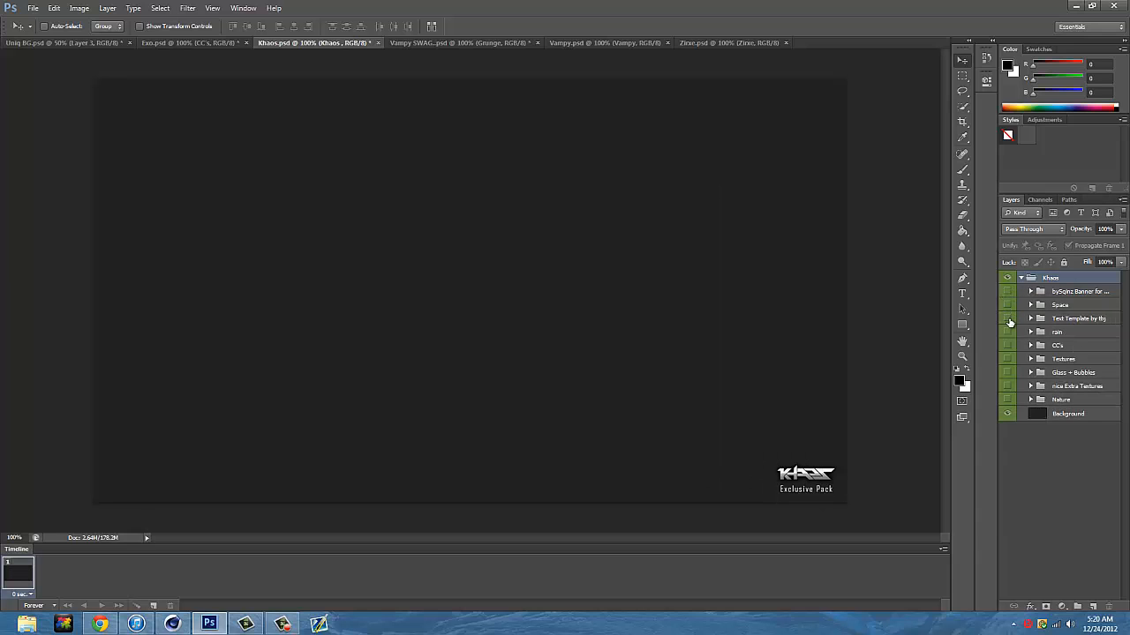
pyautogui.click(1008, 319)
pyautogui.click(1008, 319)
pyautogui.click(1008, 332)
pyautogui.click(1008, 332)
pyautogui.click(1007, 345)
pyautogui.click(1008, 345)
# Show the Textures group in Khaos.psd and copy its 31 - Copy texture into Uniq BG.psd, directly above Layer 3
pyautogui.click(1007, 359)
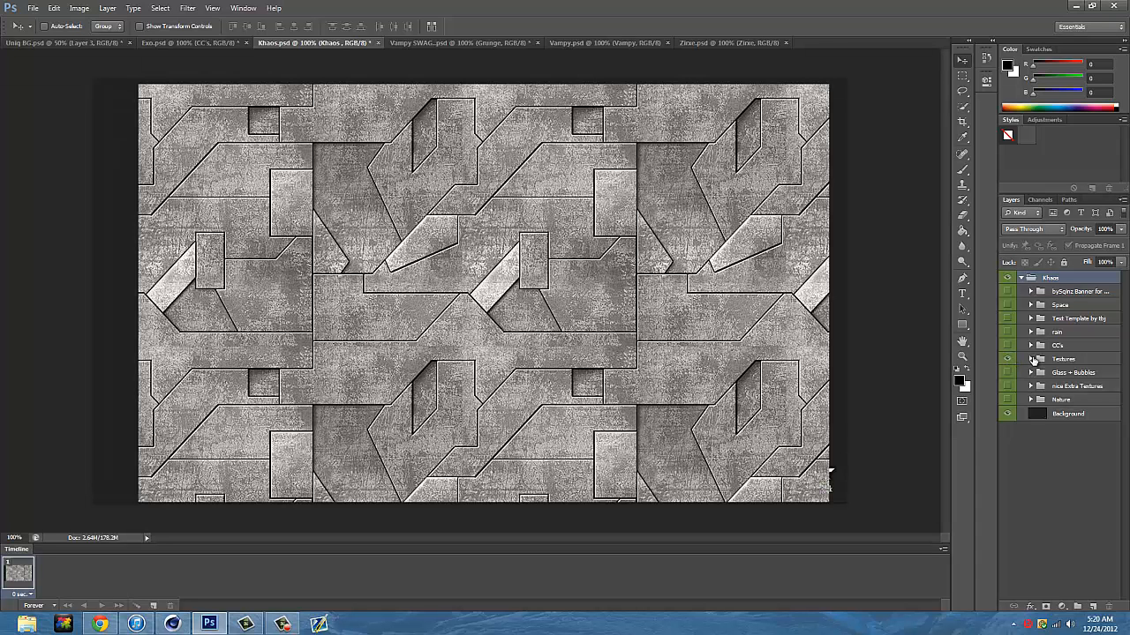
pyautogui.click(1032, 361)
pyautogui.scroll(-2, 1103, 494)
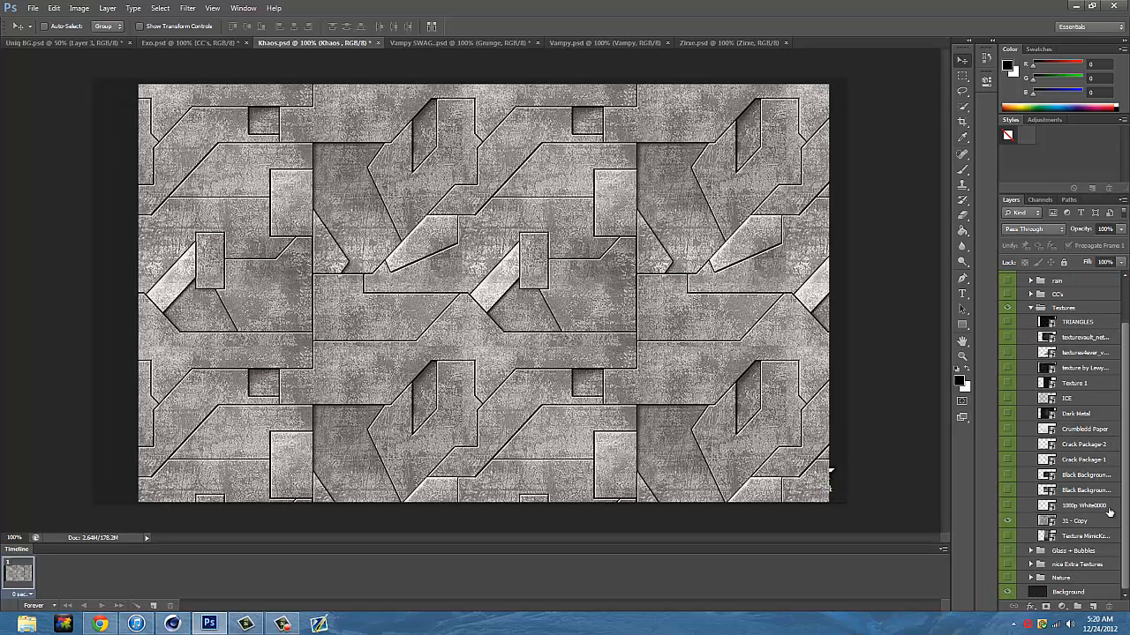
pyautogui.click(1071, 522)
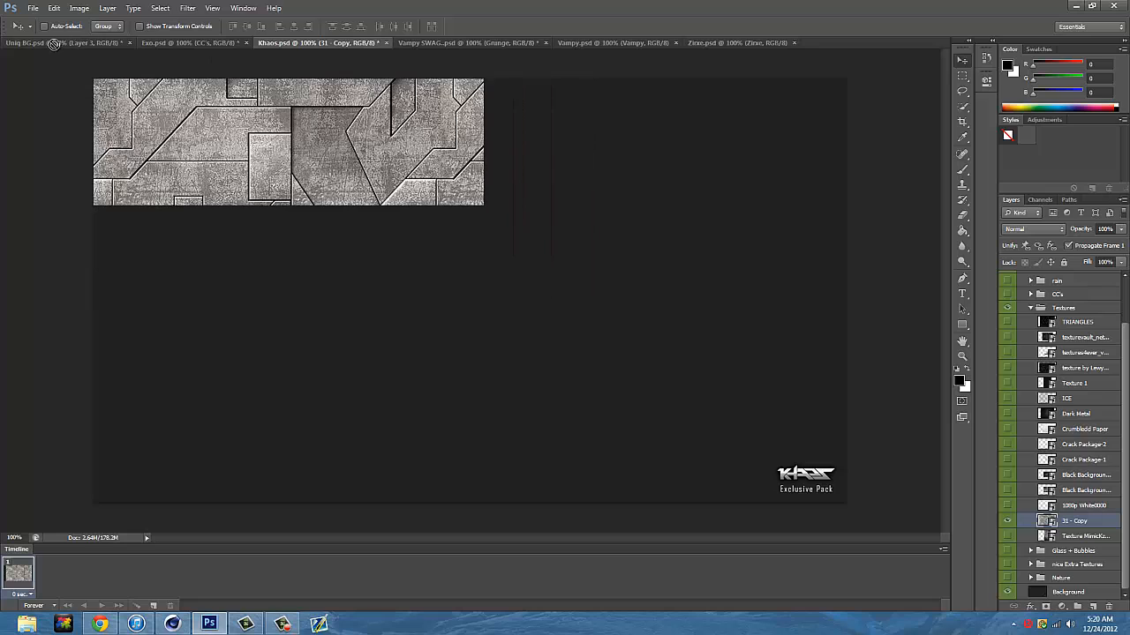
pyautogui.moveTo(47, 46); pyautogui.dragTo(348, 287)
pyautogui.hotkey('ctrl', 'h')
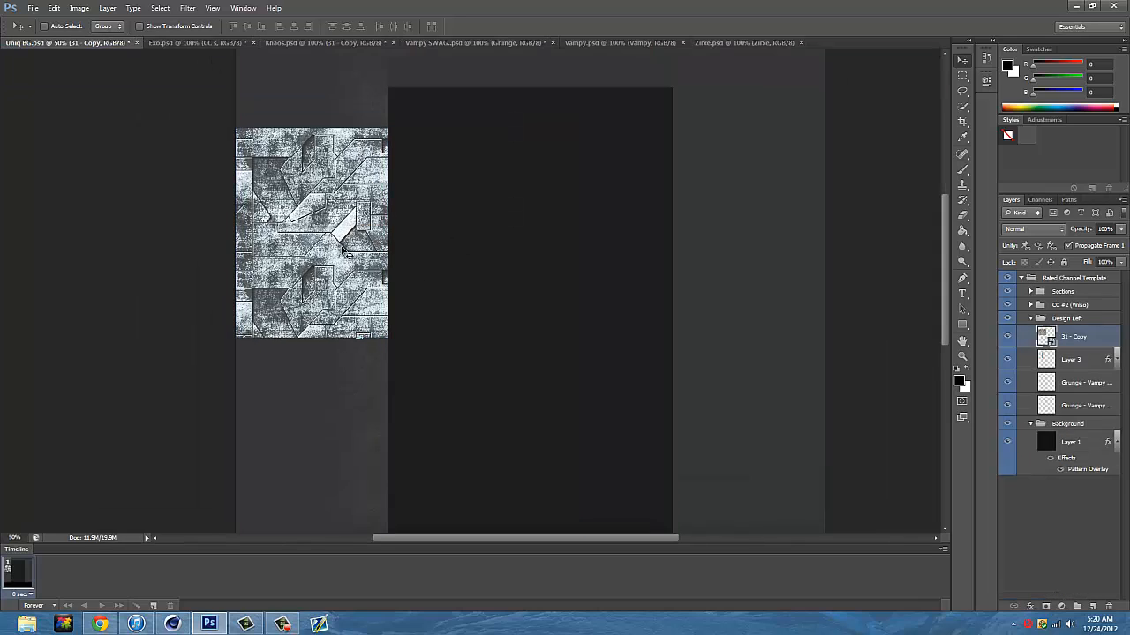
# Rotate the 31 - Copy texture by -90° so that it stands upright along the left strip
pyautogui.hotkey('ctrl', 't')
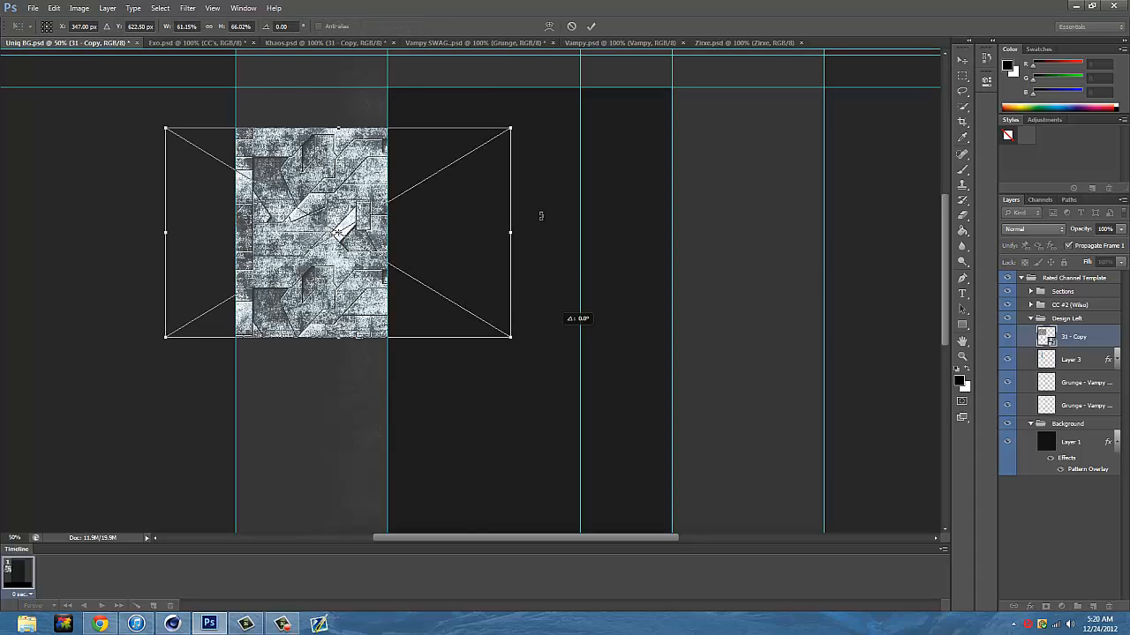
pyautogui.moveTo(575, 318); pyautogui.dragTo(365, 146)
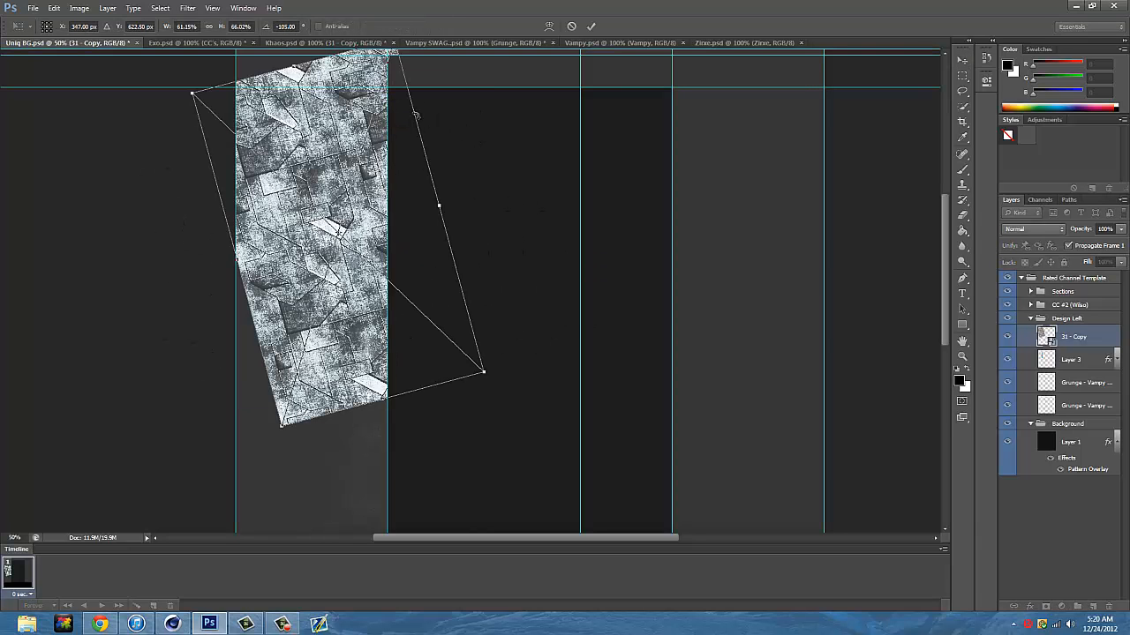
pyautogui.moveTo(495, 403); pyautogui.dragTo(462, 411)
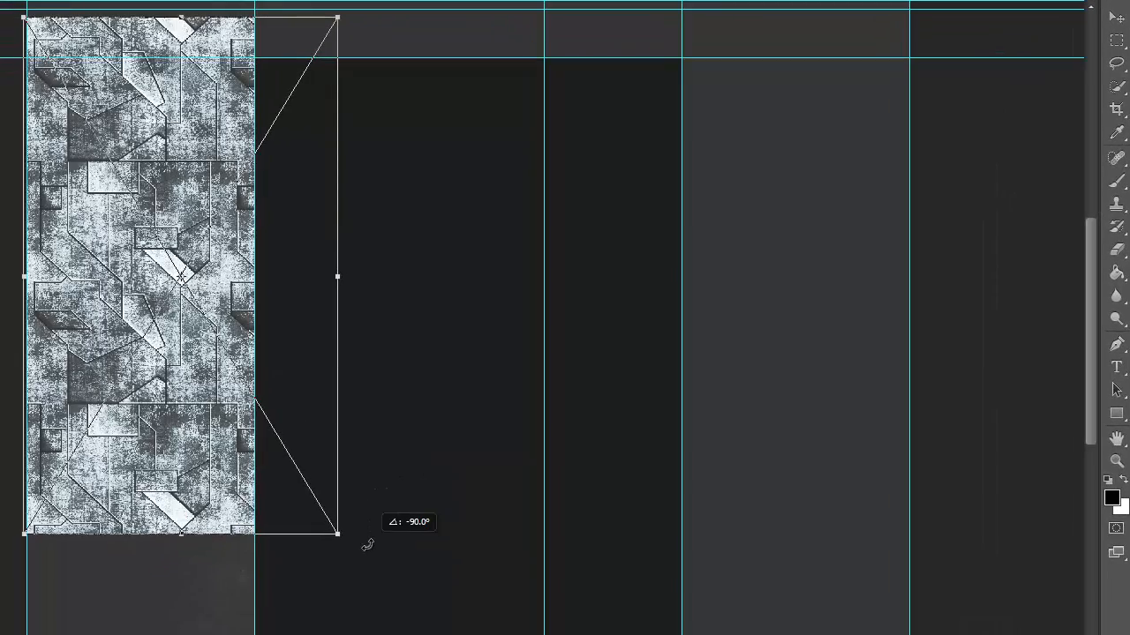
pyautogui.moveTo(367, 545); pyautogui.dragTo(367, 545)
# Scale the upright texture down and position it so that it covers the whole TUTORIAL text
pyautogui.moveTo(210, 438); pyautogui.dragTo(244, 479)
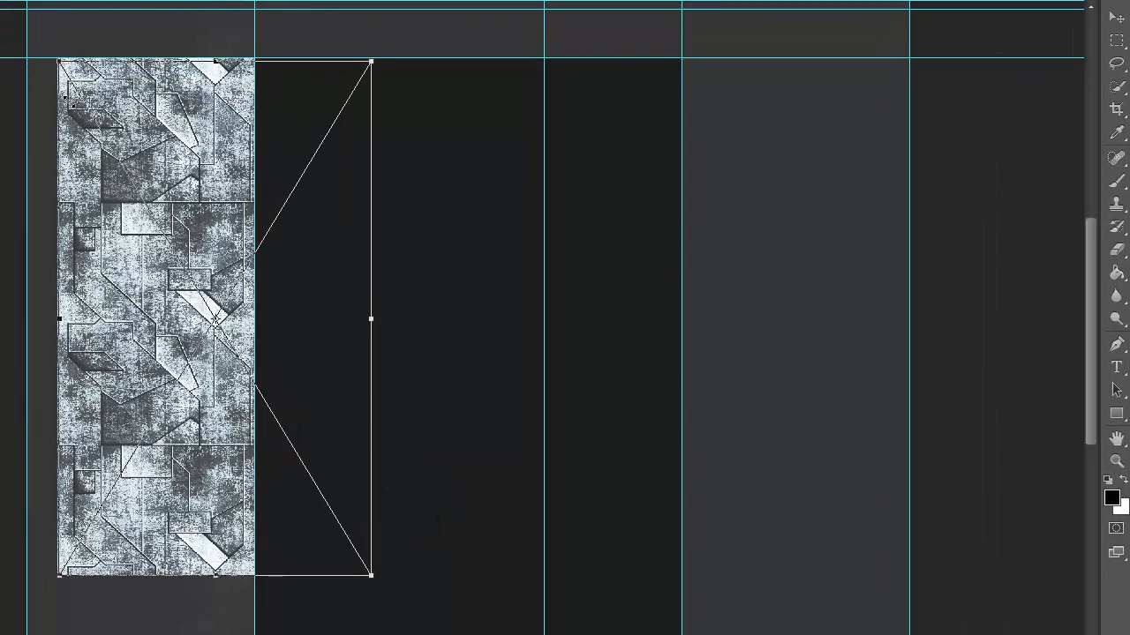
pyautogui.moveTo(55, 57); pyautogui.dragTo(121, 163)
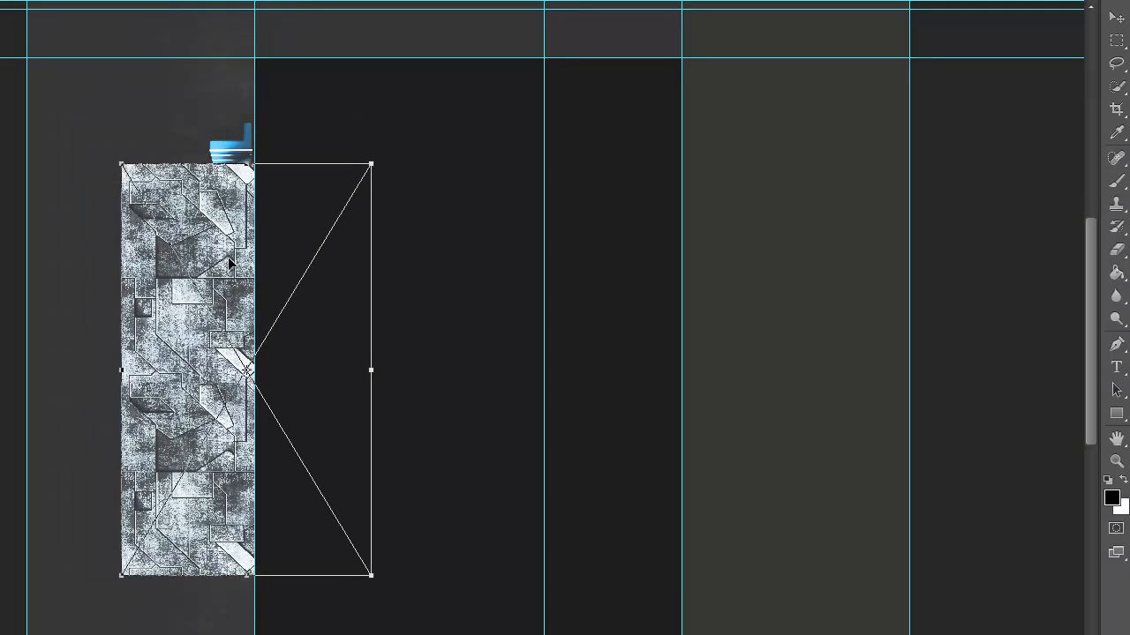
pyautogui.moveTo(228, 259); pyautogui.dragTo(227, 213)
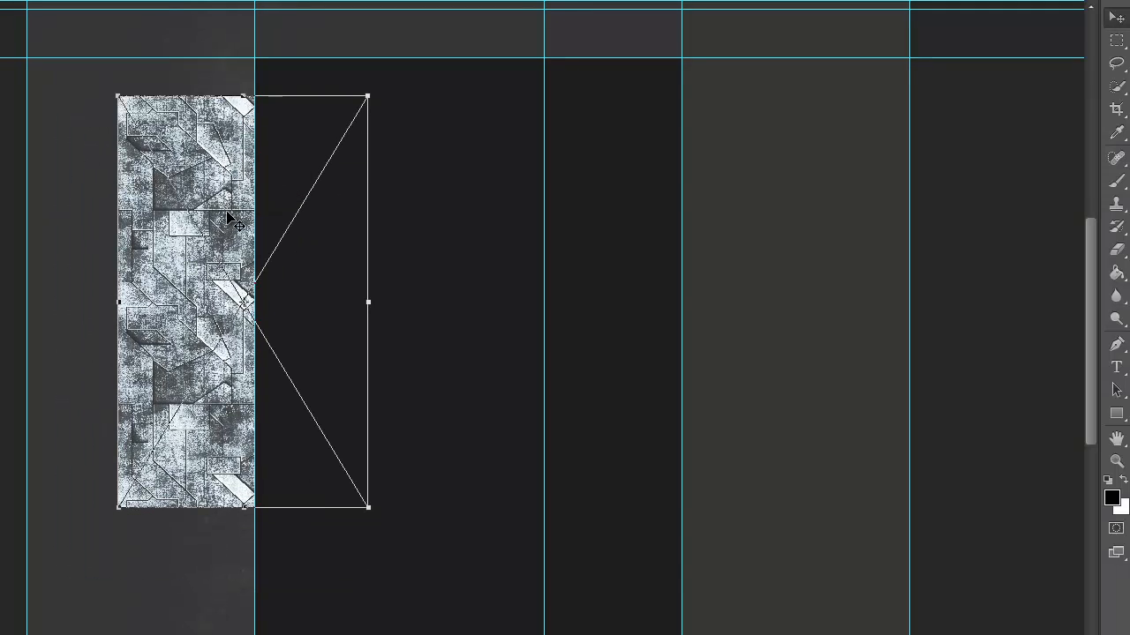
# Apply the transform of the 31 - Copy texture and clip the layer to the TUTORIAL text on Layer 3
pyautogui.press('Return')
pyautogui.rightClick(1081, 229)
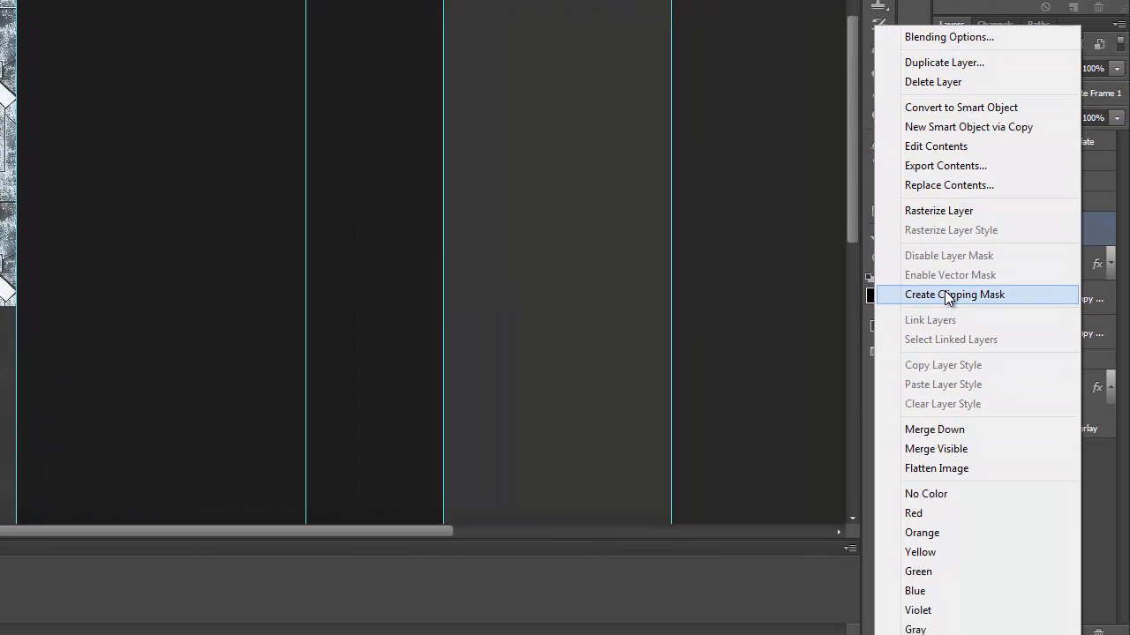
pyautogui.click(946, 295)
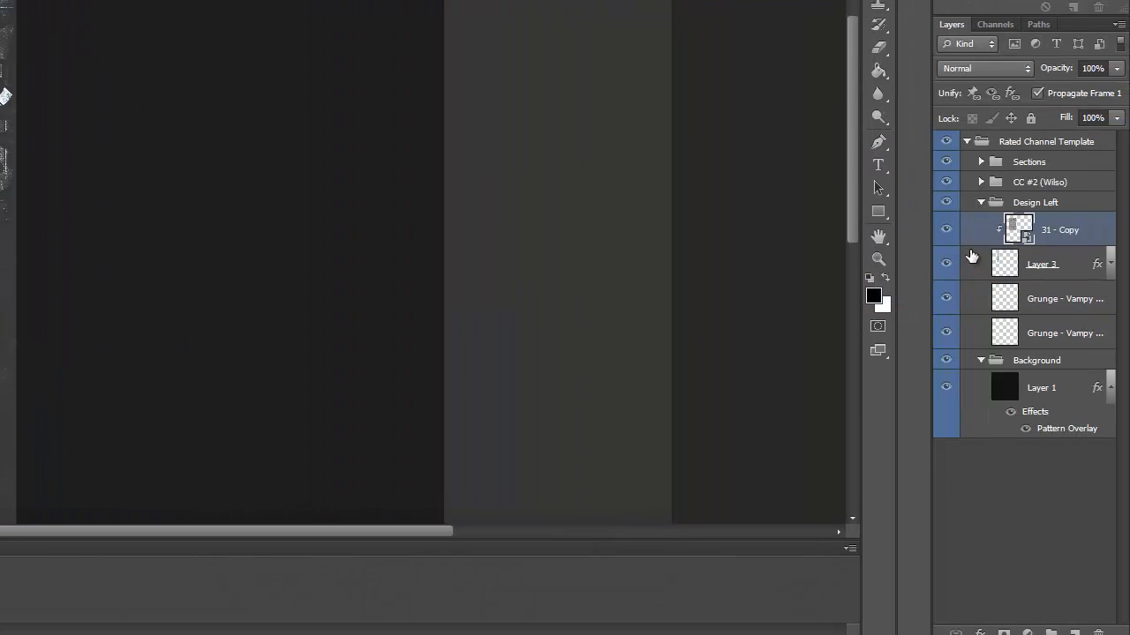
# Set the clipped 31 - Copy texture's blend mode to Overlay and its opacity to 45%
pyautogui.click(1013, 68)
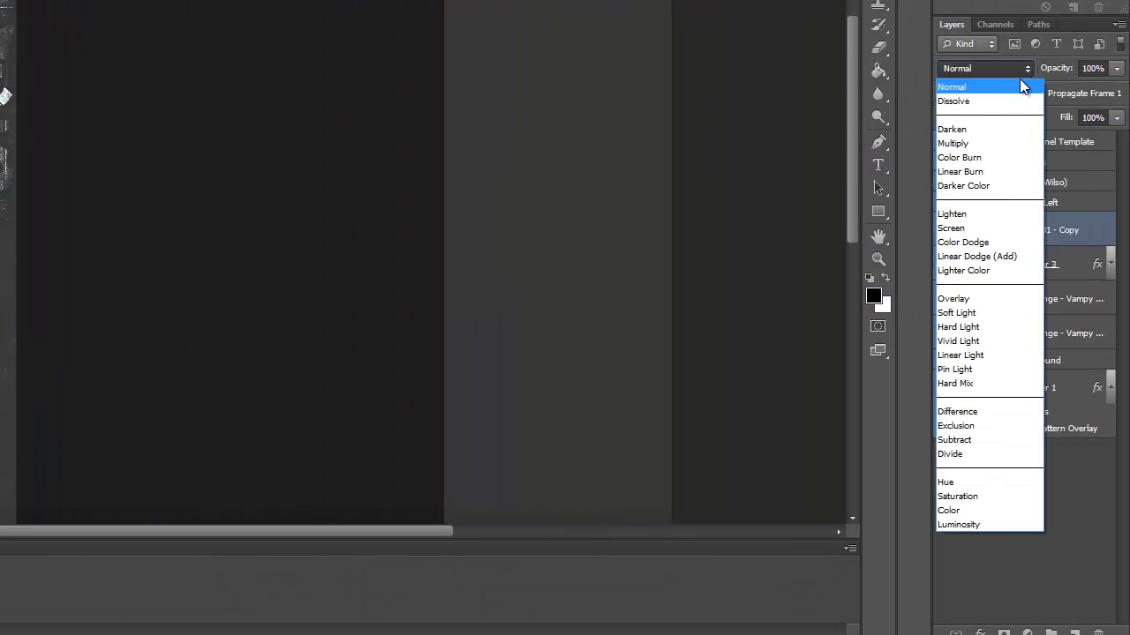
pyautogui.click(959, 300)
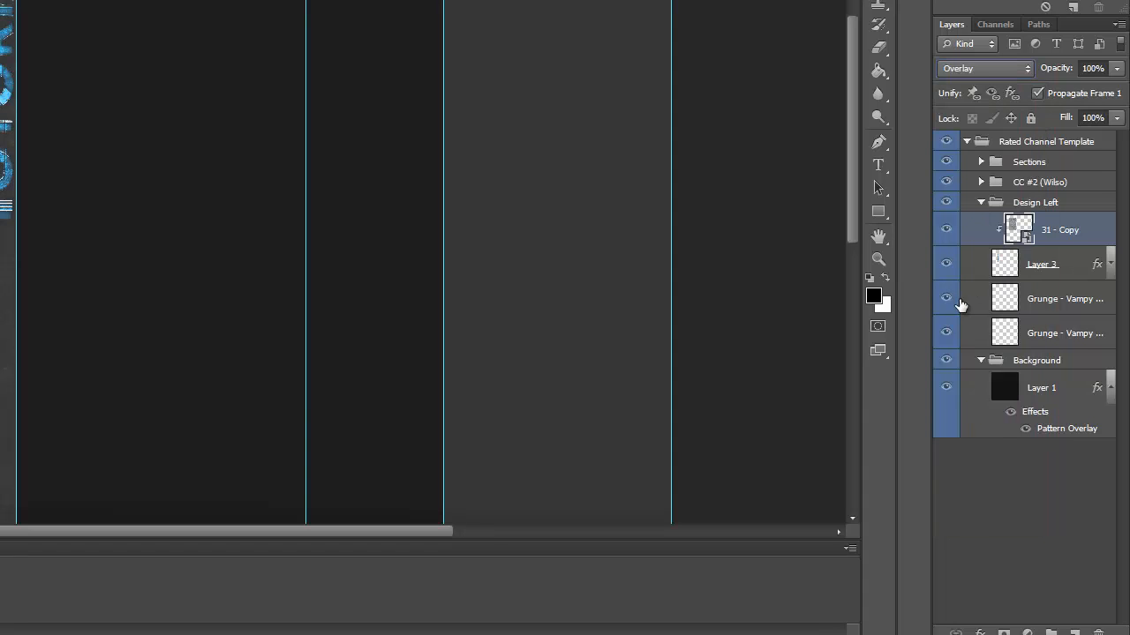
pyautogui.click(1116, 68)
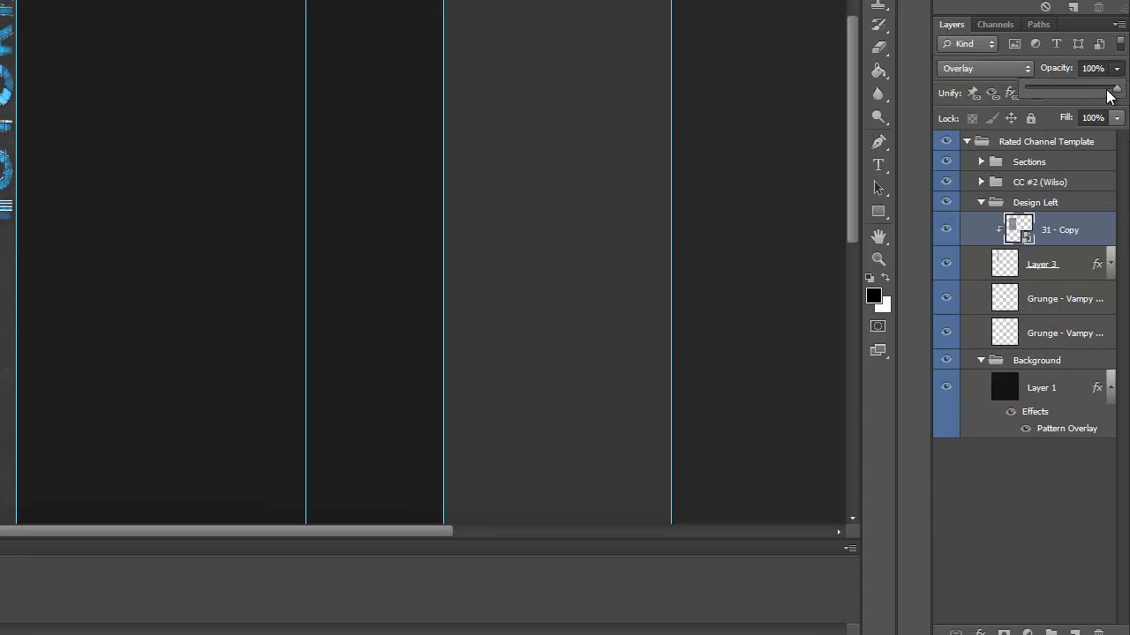
pyautogui.moveTo(1110, 97); pyautogui.dragTo(1070, 99)
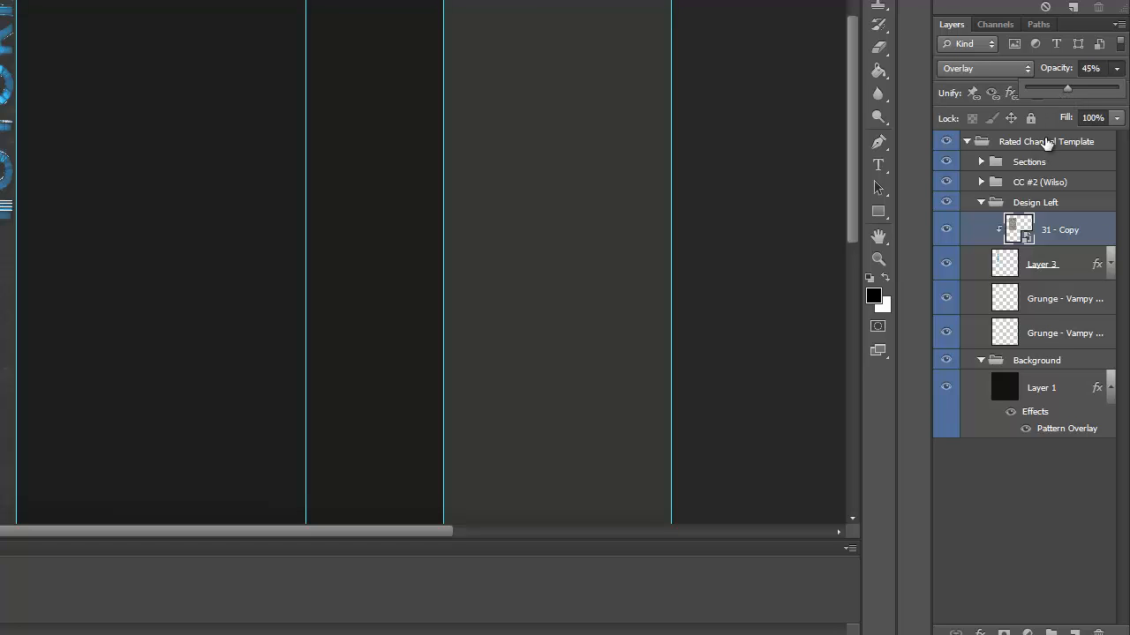
pyautogui.click(1082, 240)
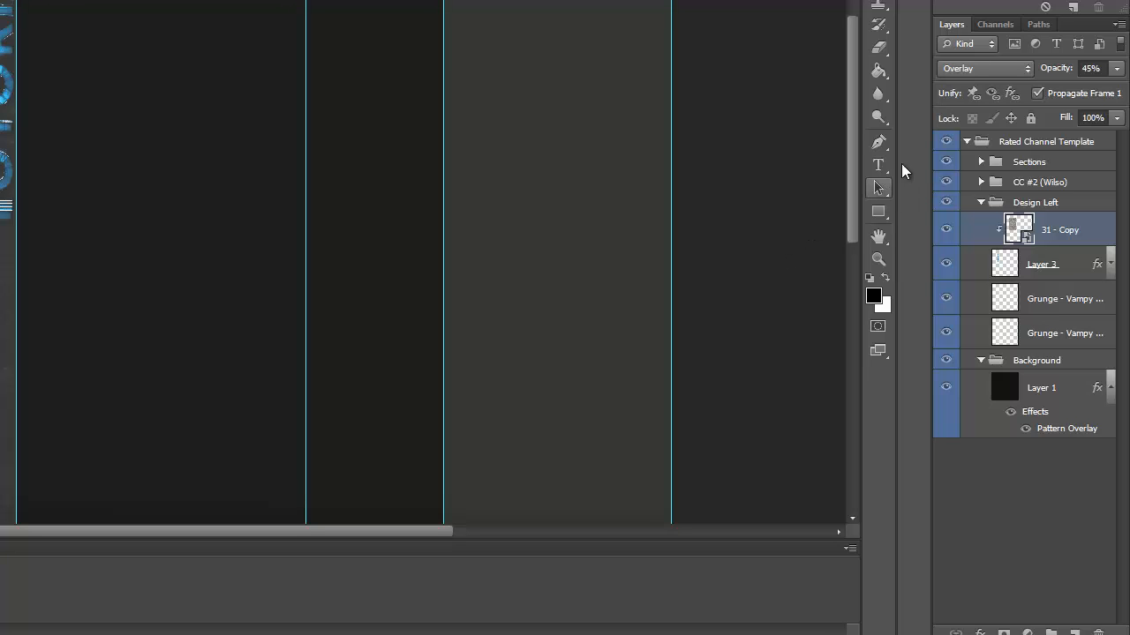
# Rasterize the 31 - Copy smart object for use with the Eraser and check the eraser brush's size and hardness settings
pyautogui.click(879, 50)
pyautogui.click(259, 101)
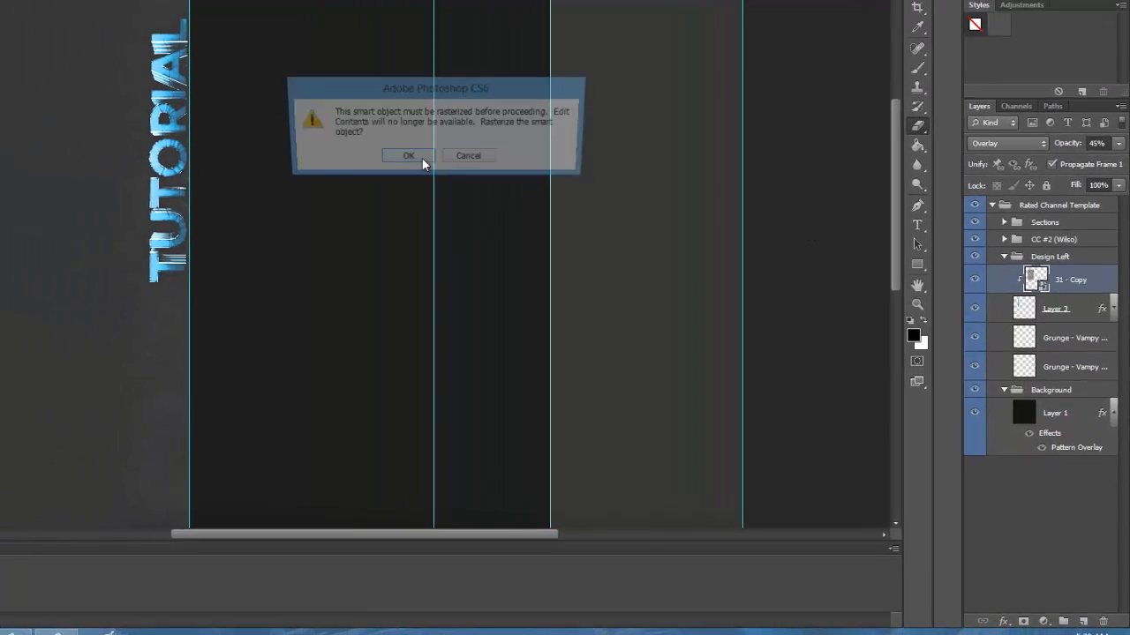
pyautogui.click(253, 77)
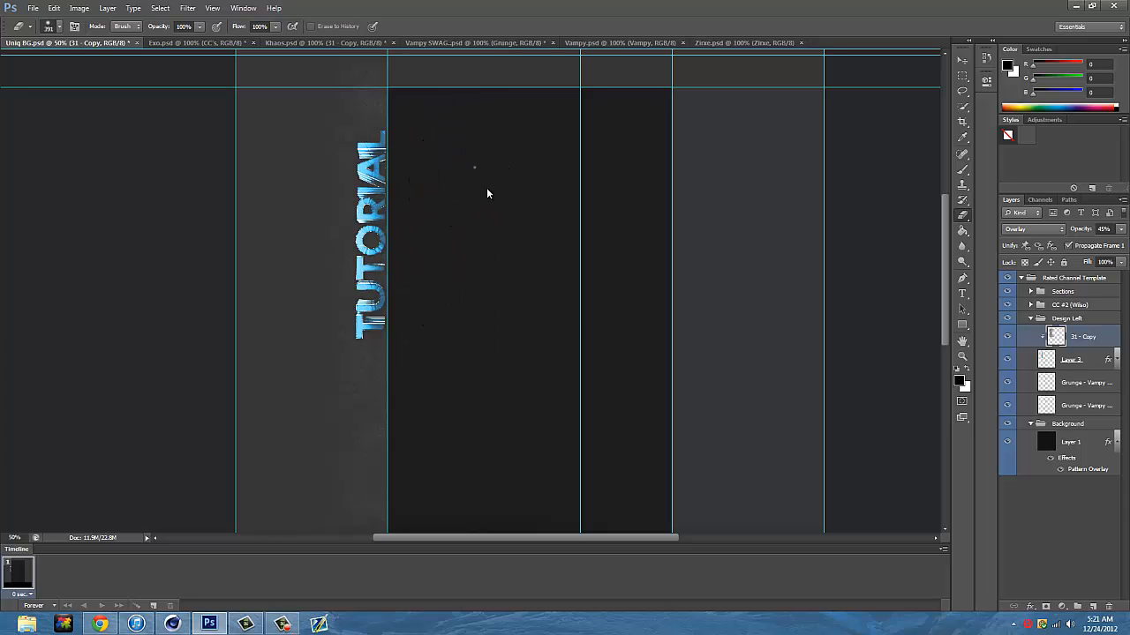
pyautogui.rightClick(487, 192)
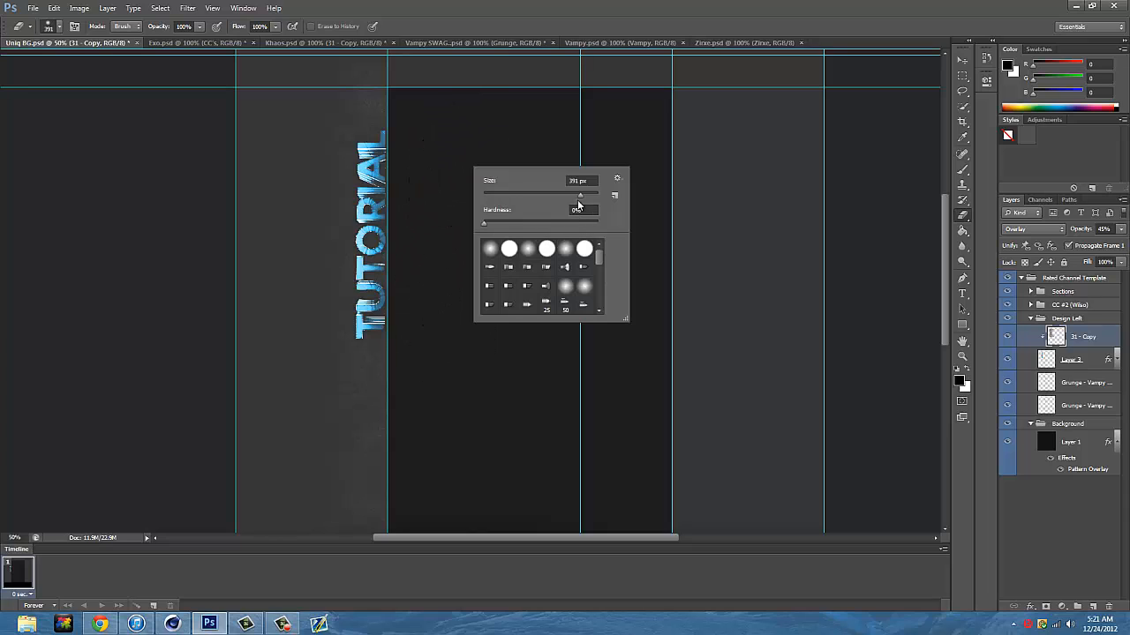
pyautogui.click(735, 227)
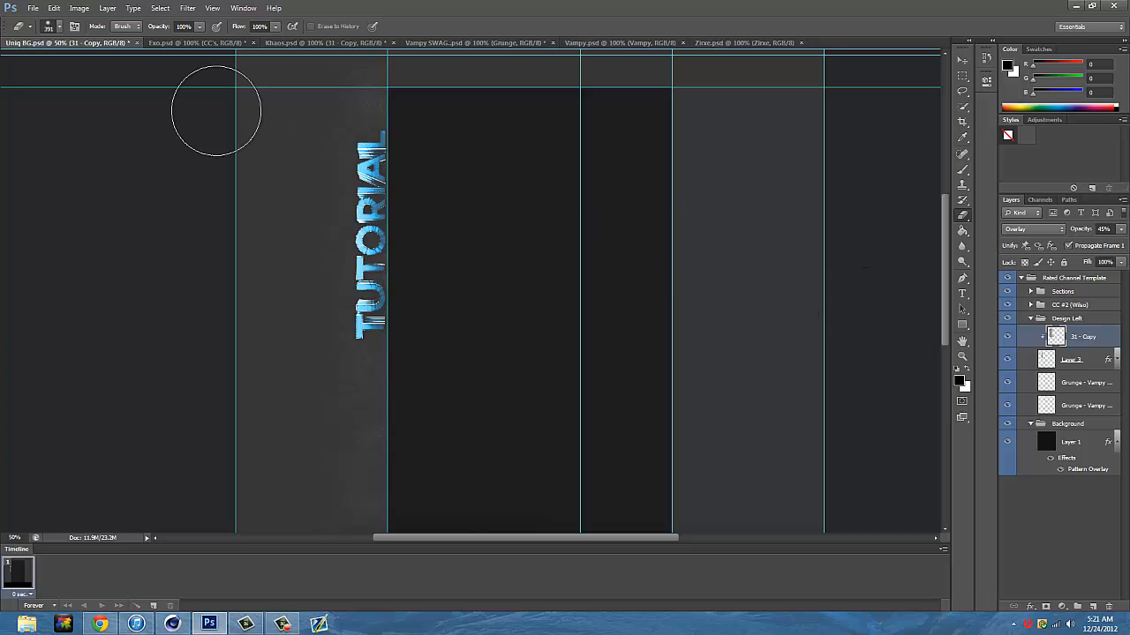
# Look through the Exo, Khaos, Vampy SWAG and Vampy pack files for another texture, hiding the 31 - Copy layer in Khaos.psd
pyautogui.click(186, 44)
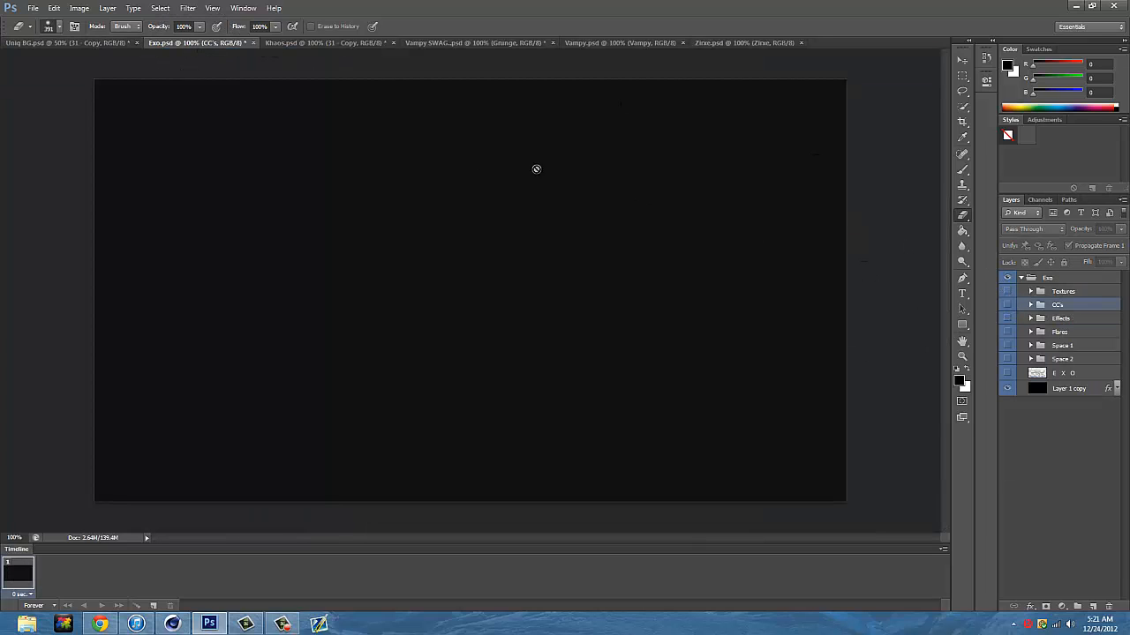
pyautogui.click(300, 44)
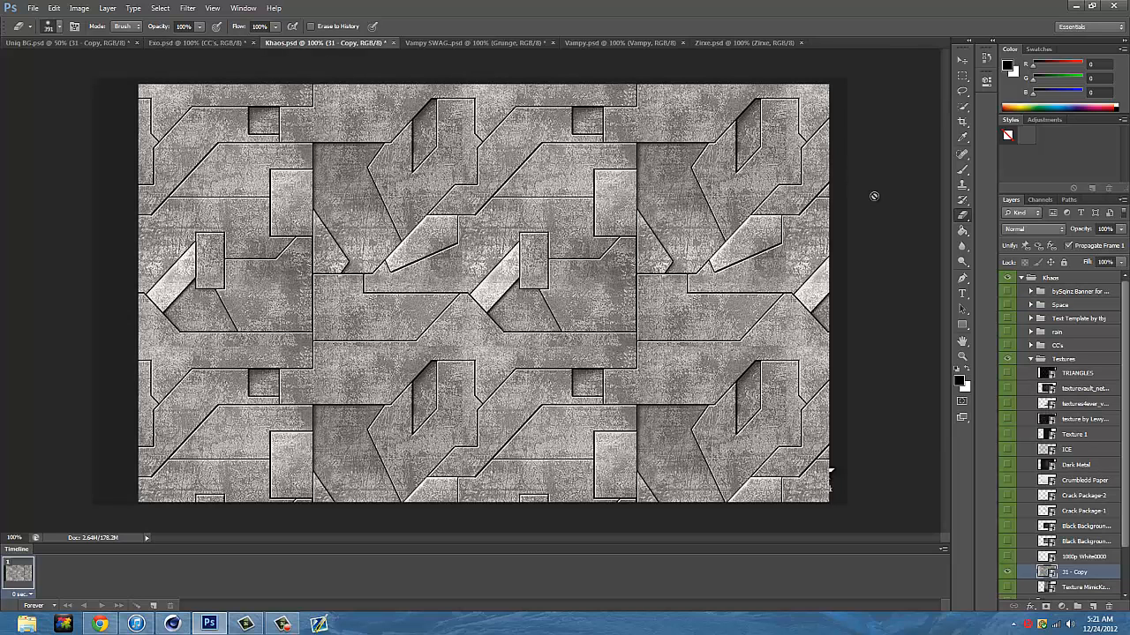
pyautogui.click(1006, 574)
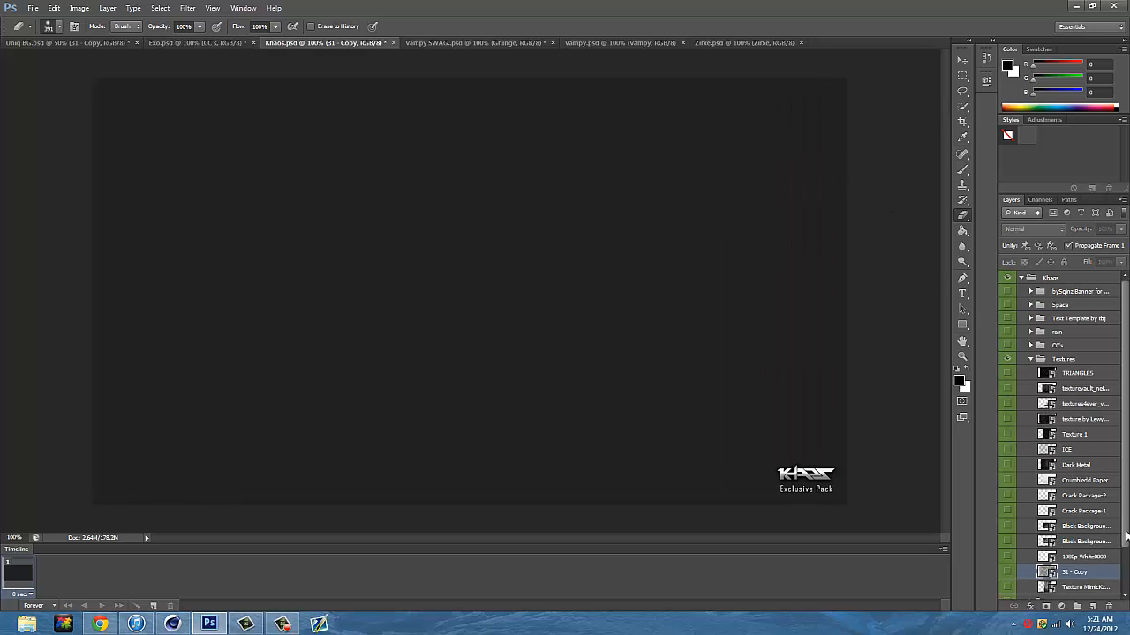
pyautogui.click(432, 45)
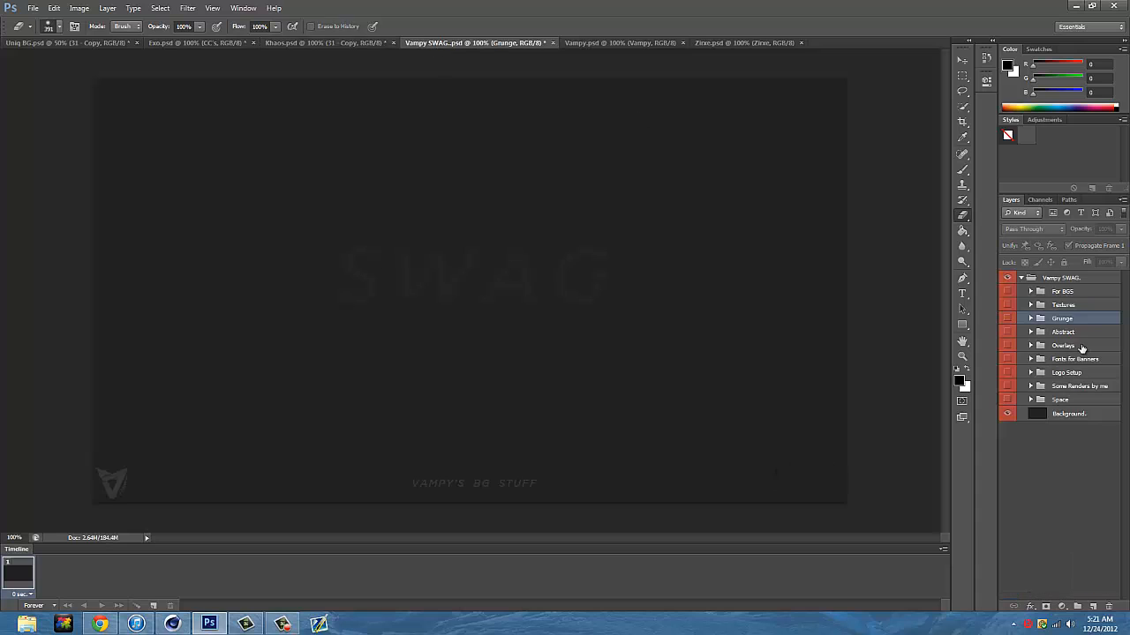
pyautogui.click(657, 44)
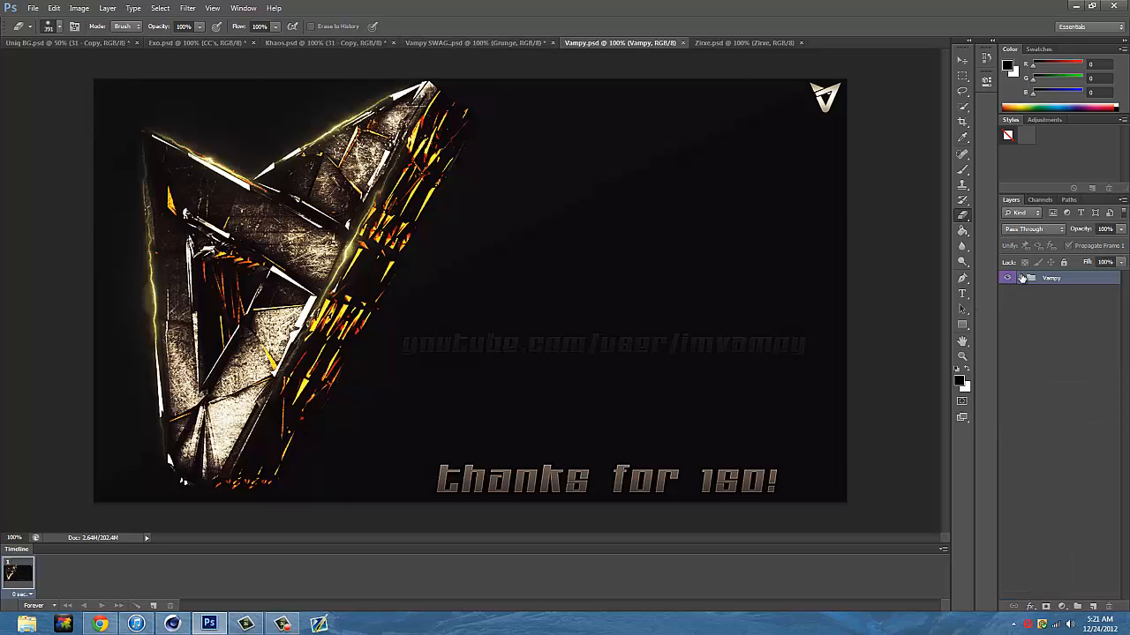
# Expand the Vampy group's Textures folder, preview Texture (4) and Texture (3), and leave only Texture (3) shown
pyautogui.click(1021, 278)
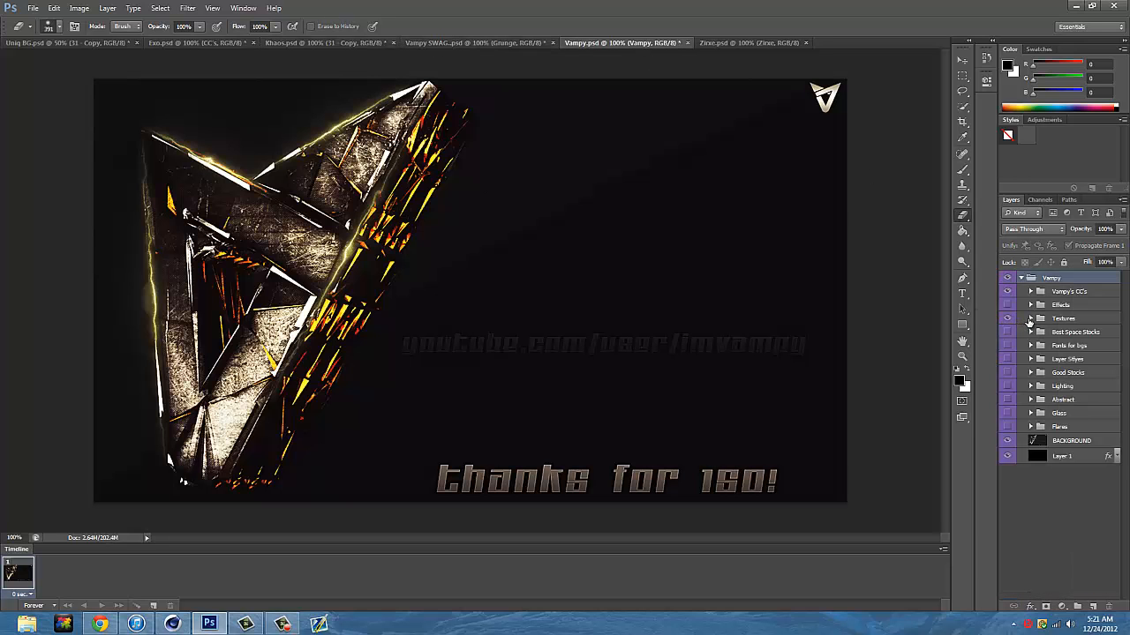
pyautogui.click(1029, 319)
pyautogui.click(1030, 318)
pyautogui.click(1008, 333)
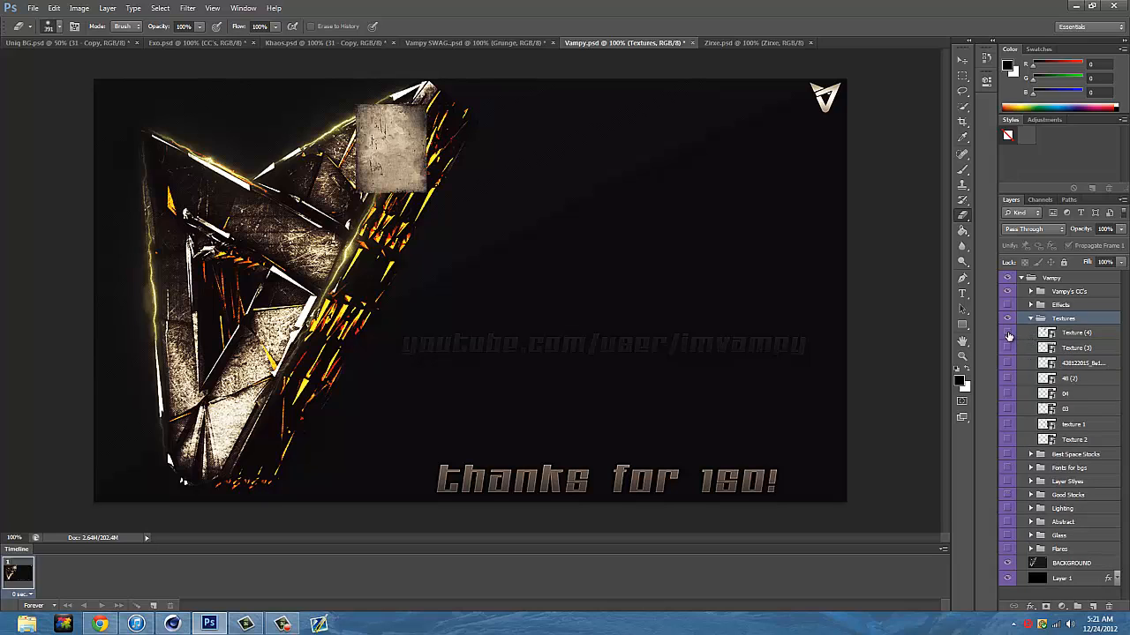
pyautogui.click(1007, 349)
pyautogui.click(1007, 334)
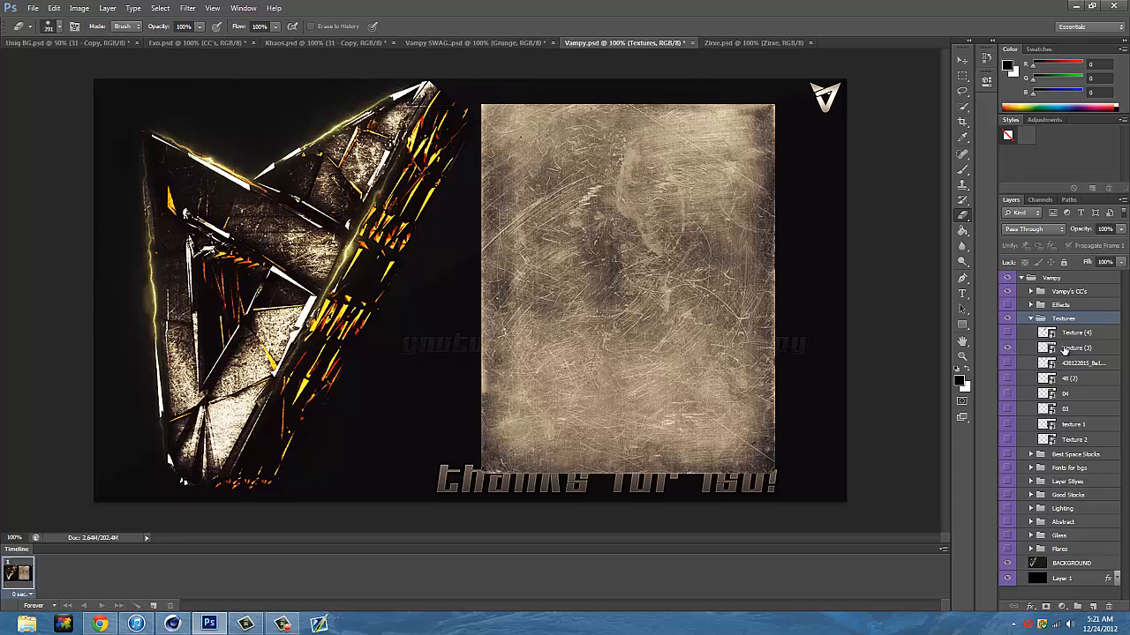
# Copy Texture (3) from Vampy.psd into Uniq BG.psd, over the TUTORIAL text and above the 31 - Copy layer
pyautogui.click(1063, 350)
pyautogui.click(962, 59)
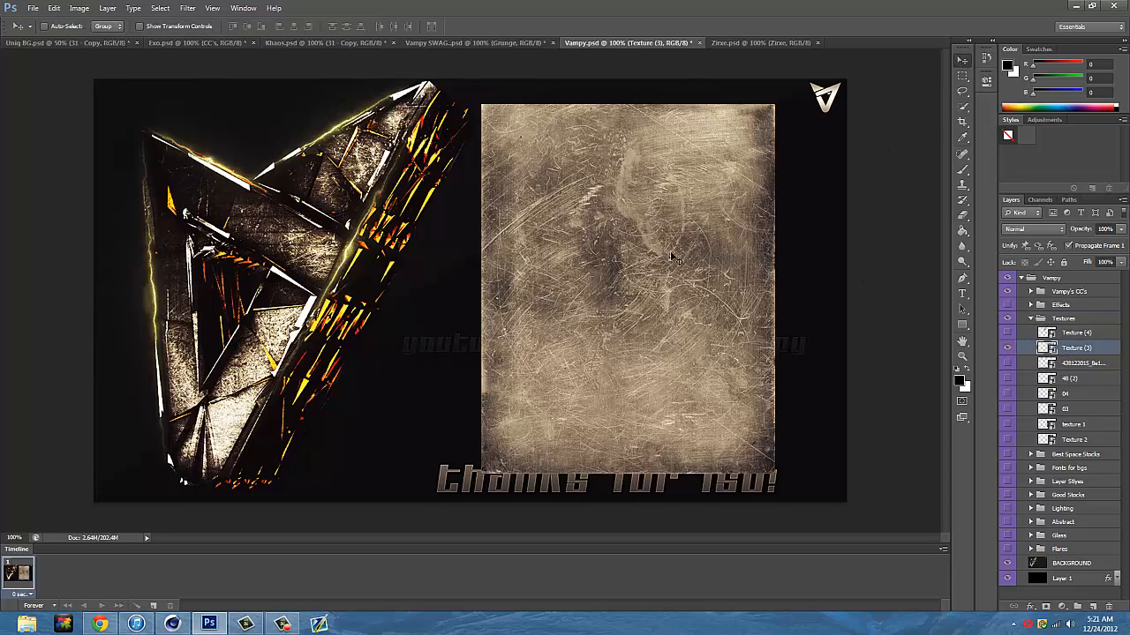
pyautogui.moveTo(676, 257); pyautogui.dragTo(359, 196)
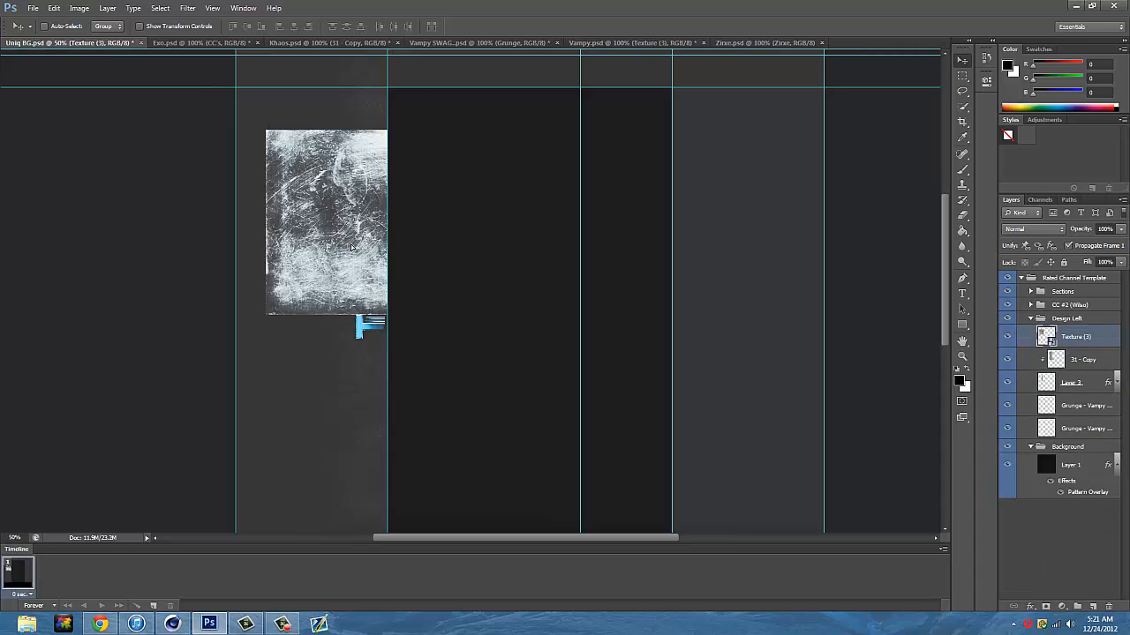
# Stretch Texture (3) taller and position it so that it covers the whole TUTORIAL text
pyautogui.moveTo(351, 247); pyautogui.dragTo(353, 240)
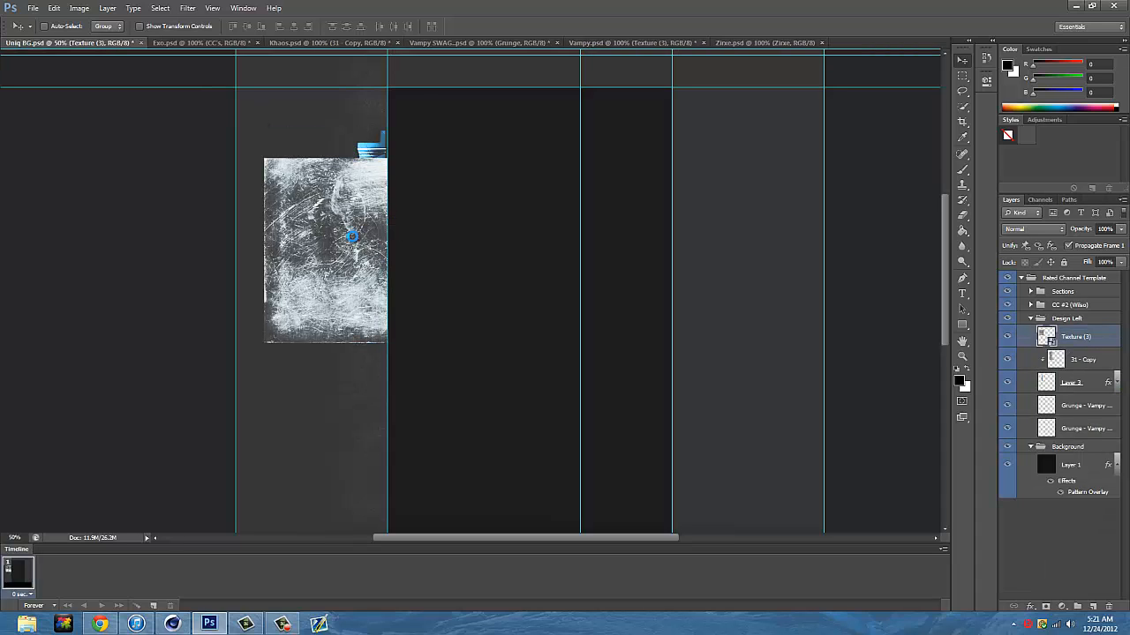
pyautogui.hotkey('ctrl', 't')
pyautogui.moveTo(338, 157); pyautogui.dragTo(338, 130)
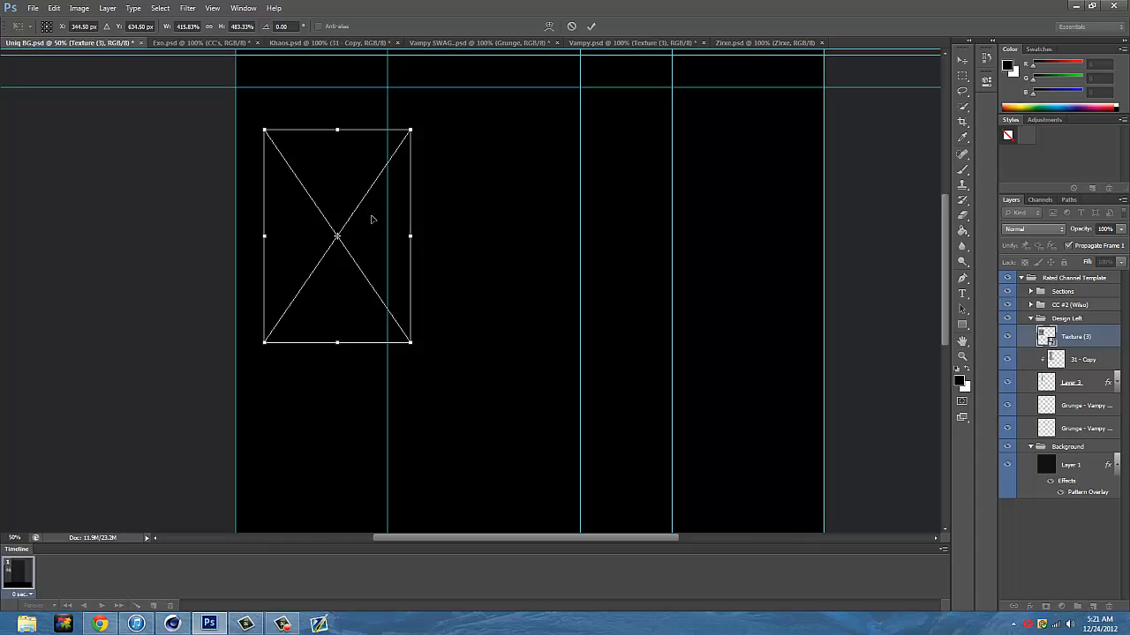
pyautogui.moveTo(372, 219); pyautogui.dragTo(381, 226)
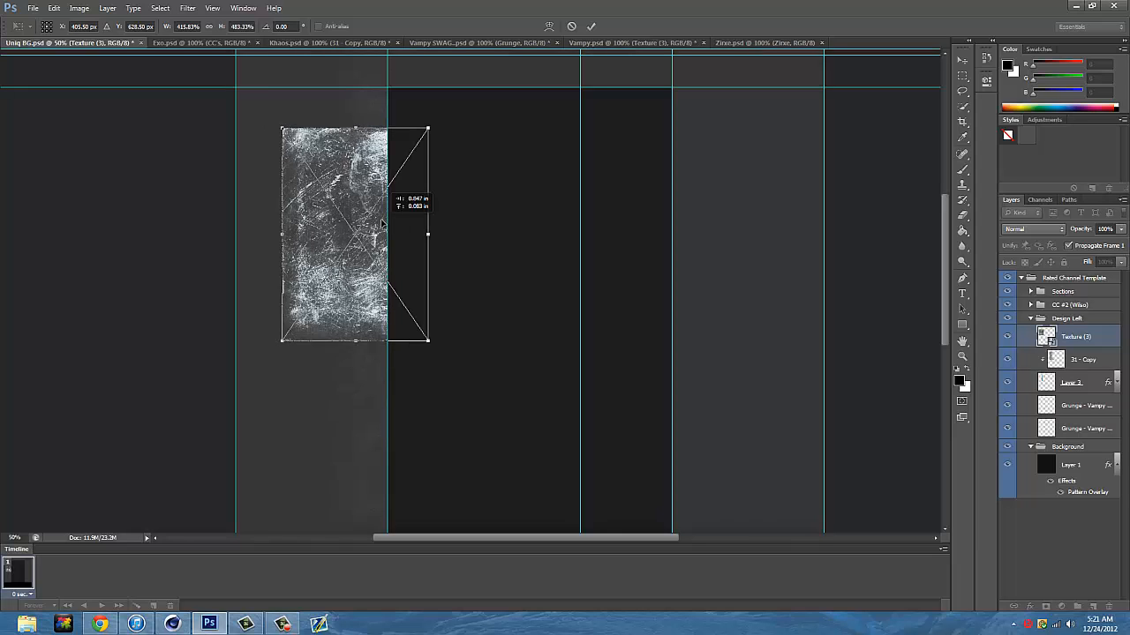
pyautogui.press('Return')
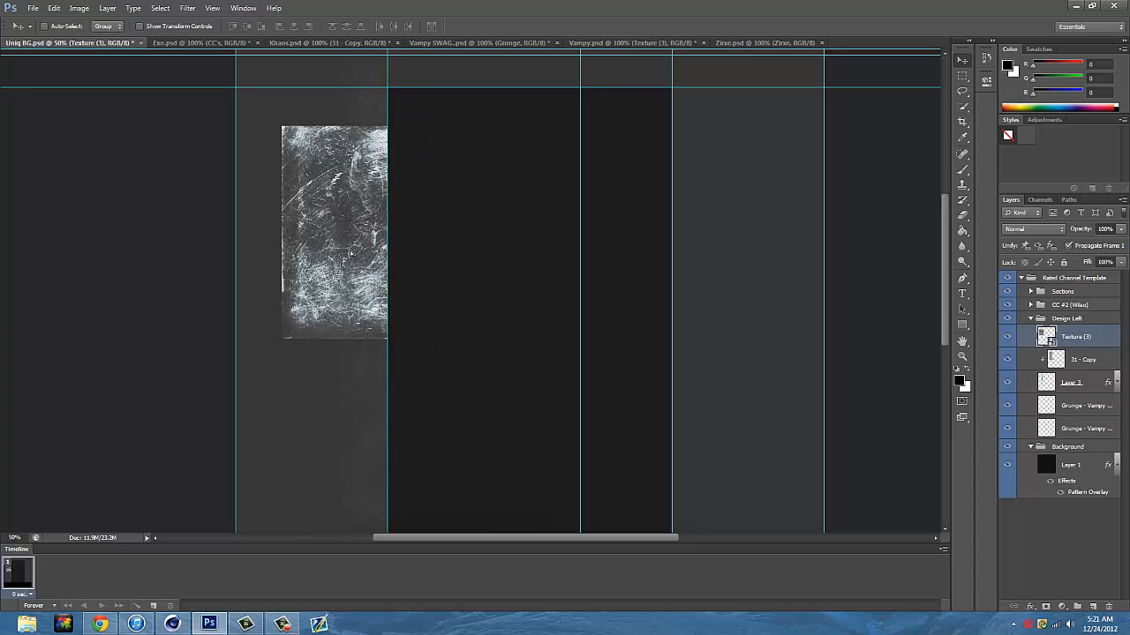
pyautogui.moveTo(349, 254); pyautogui.dragTo(350, 256)
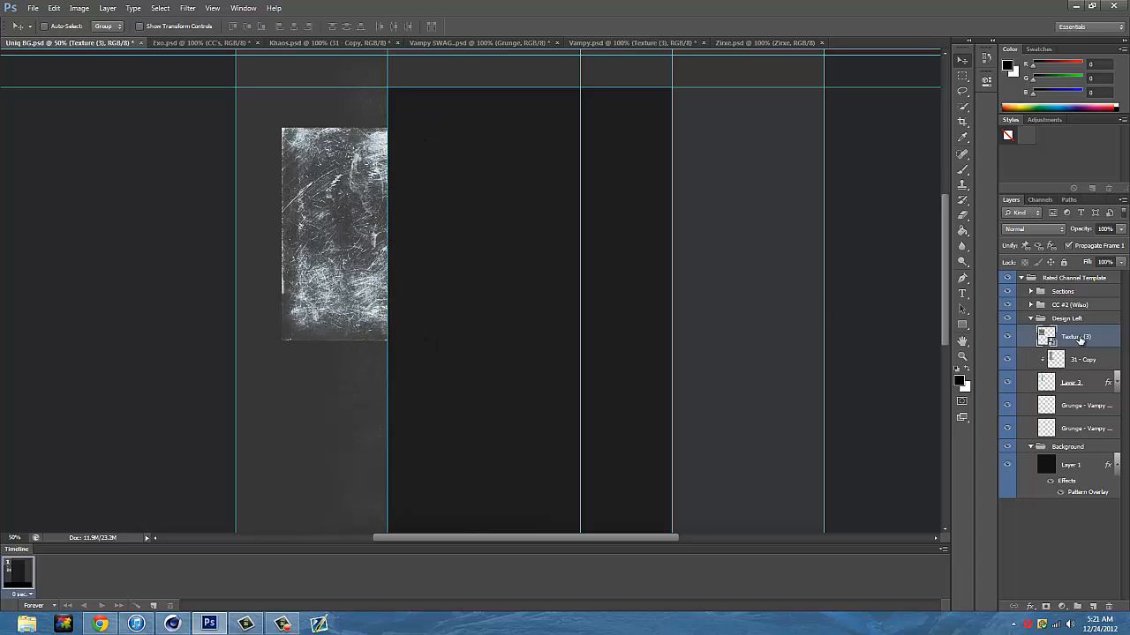
# Place Texture (3) between 31 - Copy and Layer 3 so that it clips to the text, and set its blend mode to Overlay
pyautogui.moveTo(1079, 339); pyautogui.dragTo(1098, 366)
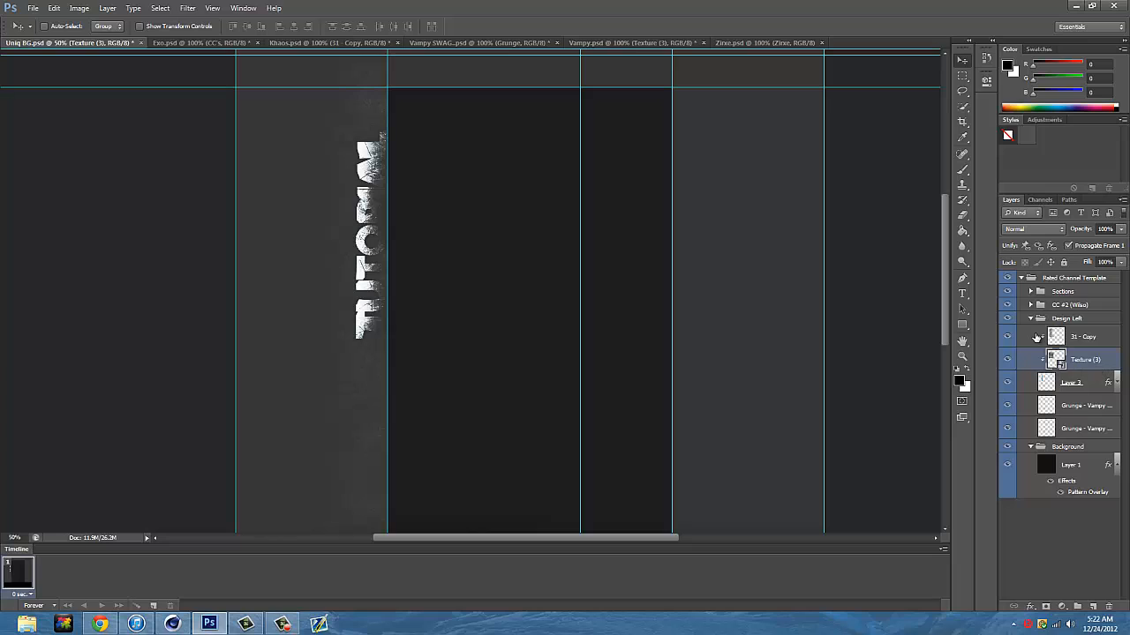
pyautogui.click(1035, 232)
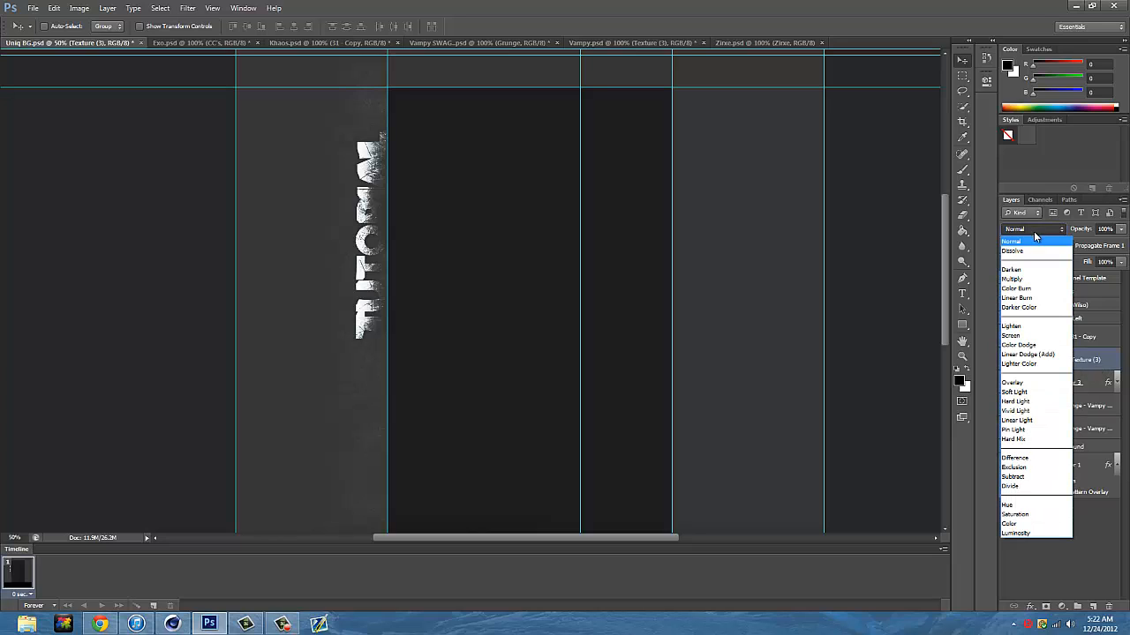
pyautogui.click(1037, 361)
# Move the clipped Texture (3) layer above 31 - Copy and set its opacity to 65%
pyautogui.click(1121, 230)
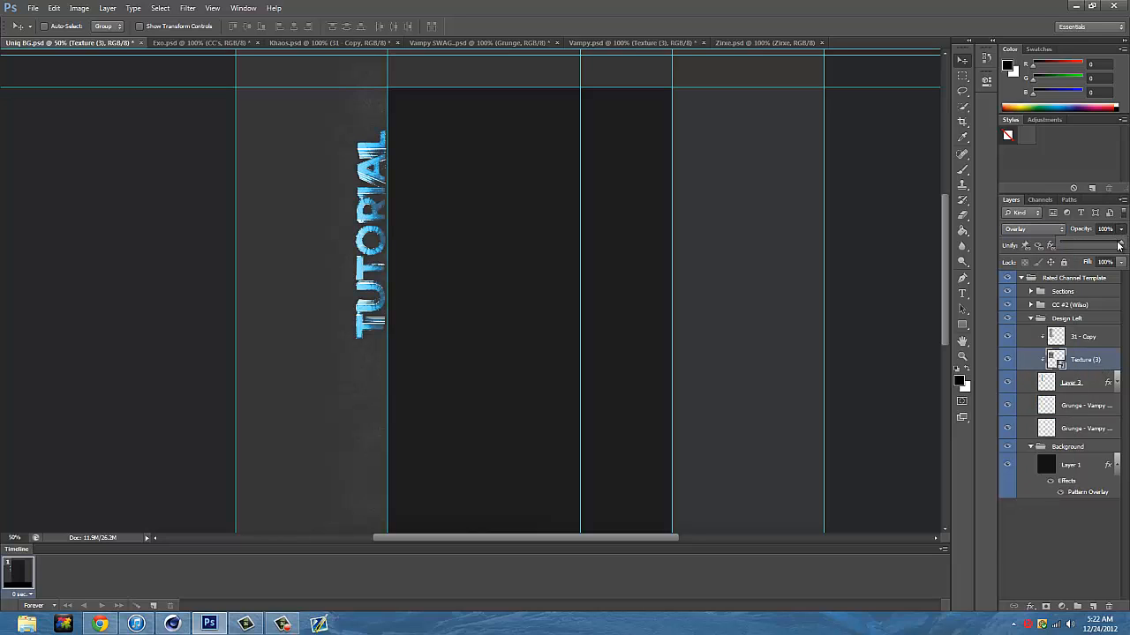
pyautogui.moveTo(1094, 357); pyautogui.dragTo(1087, 328)
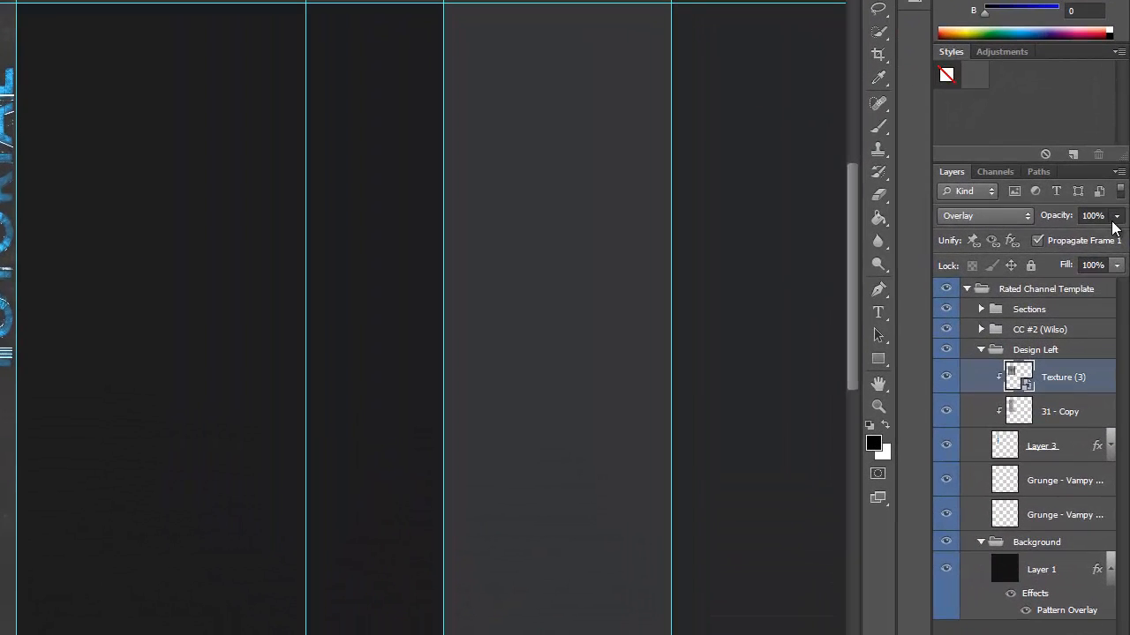
pyautogui.moveTo(1113, 222); pyautogui.dragTo(1094, 244)
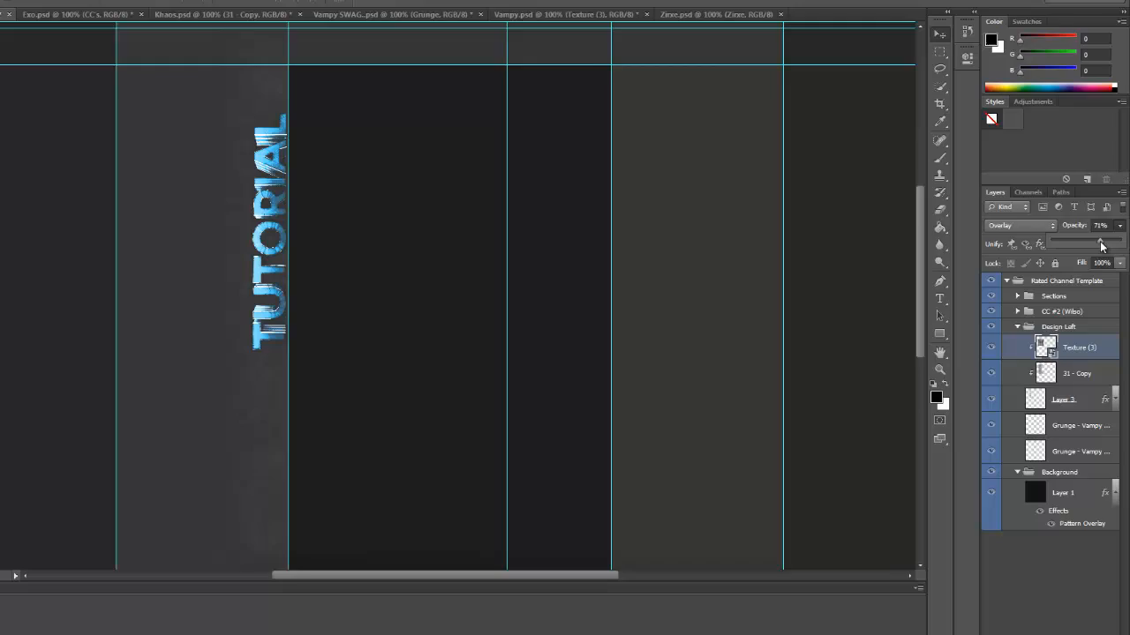
pyautogui.moveTo(1101, 244); pyautogui.dragTo(1098, 244)
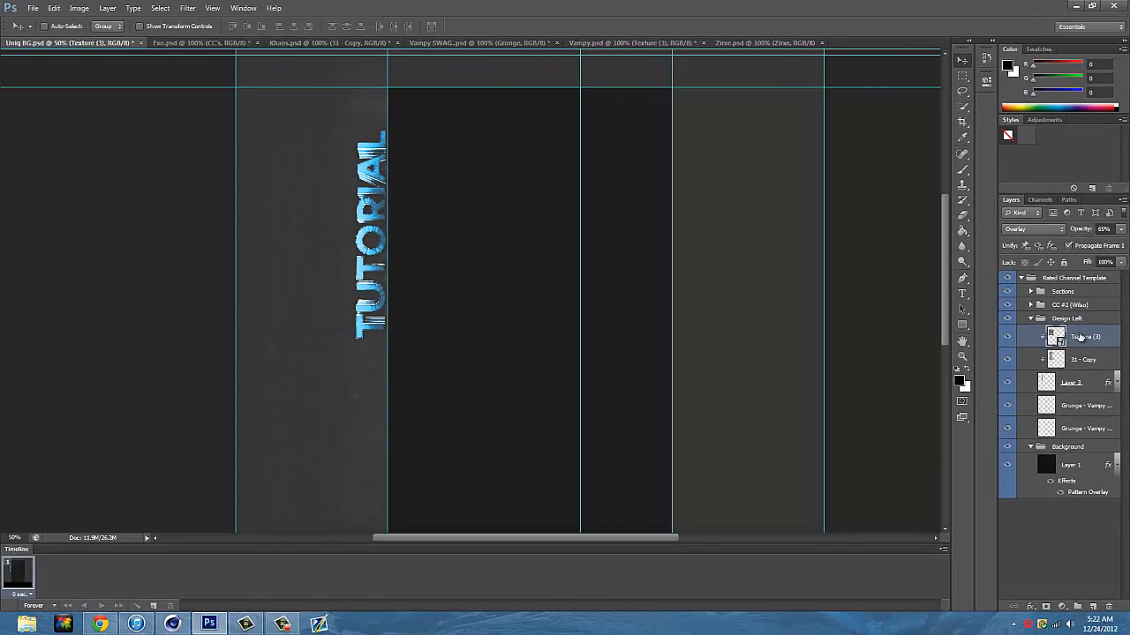
# Rasterize the Texture (3) smart object for use with the Eraser
pyautogui.click(965, 216)
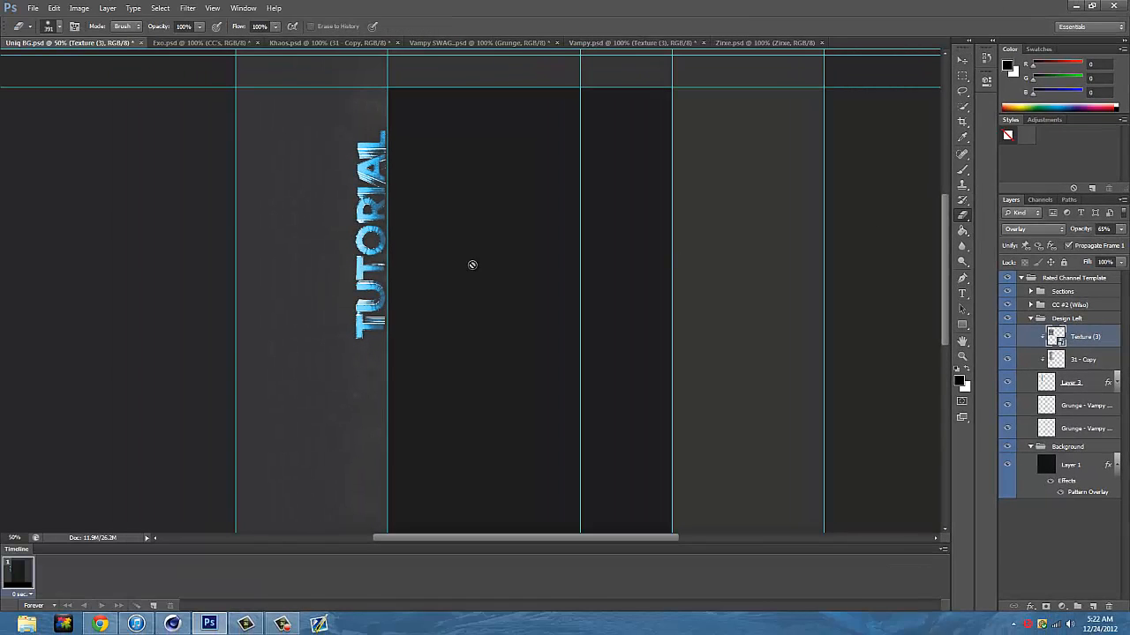
pyautogui.click(281, 225)
pyautogui.press('Escape')
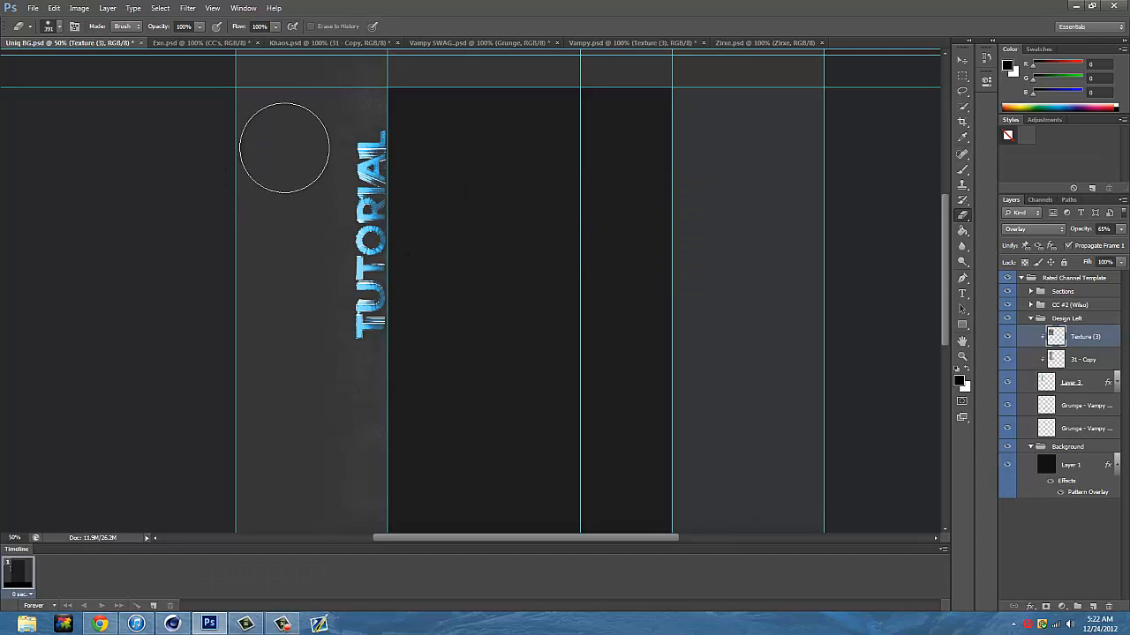